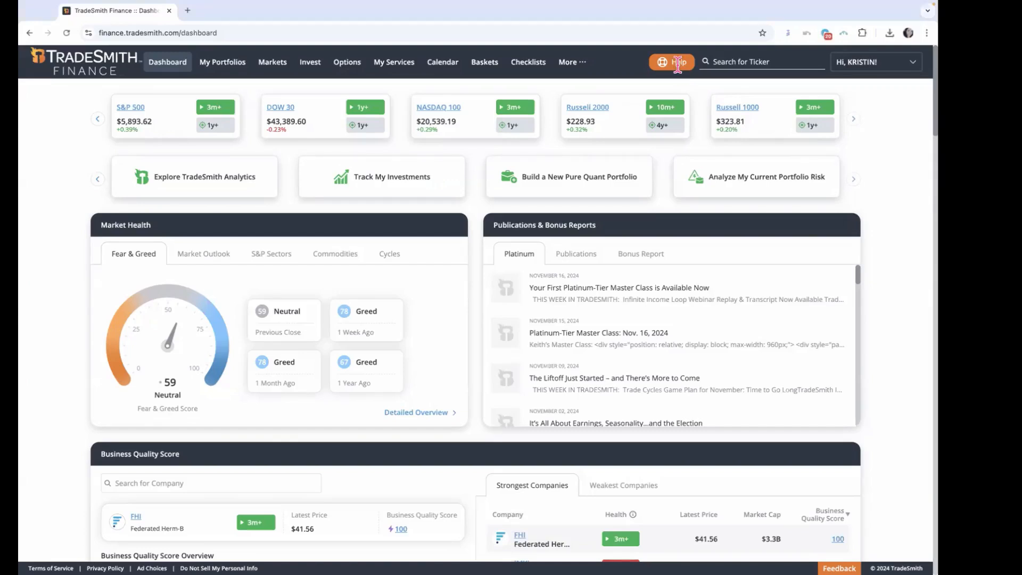
# Step: Open the help resources, view the Customer Success Team options and close the help pane
pyautogui.click(685, 65)
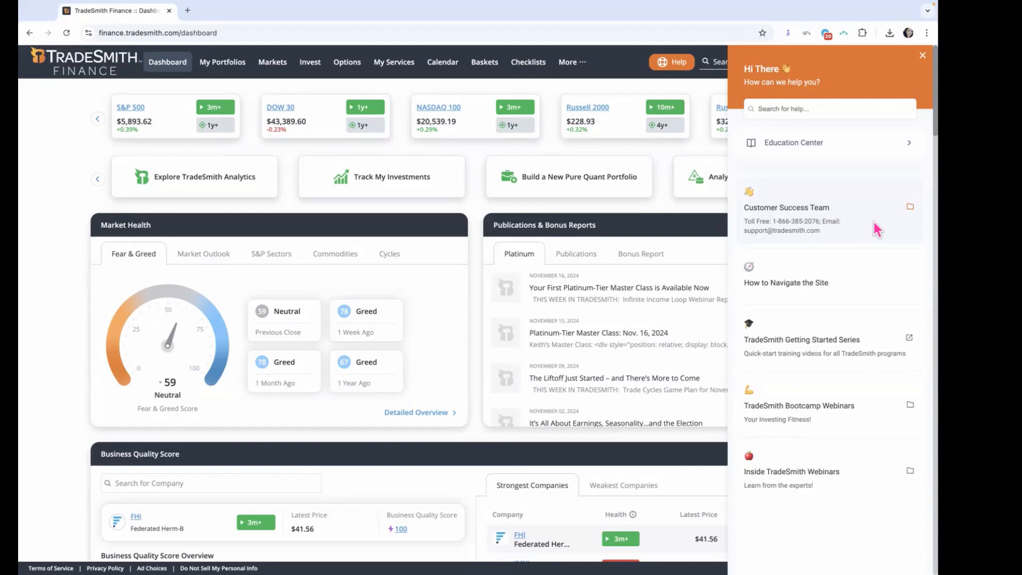
pyautogui.click(879, 228)
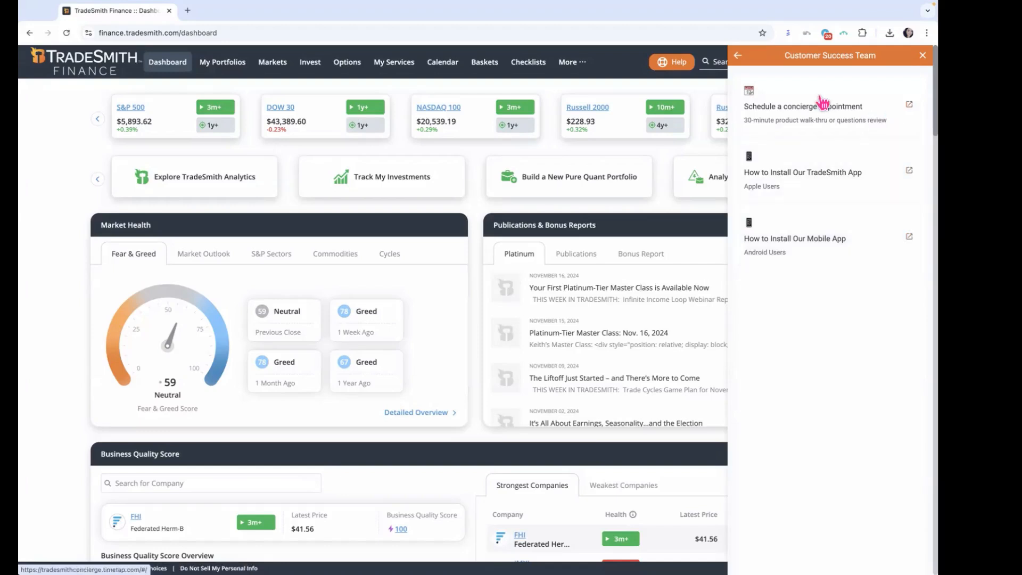
pyautogui.click(923, 56)
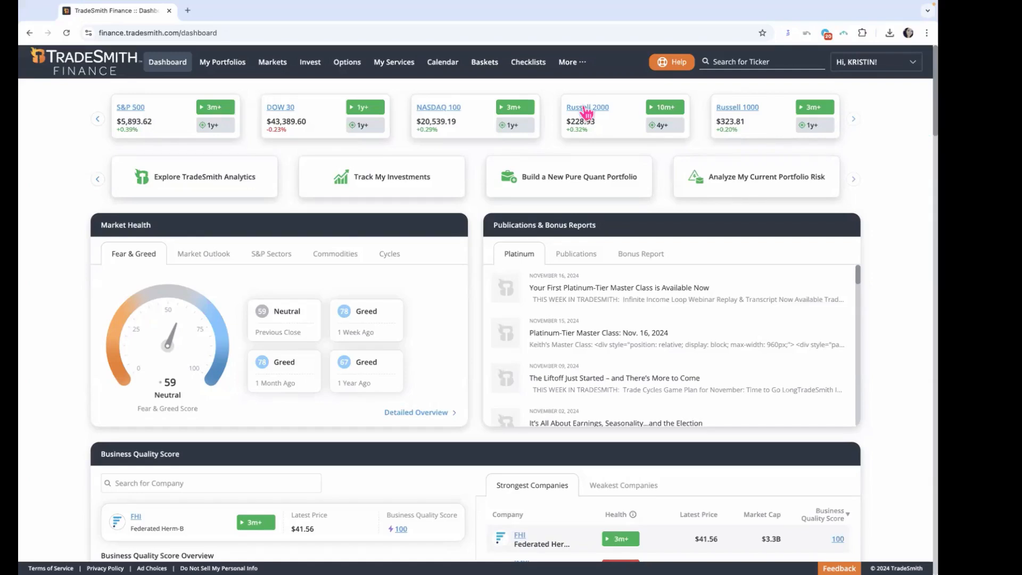
# Step: Go to the Pure Quant overview in the Invest section and show the options for building a new portfolio
pyautogui.click(313, 72)
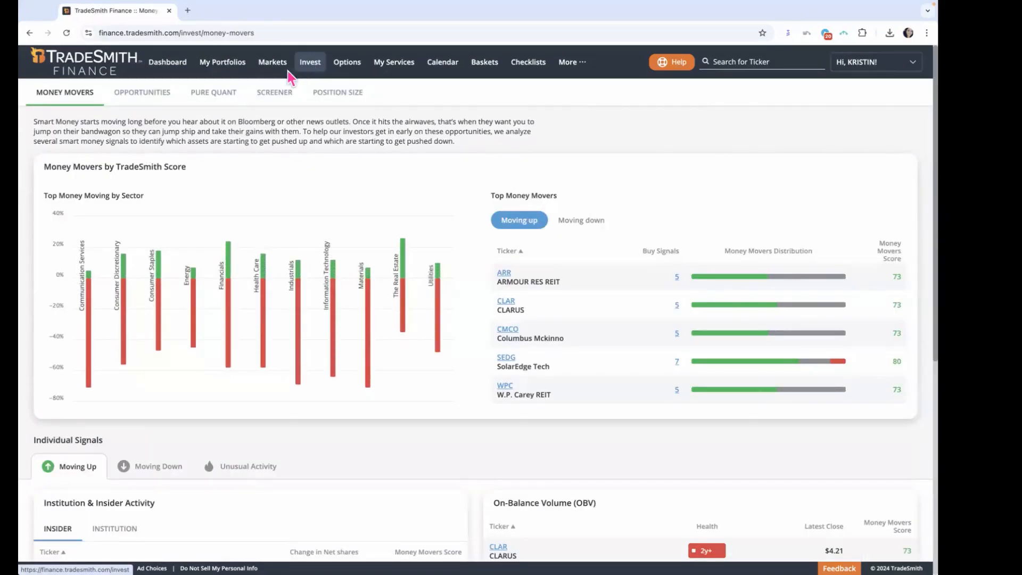
pyautogui.click(215, 103)
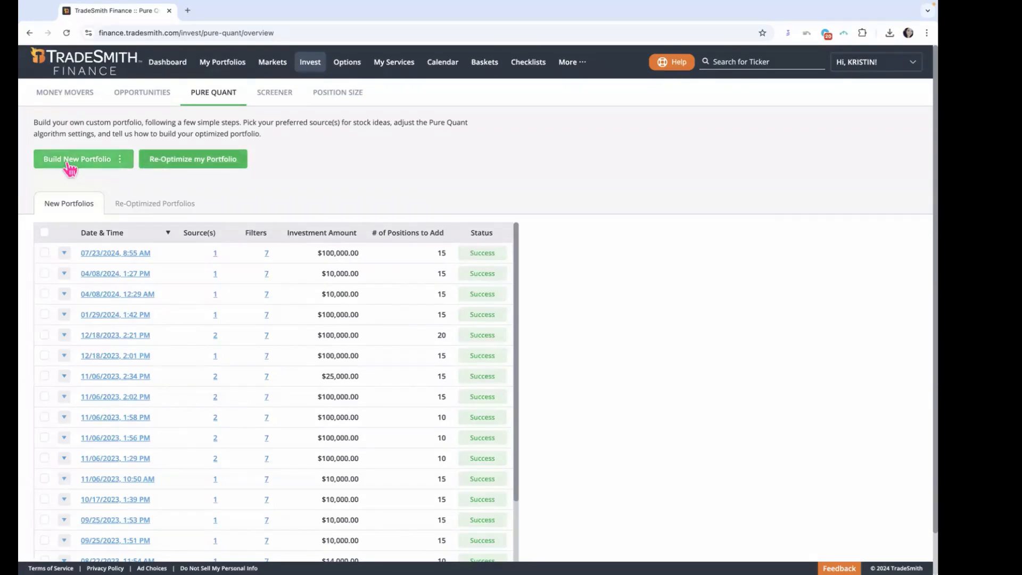
pyautogui.click(95, 161)
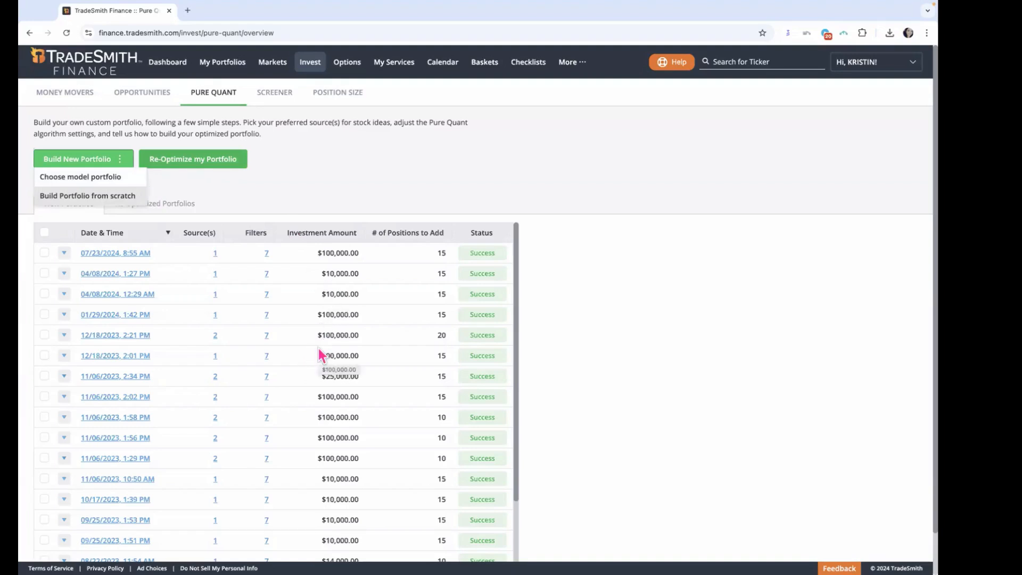
# Step: Look through the past runs in the New Portfolios list, select all of them and clear the selection again
pyautogui.scroll(-1, 318, 348)
pyautogui.scroll(-3, 319, 345)
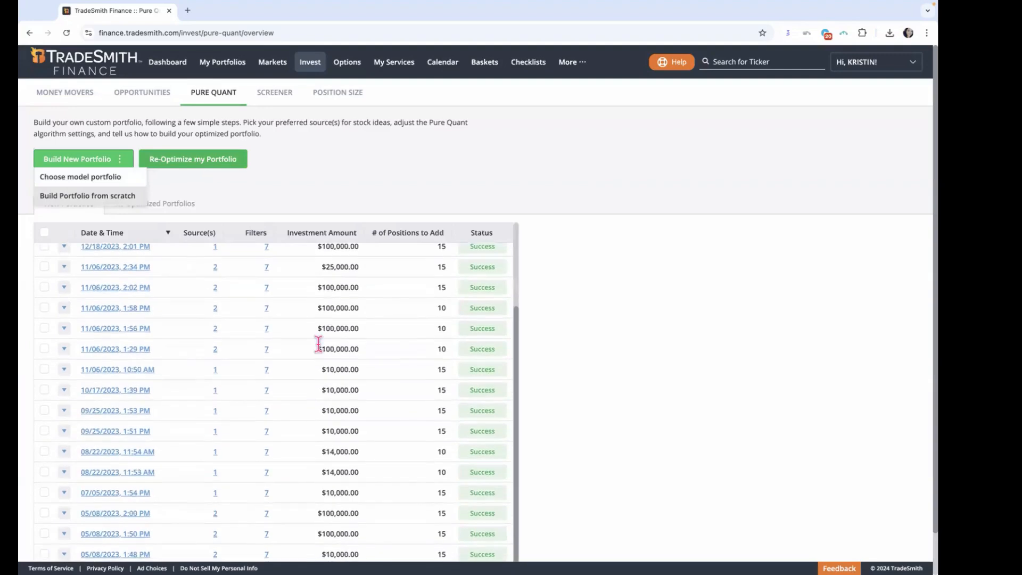
pyautogui.scroll(3, 319, 346)
pyautogui.scroll(1, 320, 349)
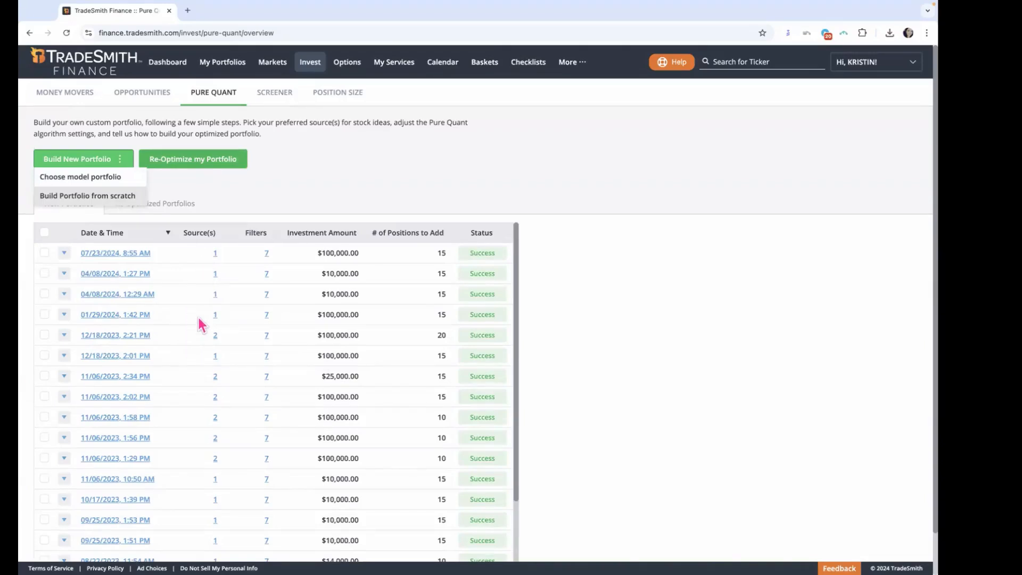
pyautogui.click(45, 254)
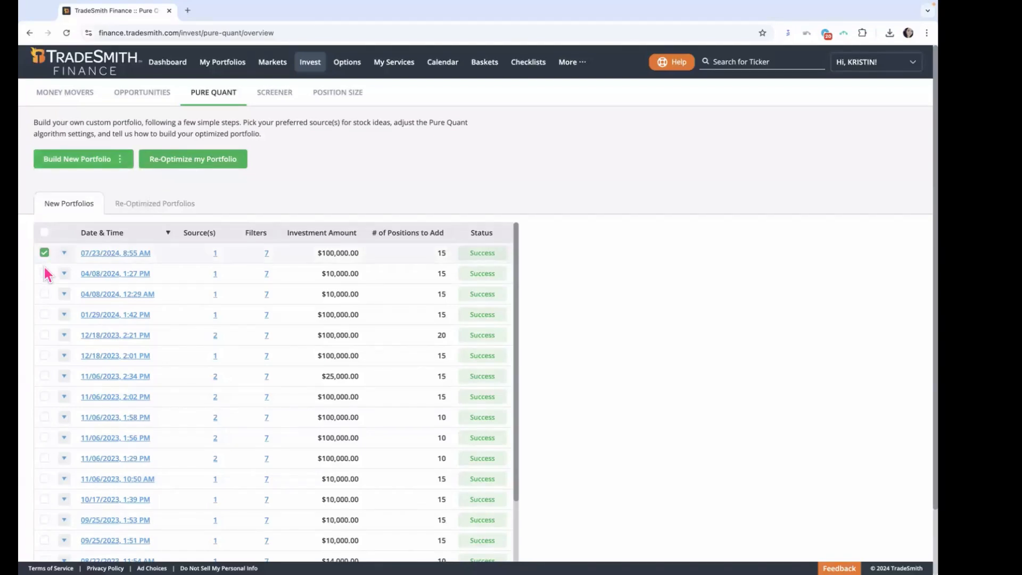
pyautogui.click(45, 234)
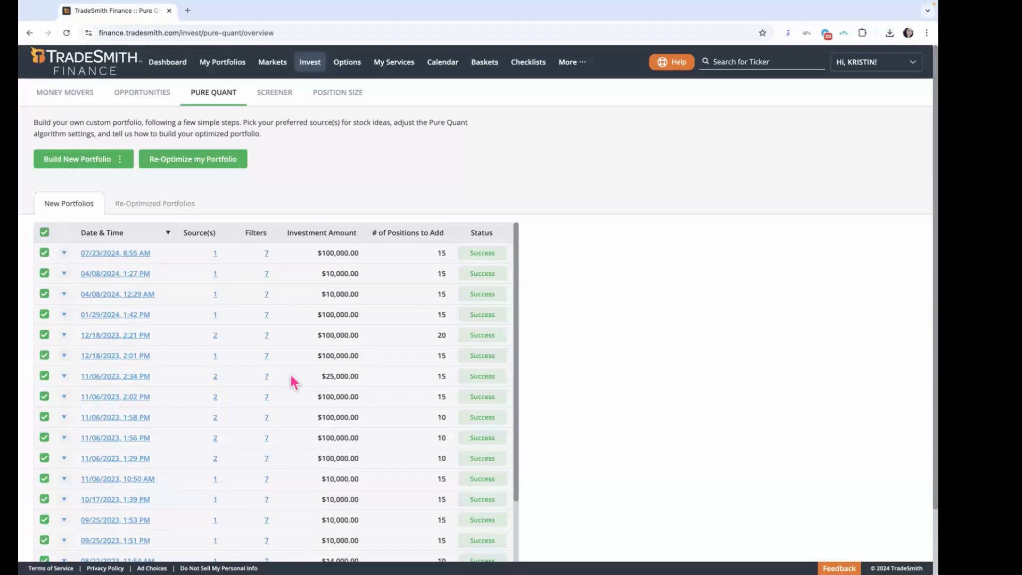
pyautogui.scroll(-5, 496, 407)
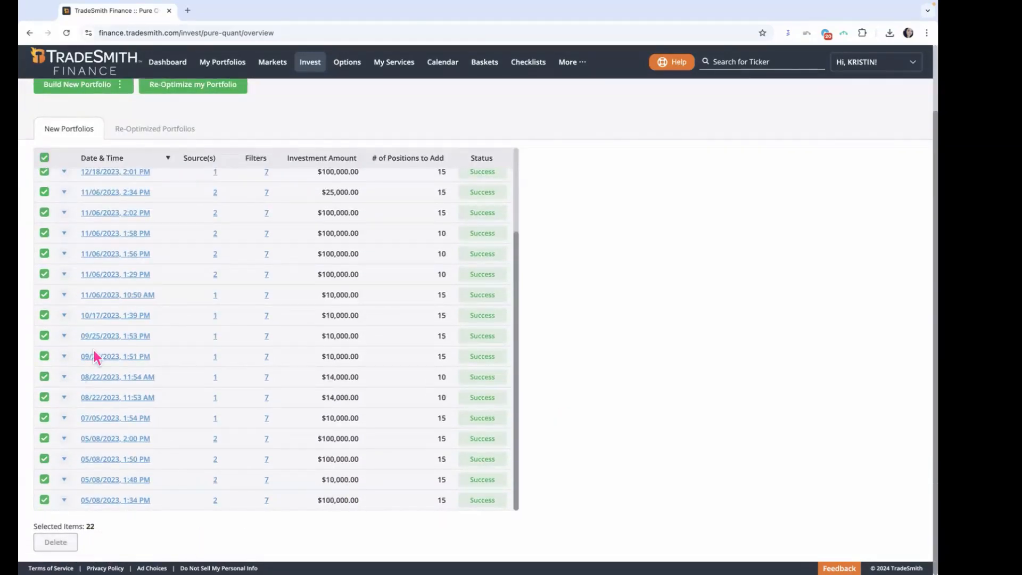
pyautogui.scroll(8, 116, 356)
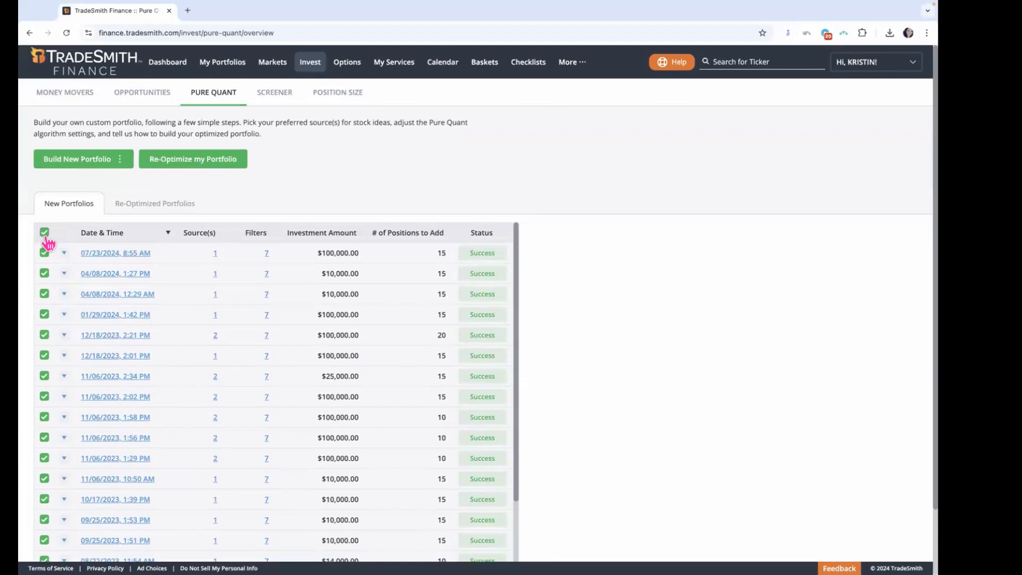
pyautogui.click(45, 234)
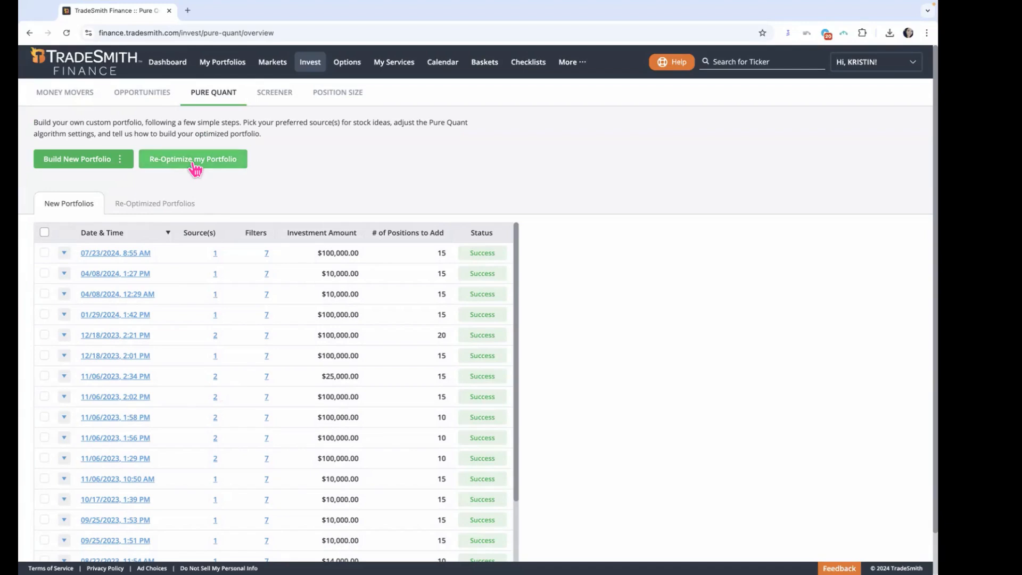
# Step: Check the list of re-optimized portfolios and start building a new portfolio from scratch
pyautogui.click(181, 206)
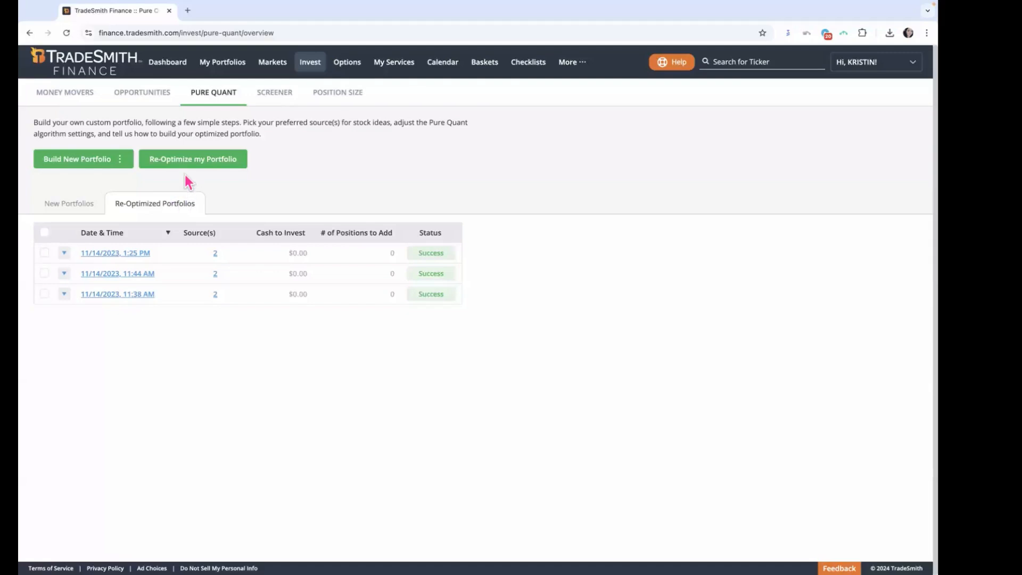
pyautogui.click(95, 212)
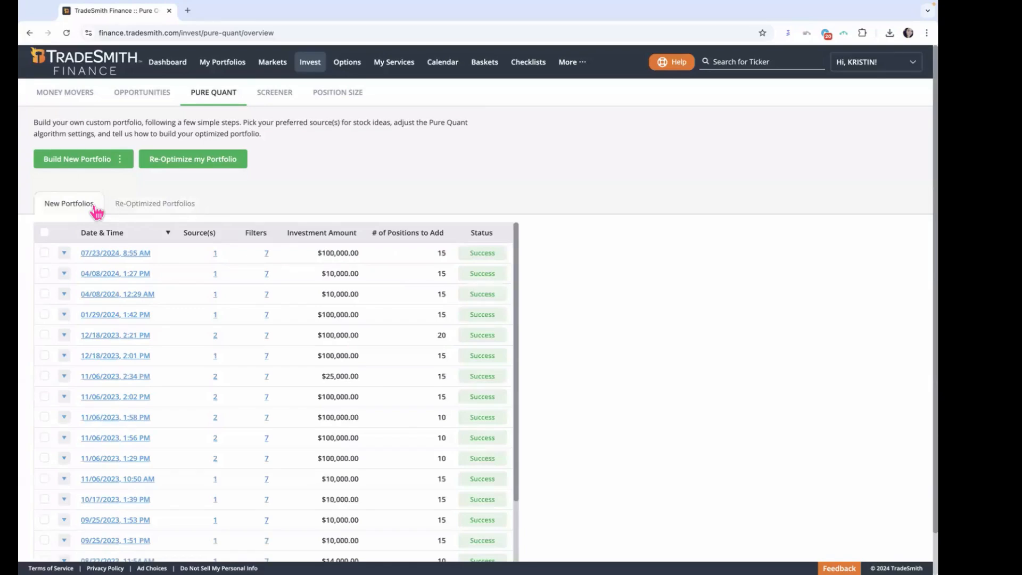
pyautogui.click(95, 164)
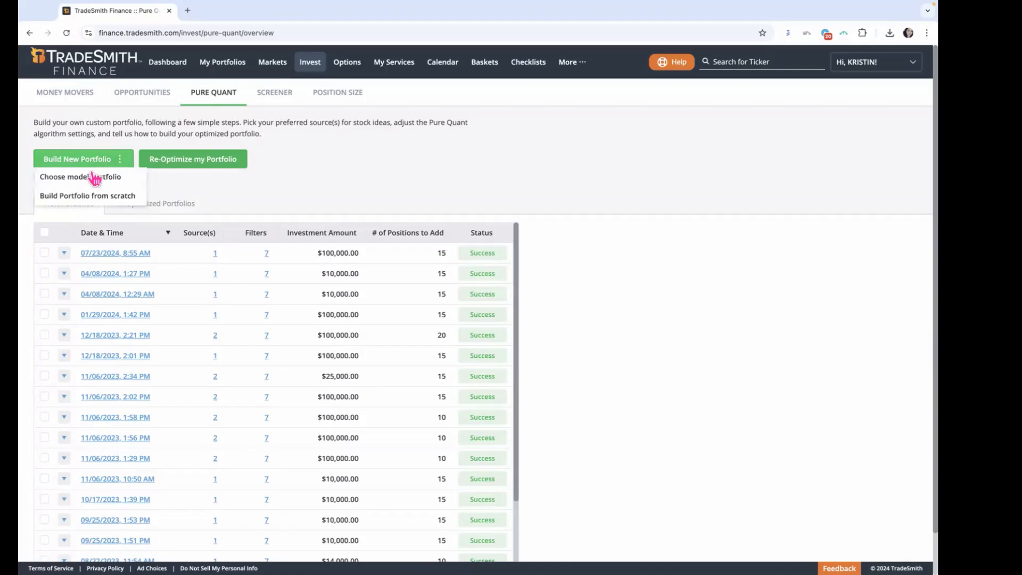
pyautogui.click(122, 199)
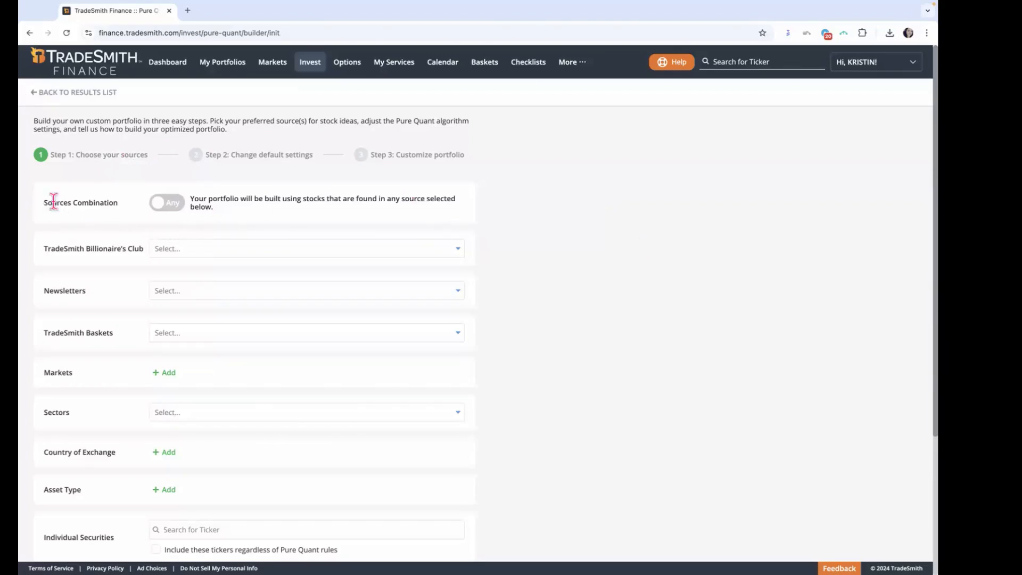
# Step: Switch the Sources Combination to All and back to Any
pyautogui.moveTo(44, 203); pyautogui.dragTo(106, 203)
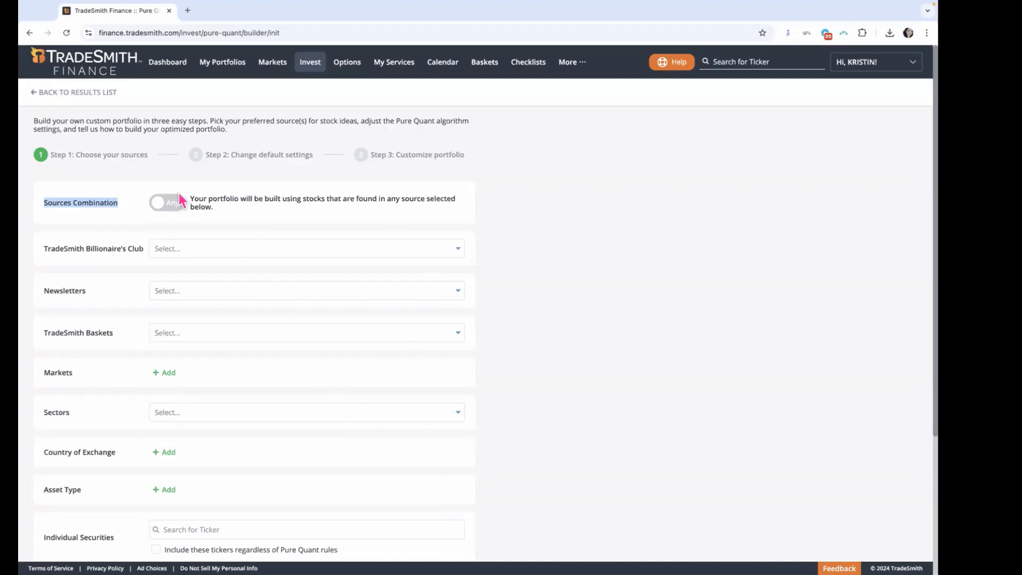
pyautogui.click(174, 211)
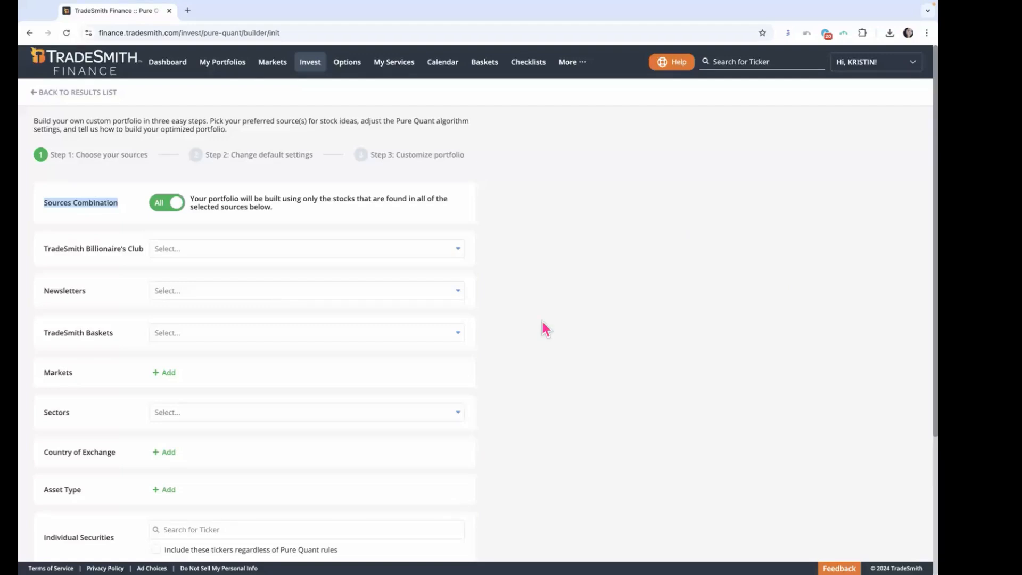
pyautogui.click(170, 211)
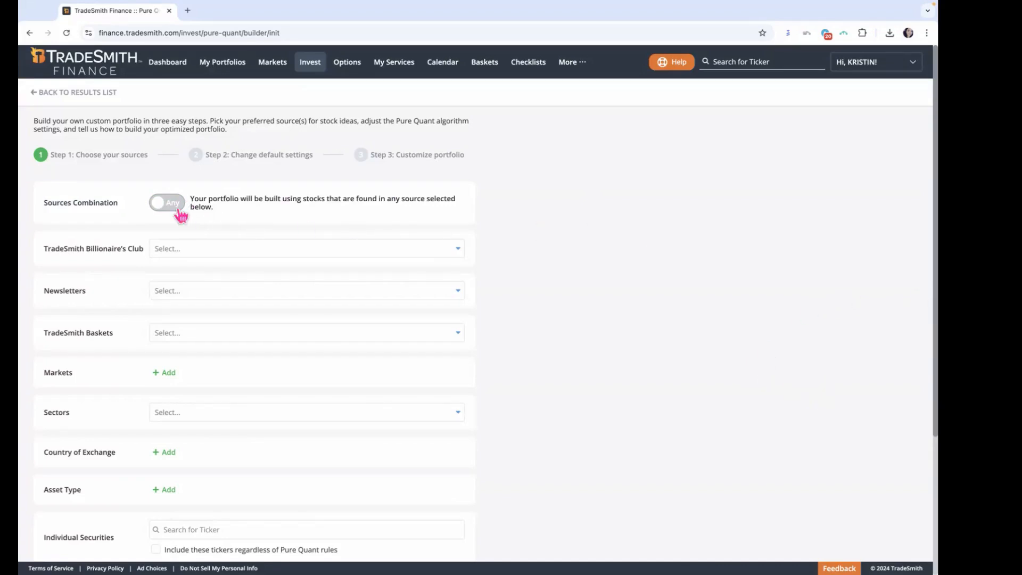
# Step: Look over the other source categories, including the ticker search for Individual Securities
pyautogui.scroll(-2, 660, 346)
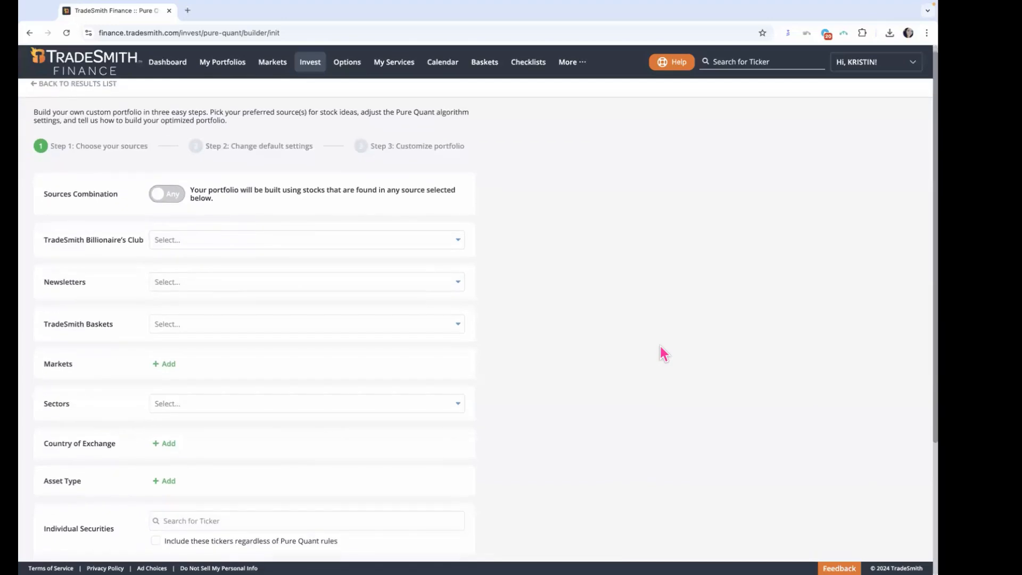
pyautogui.scroll(-1, 660, 346)
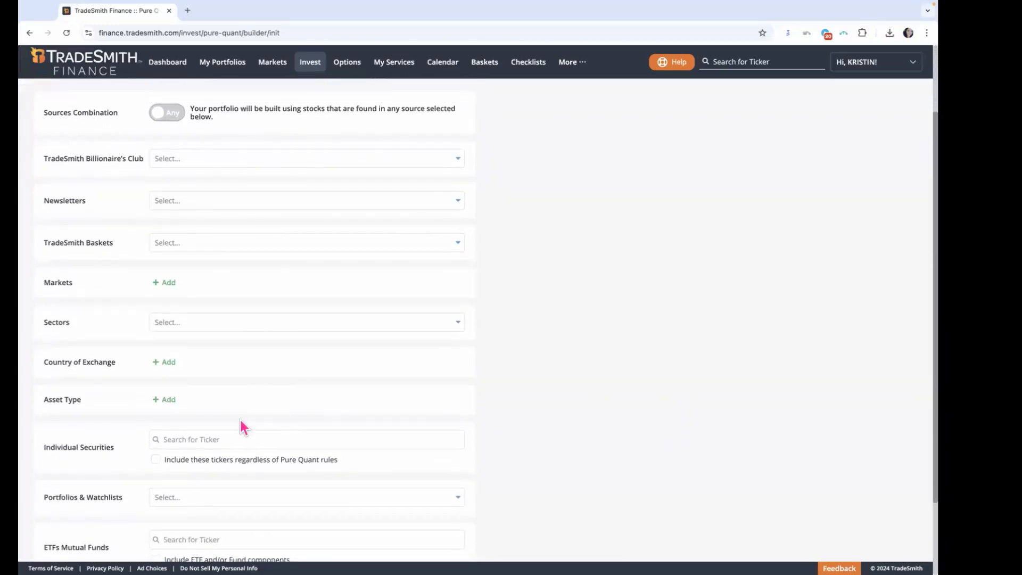
pyautogui.click(195, 436)
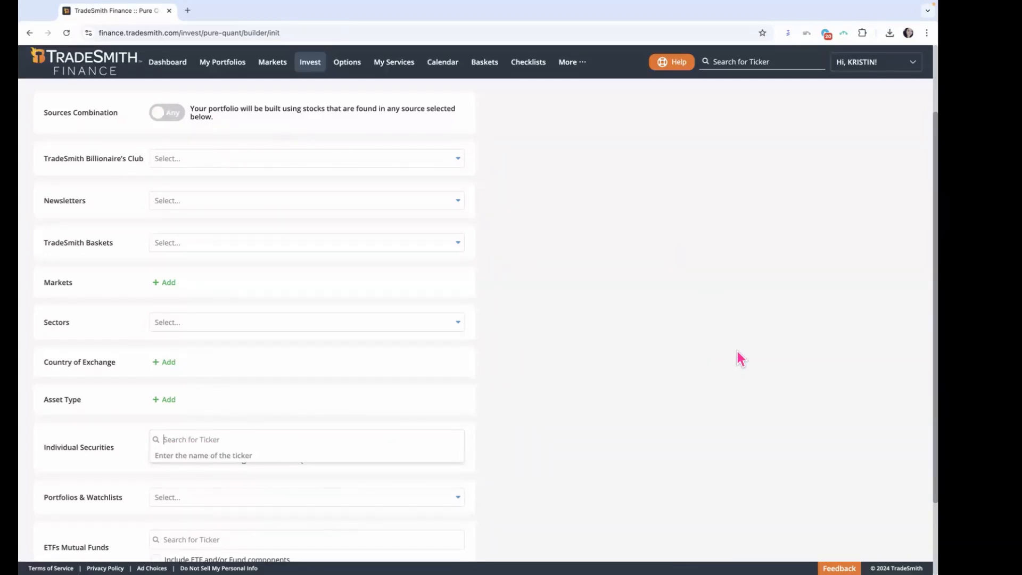
pyautogui.click(676, 328)
pyautogui.scroll(3, 682, 336)
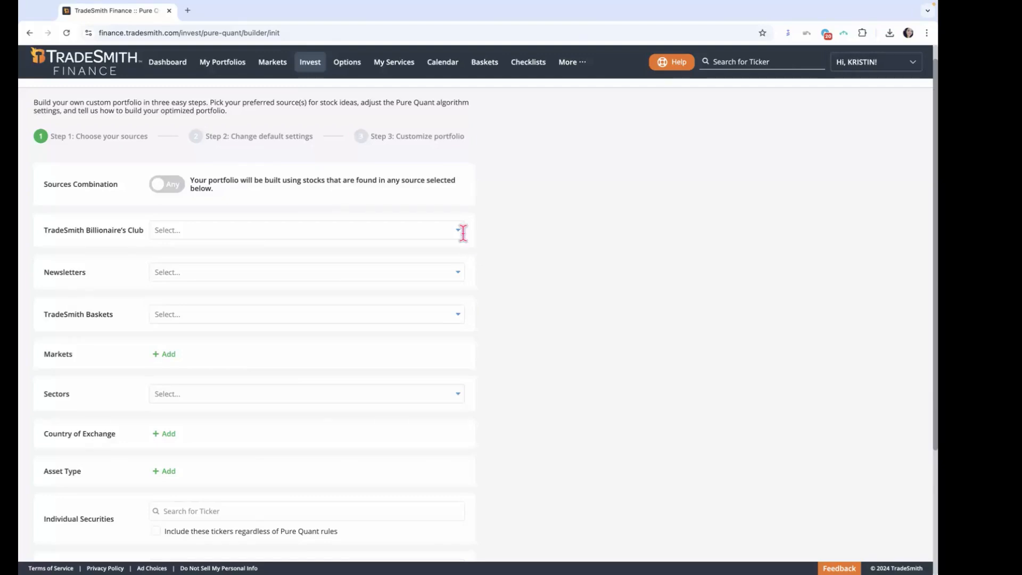
# Step: Choose all investors as the TradeSmith Billionaire's Club source and clear that choice
pyautogui.moveTo(43, 234); pyautogui.dragTo(143, 232)
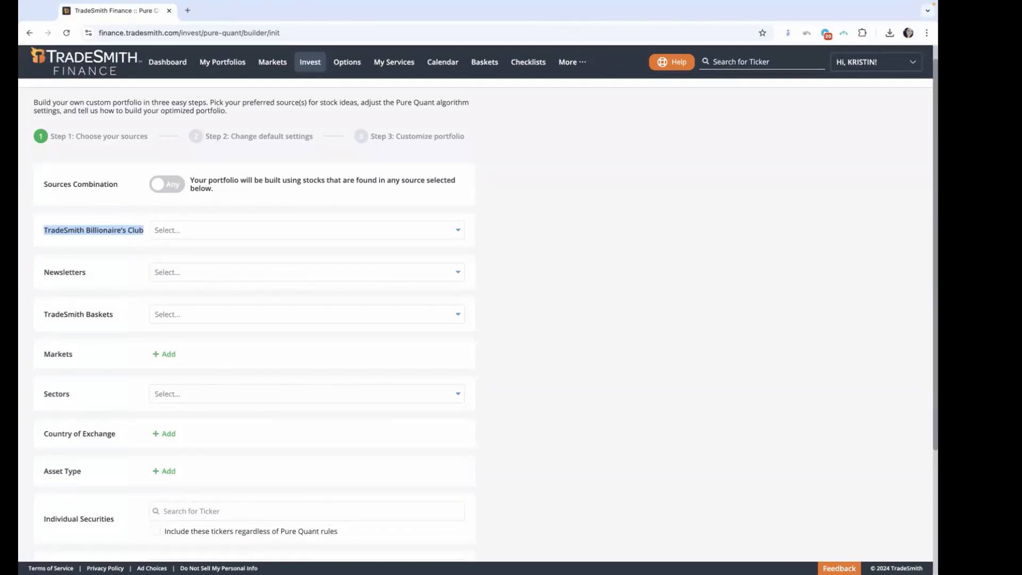
pyautogui.click(458, 235)
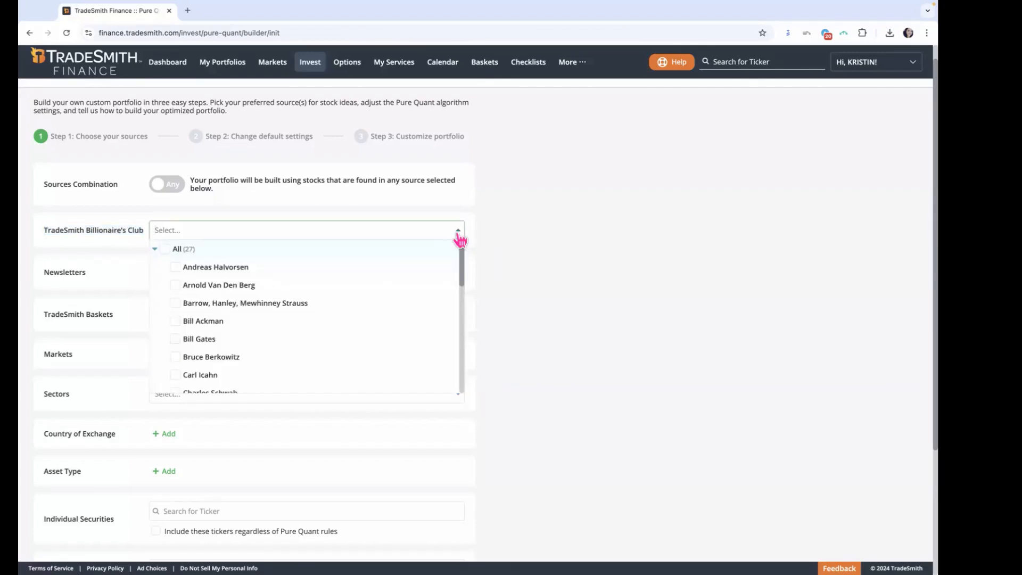
pyautogui.click(165, 250)
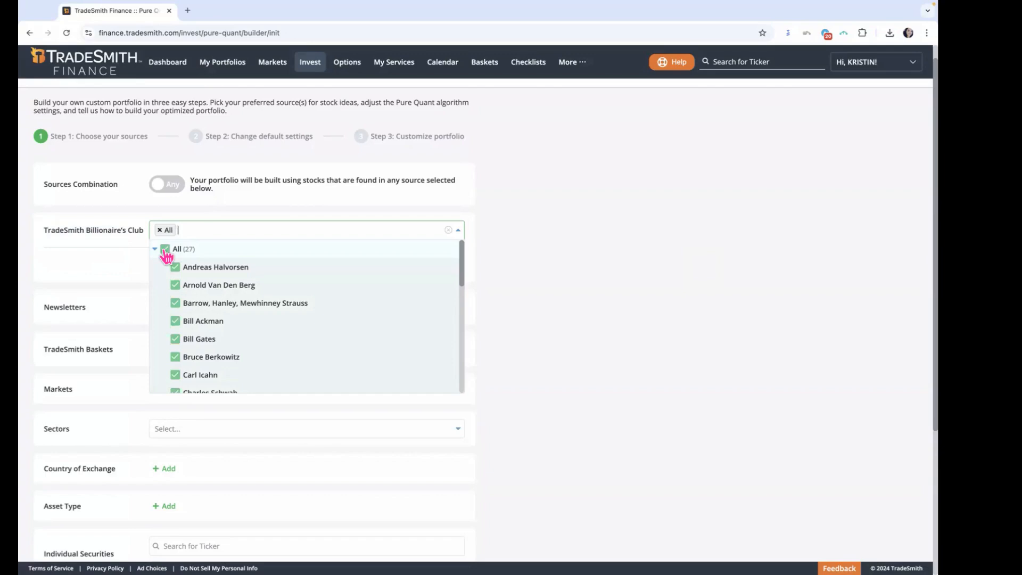
pyautogui.click(166, 250)
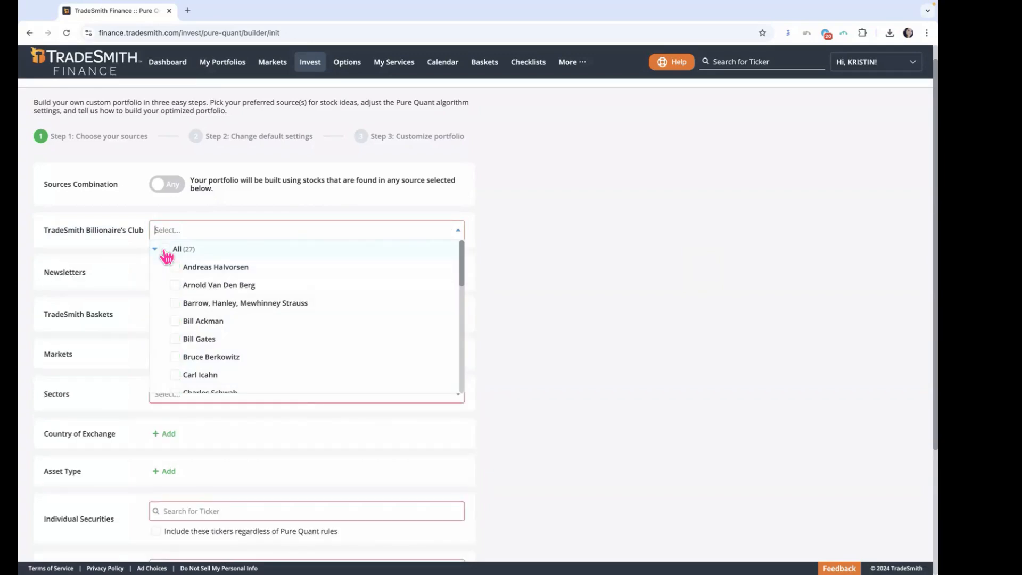
# Step: Select Arnold Van Den Berg, Barrow, Hanley, Mewhinney Strauss and Bill Gates as Billionaire's Club sources, deselecting each again
pyautogui.click(176, 286)
pyautogui.click(175, 303)
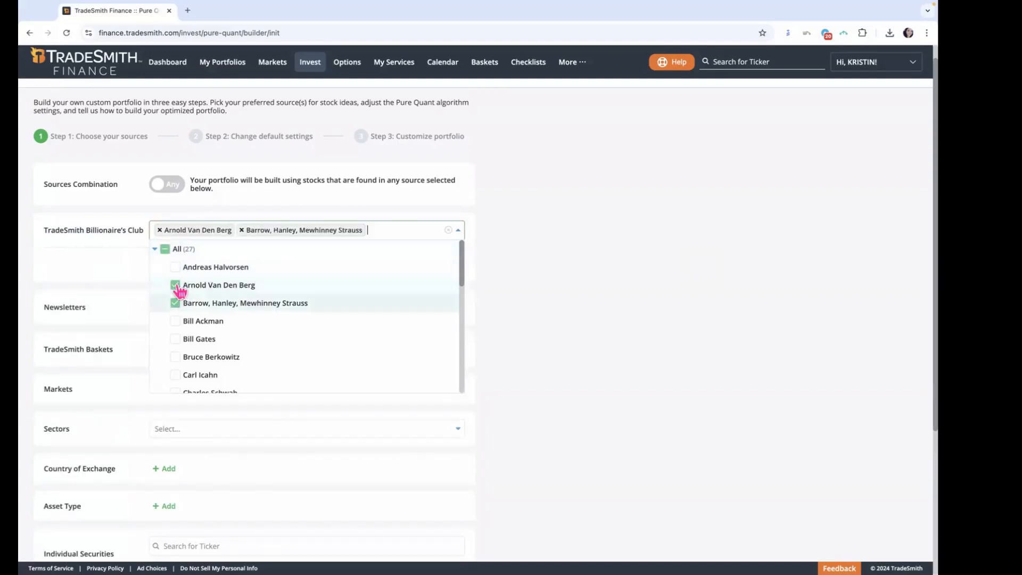
pyautogui.click(176, 287)
pyautogui.click(176, 304)
pyautogui.click(177, 340)
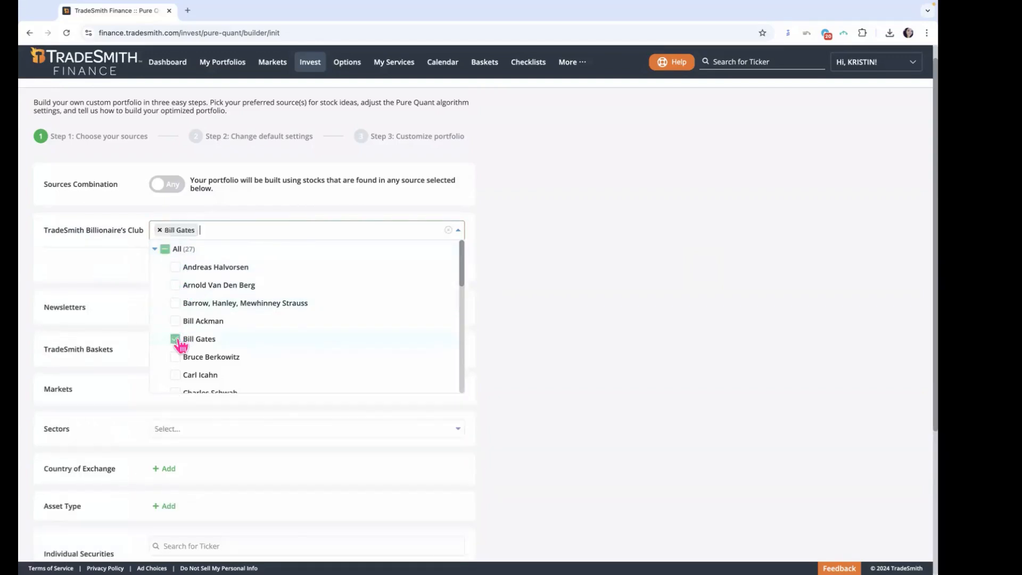
pyautogui.click(177, 340)
# Step: Look through the rest of the Billionaire's Club investor list and close it without a selection
pyautogui.scroll(-4, 435, 341)
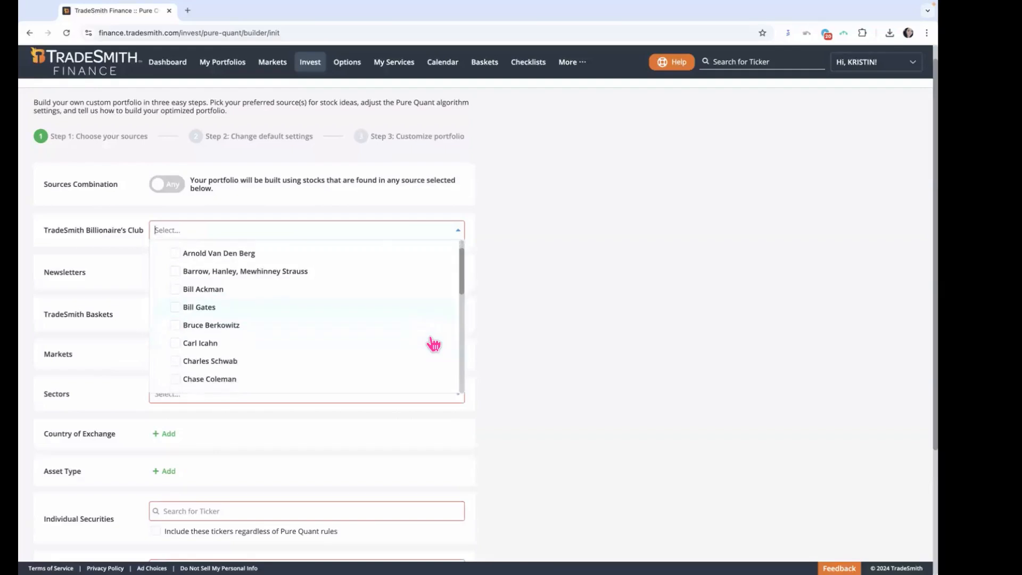
pyautogui.scroll(-5, 435, 340)
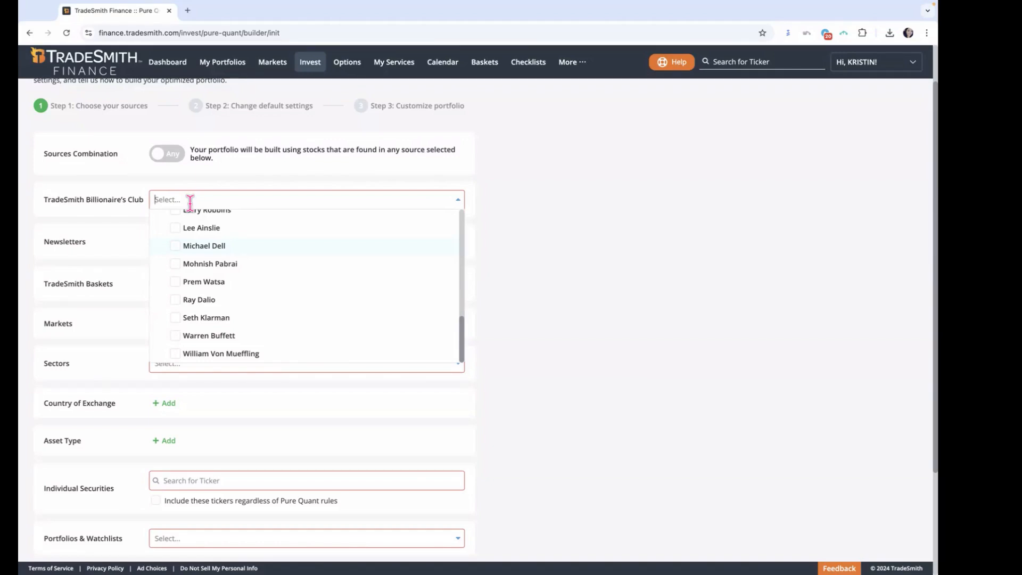
pyautogui.click(459, 203)
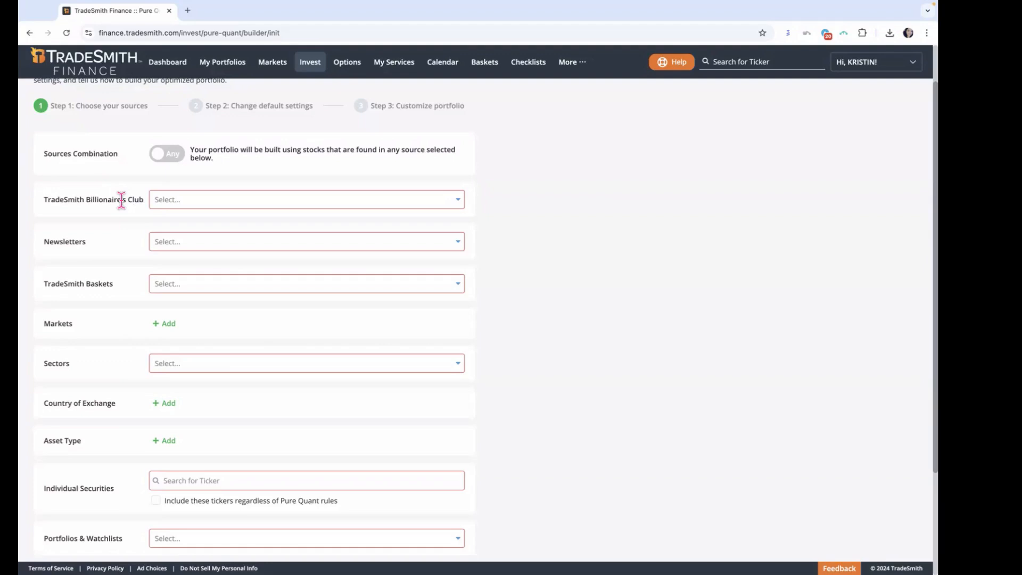
# Step: Review the source categories from TradeSmith Billionaire's Club down to Saved Invest Screener
pyautogui.moveTo(67, 200); pyautogui.dragTo(117, 201)
pyautogui.scroll(-3, 555, 452)
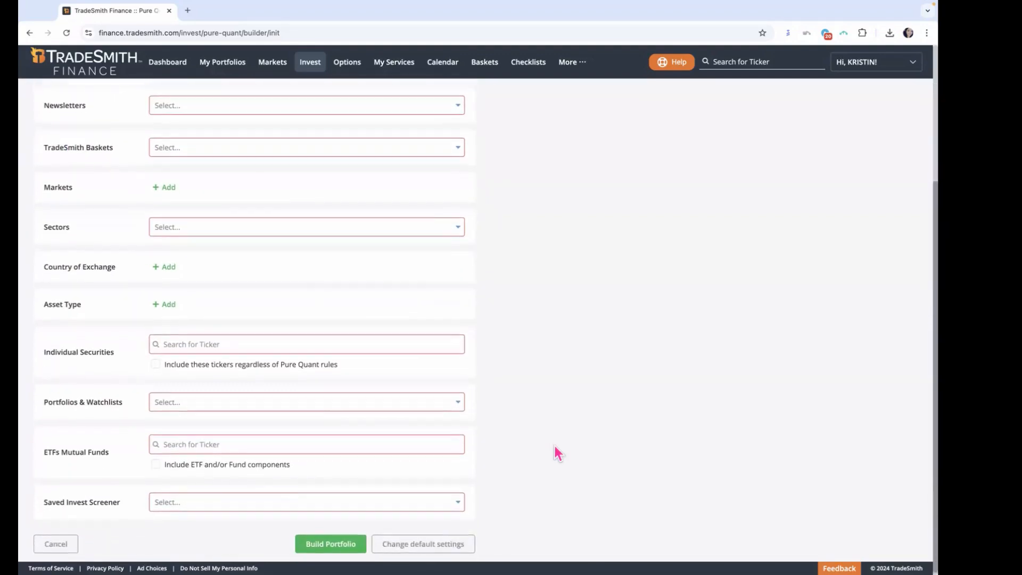
pyautogui.moveTo(63, 498); pyautogui.dragTo(101, 498)
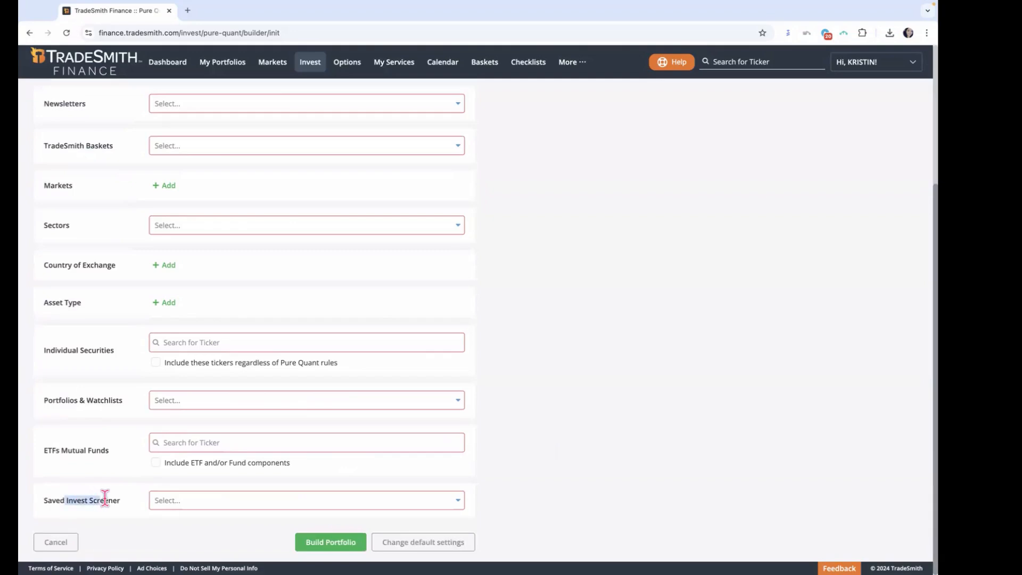
# Step: Choose all investors as the TradeSmith Billionaire's Club source and close the investor list
pyautogui.click(571, 438)
pyautogui.scroll(3, 570, 437)
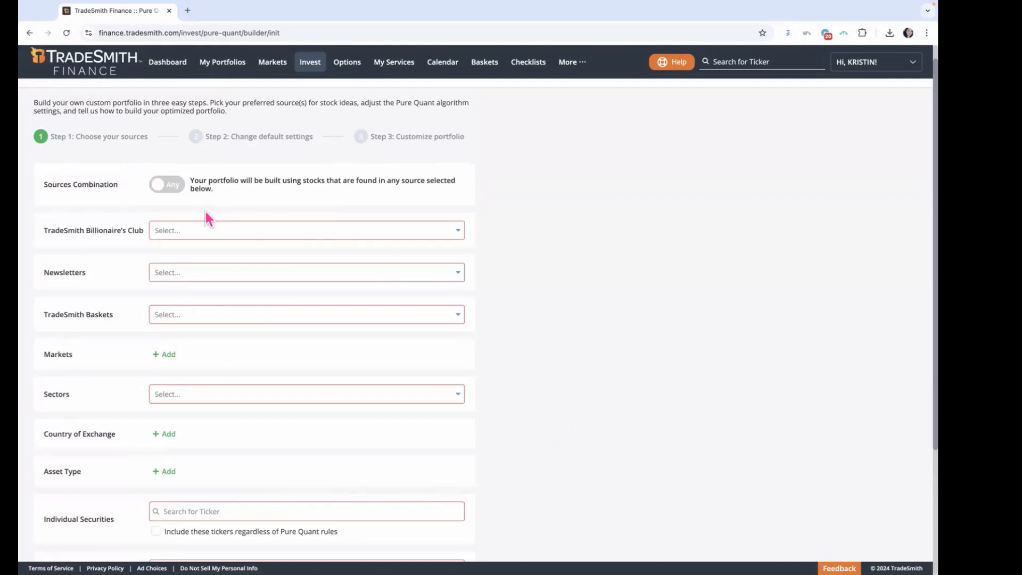
pyautogui.click(460, 234)
pyautogui.scroll(5, 434, 312)
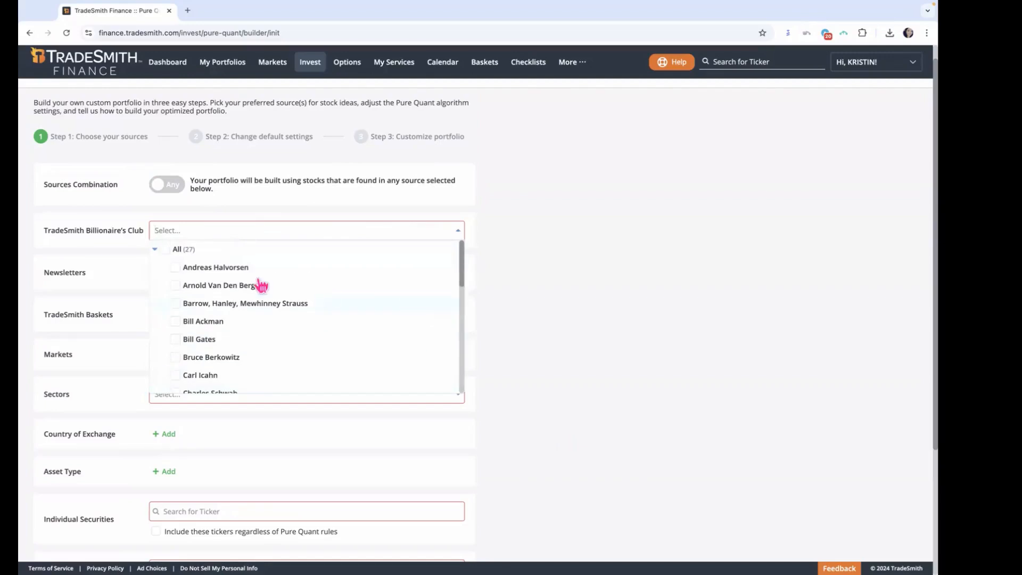
pyautogui.click(165, 250)
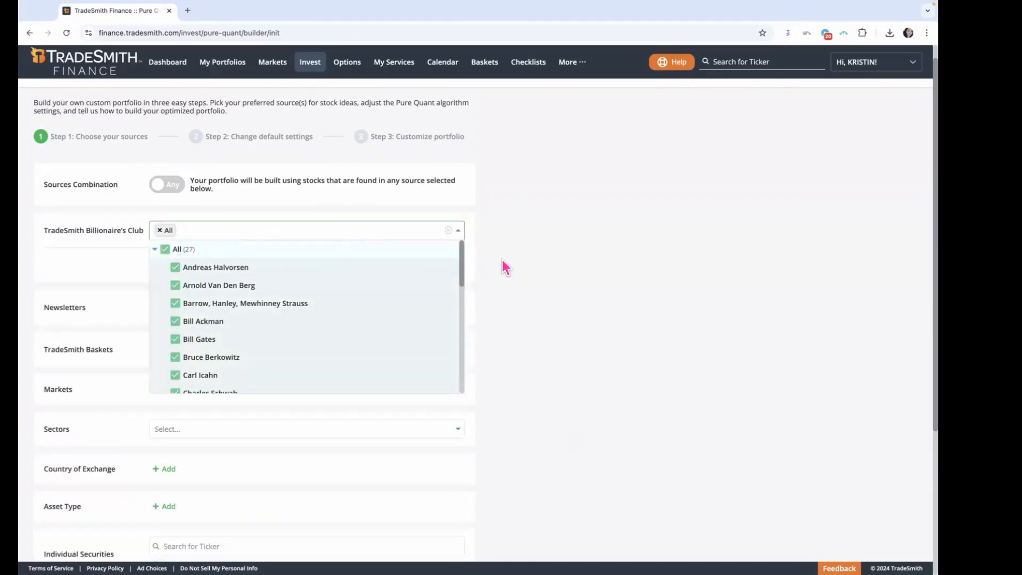
pyautogui.click(503, 260)
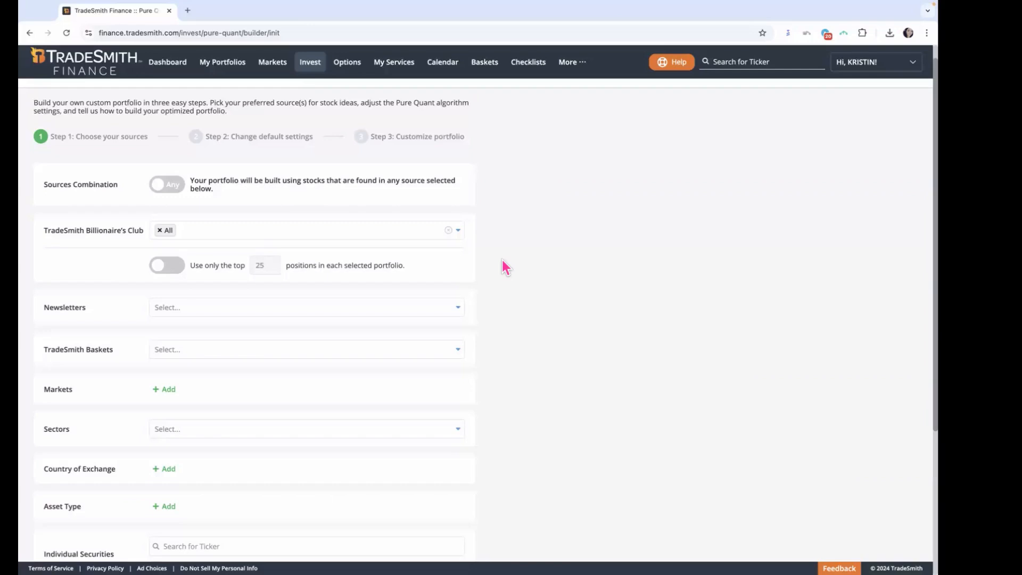
# Step: Limit the Billionaire's Club source to only the top 25 positions in each selected portfolio
pyautogui.scroll(-1, 514, 284)
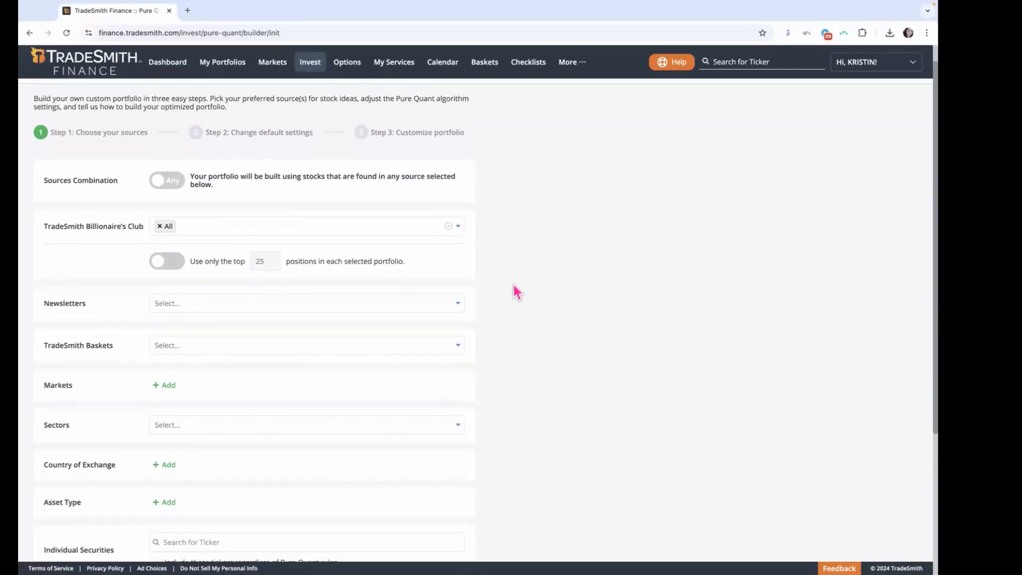
pyautogui.scroll(-1, 514, 286)
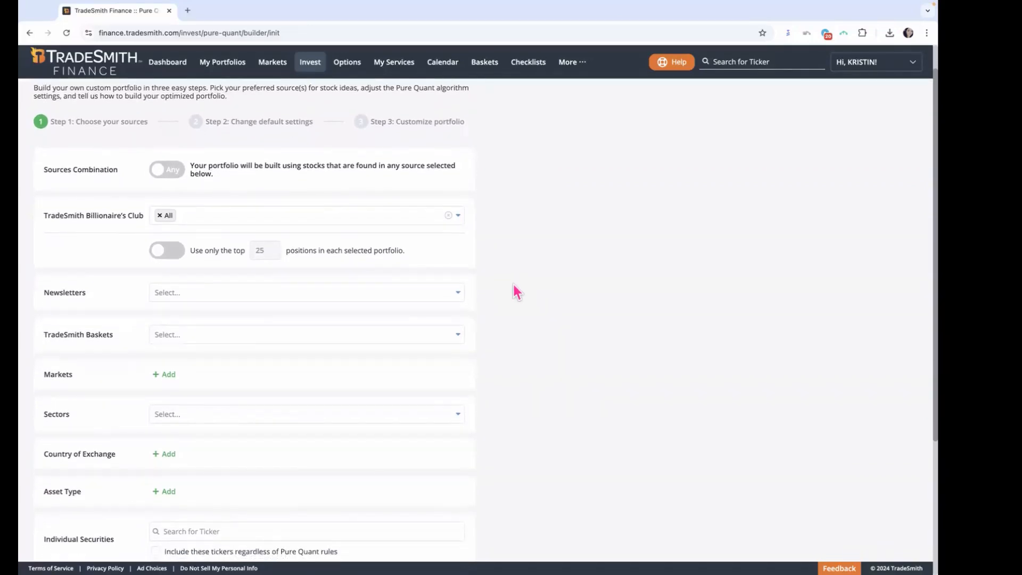
pyautogui.scroll(-1, 517, 293)
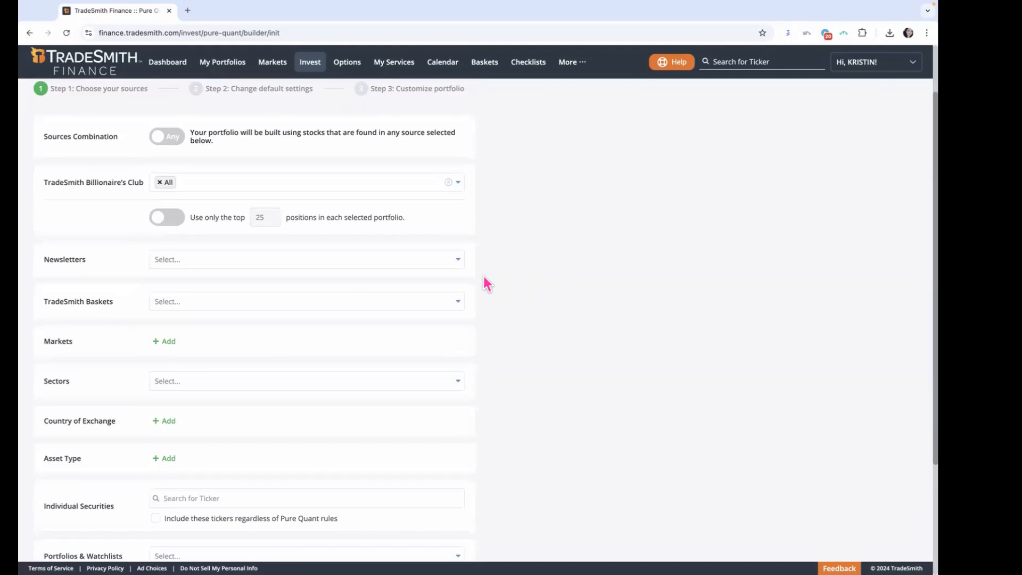
pyautogui.moveTo(86, 257); pyautogui.dragTo(37, 260)
pyautogui.click(171, 221)
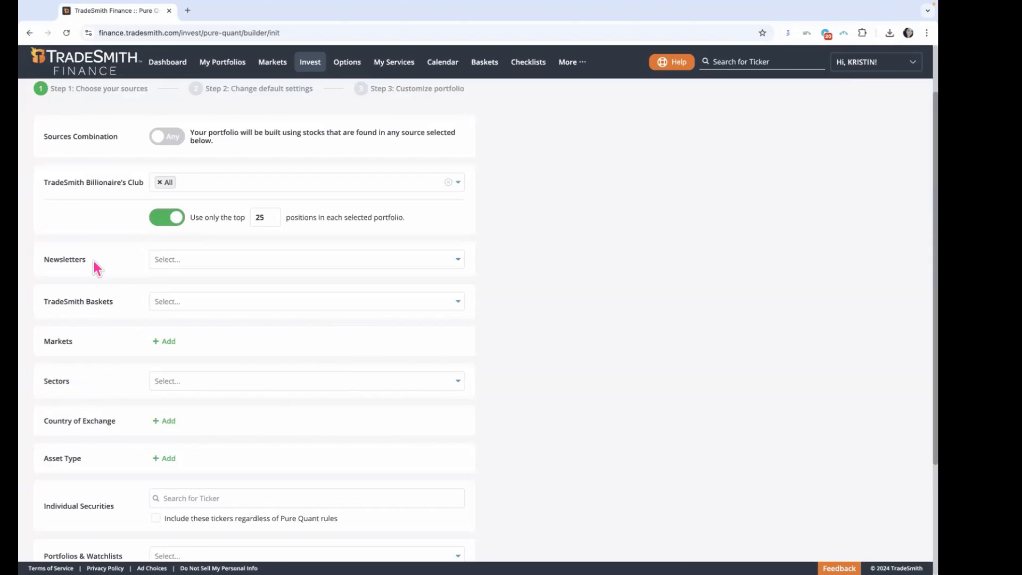
# Step: Look through the publishers offered as Newsletters sources, from Altimetry down to TradeSmith
pyautogui.moveTo(87, 260); pyautogui.dragTo(43, 259)
pyautogui.click(459, 265)
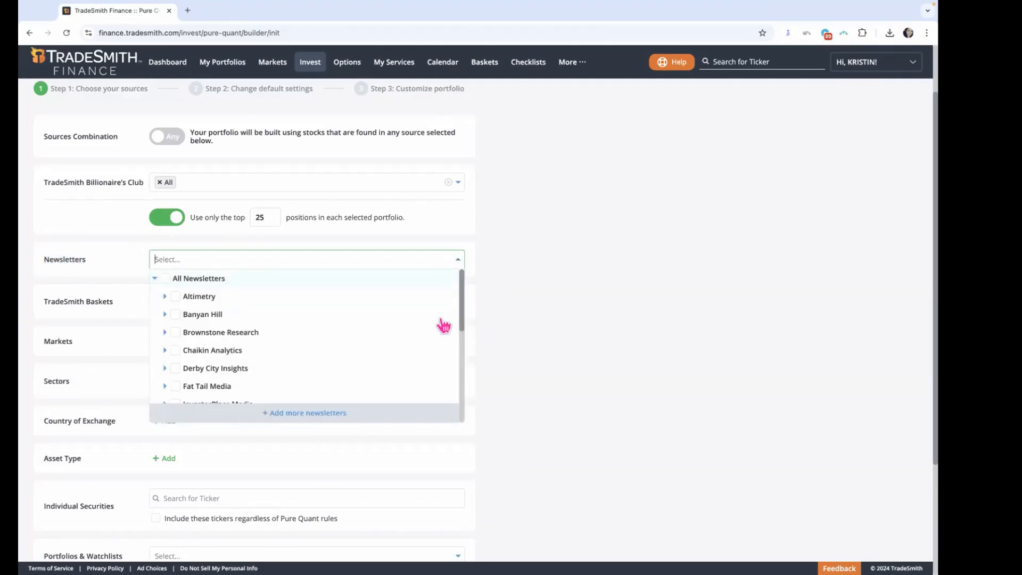
pyautogui.scroll(-5, 444, 326)
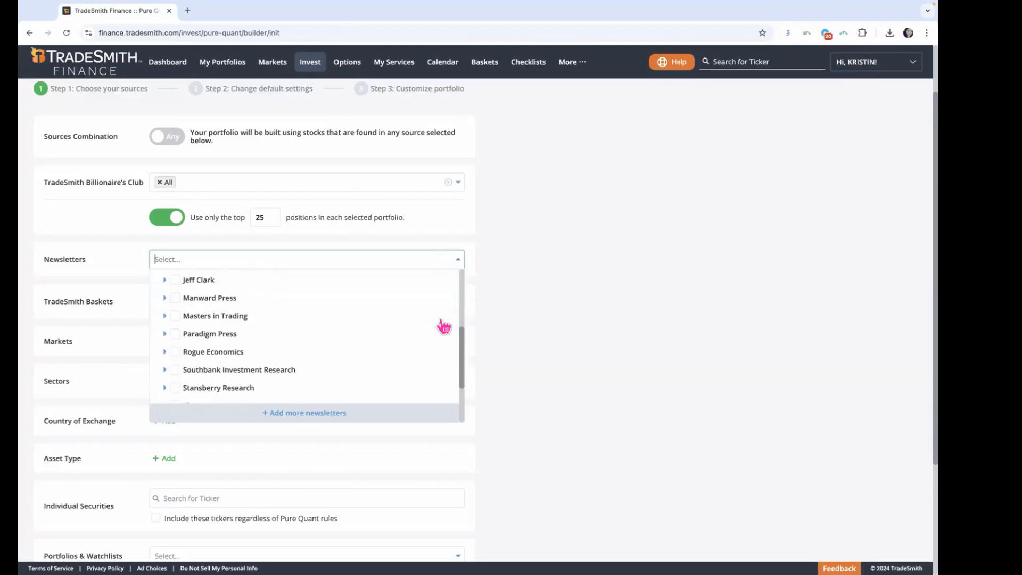
pyautogui.scroll(-5, 443, 326)
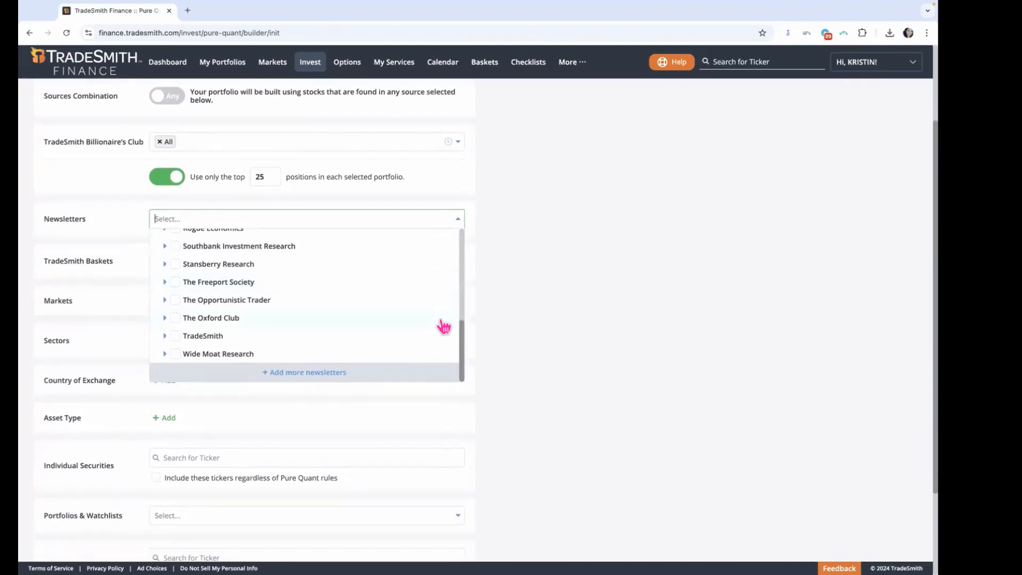
pyautogui.scroll(4, 444, 326)
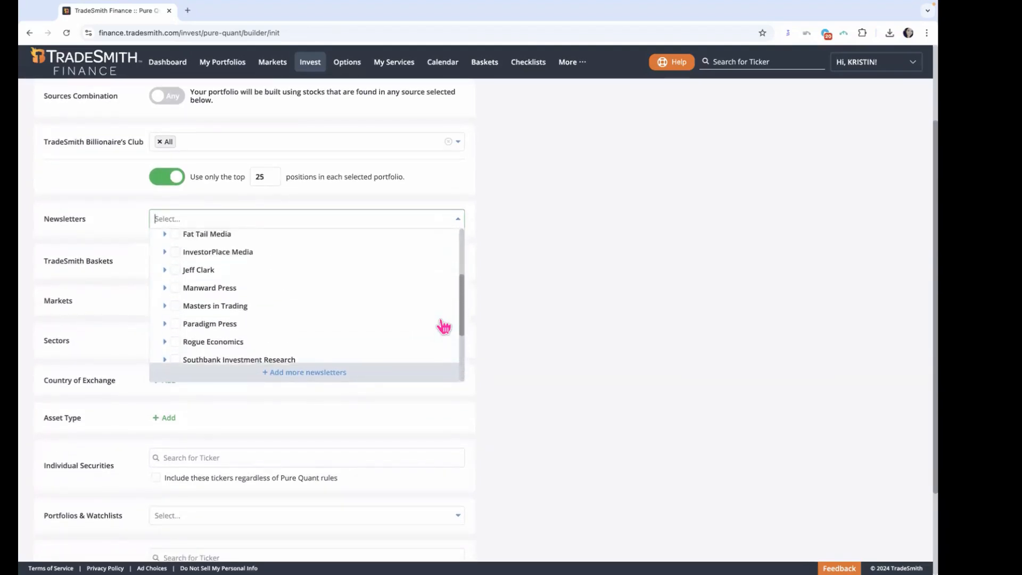
pyautogui.scroll(4, 444, 326)
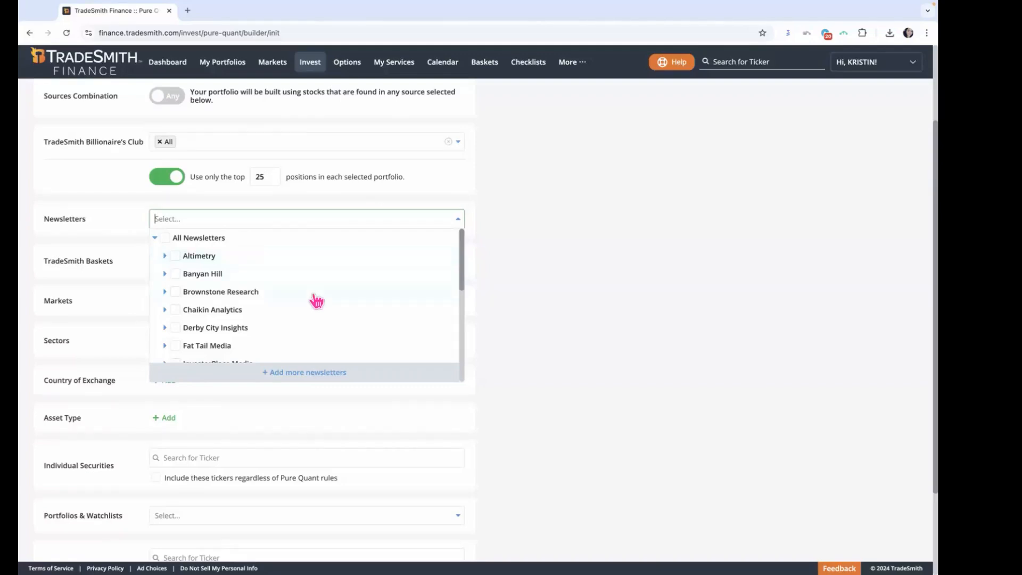
pyautogui.scroll(-1, 317, 301)
pyautogui.scroll(-5, 316, 303)
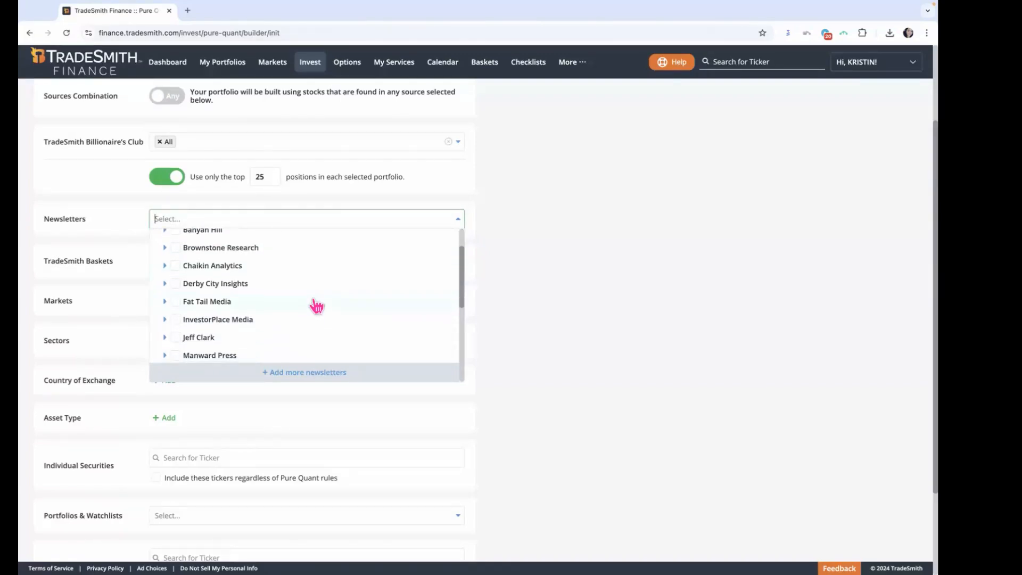
pyautogui.scroll(-4, 316, 308)
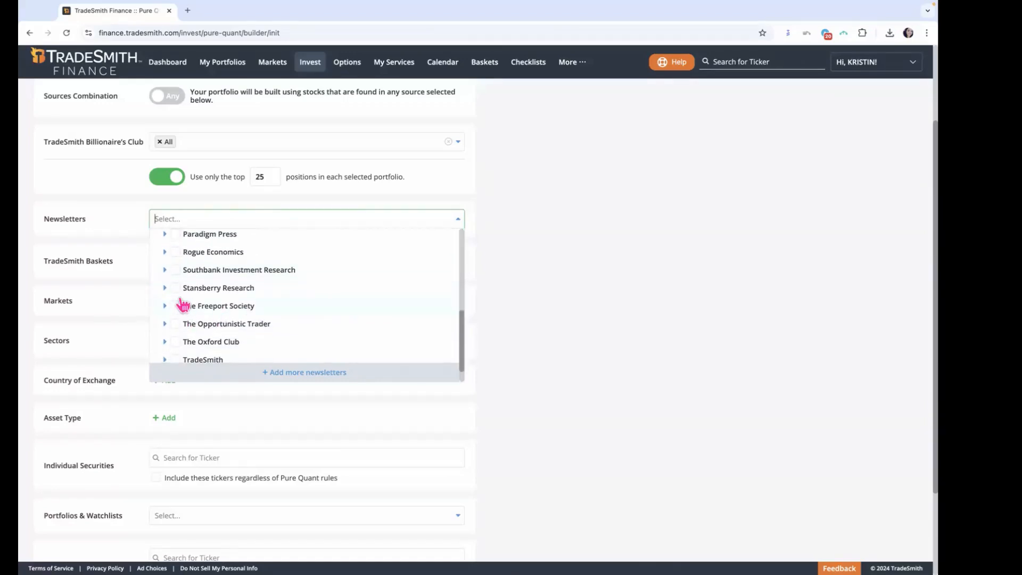
# Step: Select Stansberry Research as a Newsletters source, review the publications it includes, and clear that selection
pyautogui.click(176, 289)
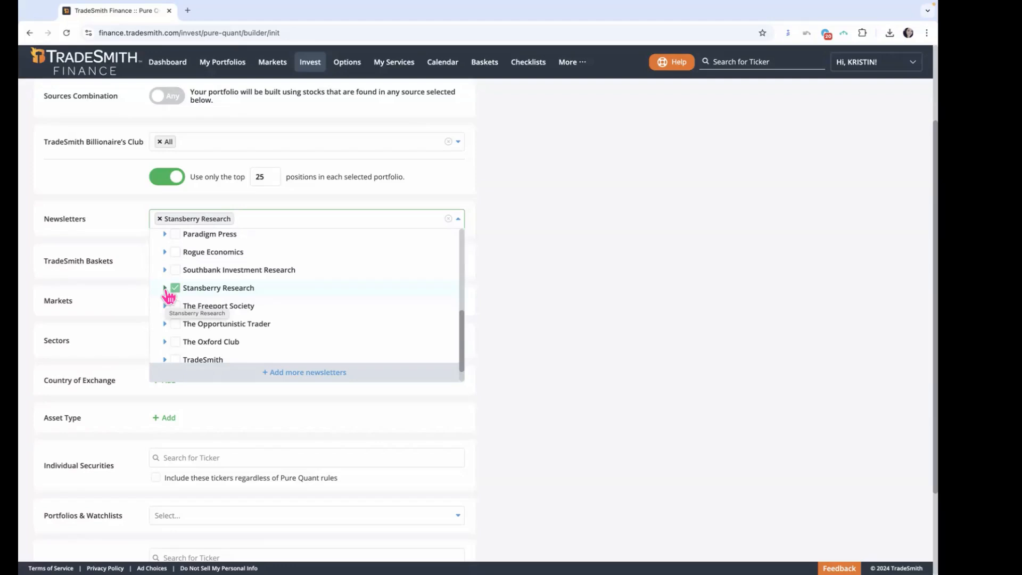
pyautogui.click(165, 288)
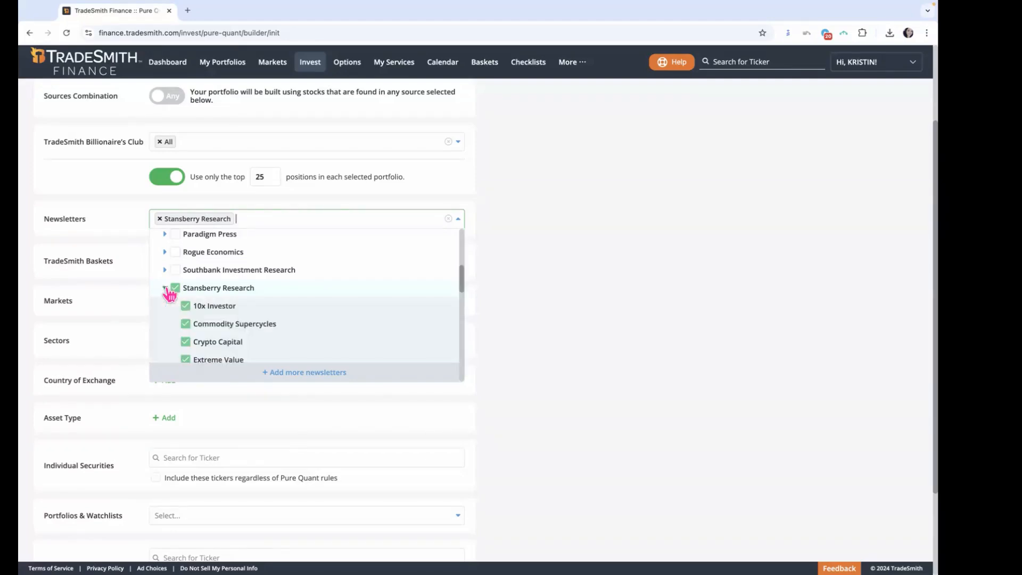
pyautogui.scroll(-1, 267, 328)
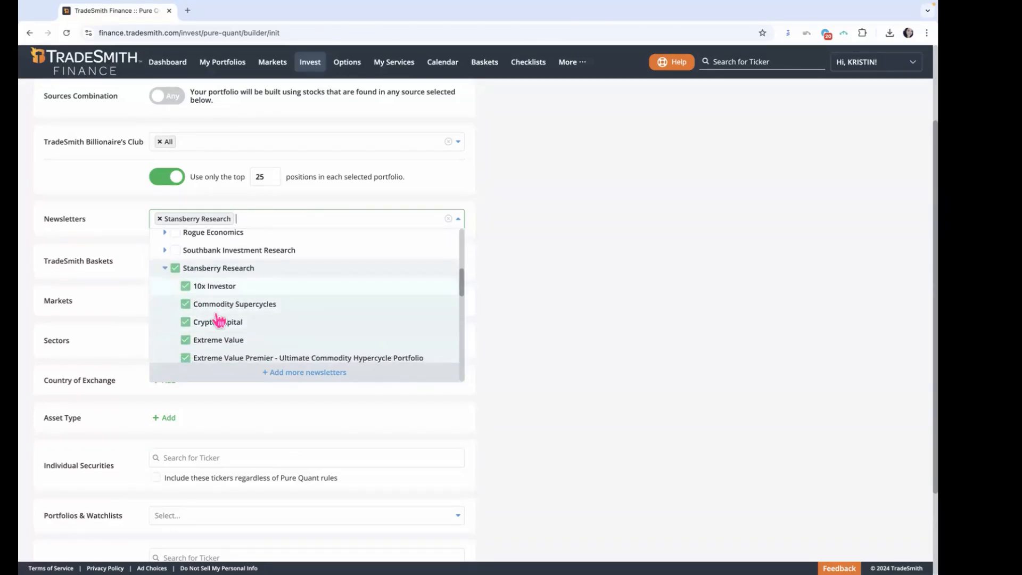
pyautogui.scroll(-1, 241, 346)
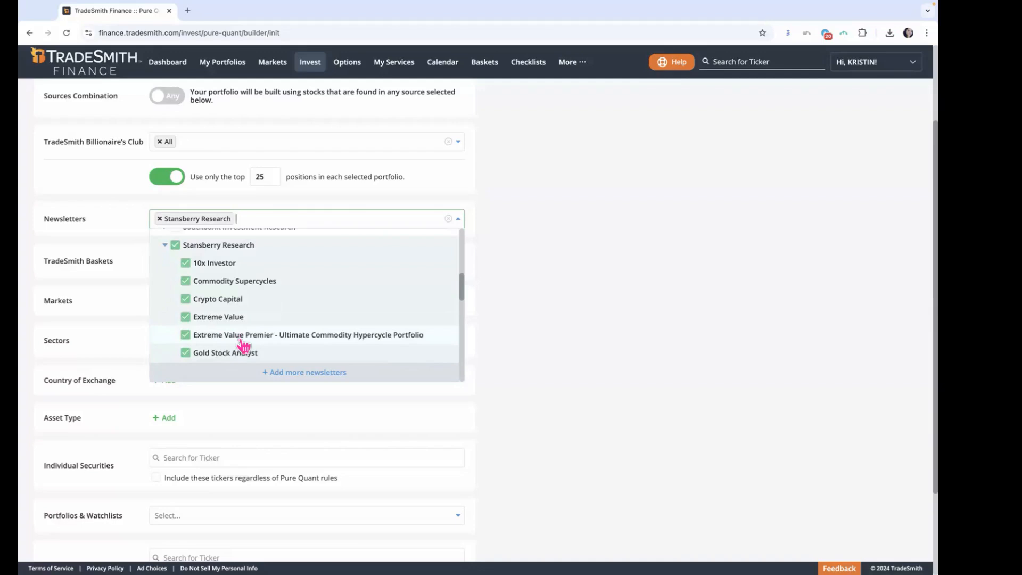
pyautogui.scroll(-5, 244, 346)
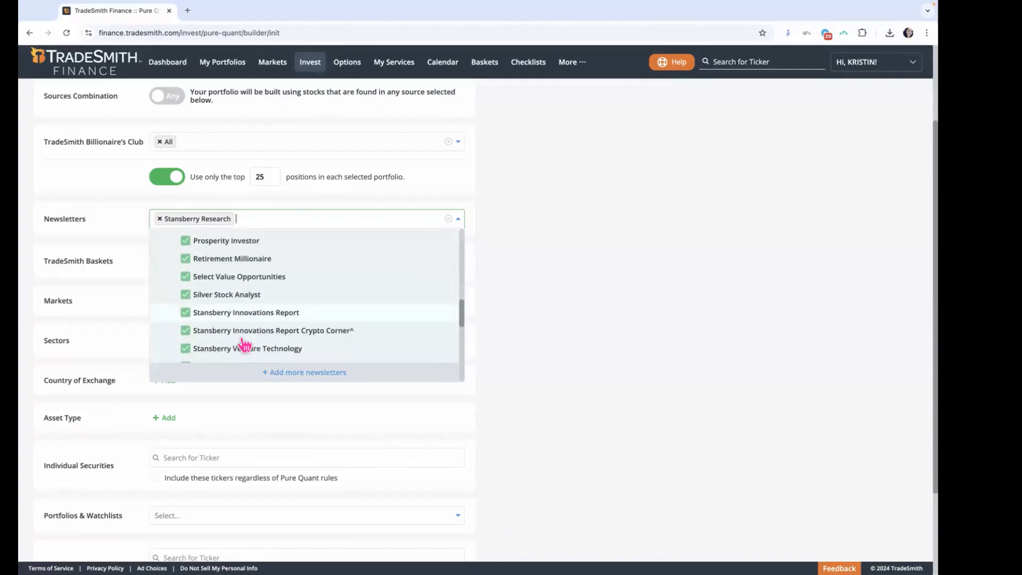
pyautogui.scroll(-3, 244, 346)
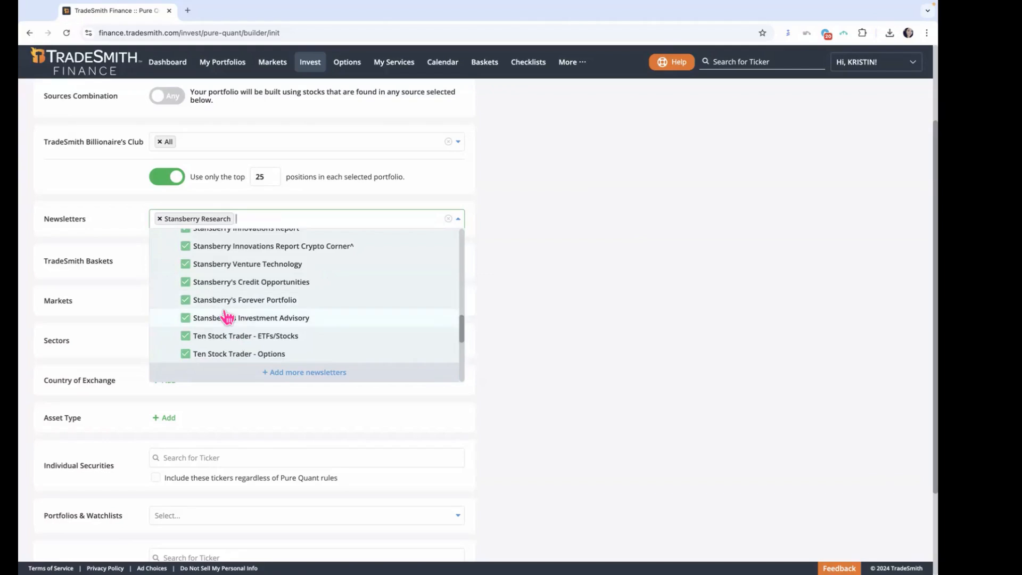
pyautogui.scroll(10, 239, 319)
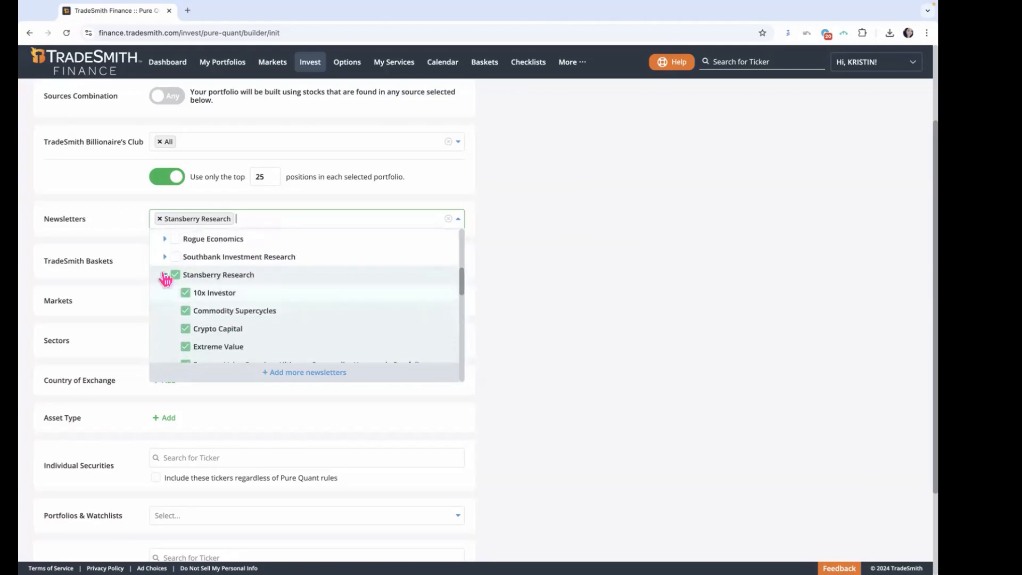
pyautogui.click(166, 276)
# Step: Select Stansberry's Forever Portfolio as a single newsletter source, remove it again, and close the newsletter list
pyautogui.scroll(-3, 277, 336)
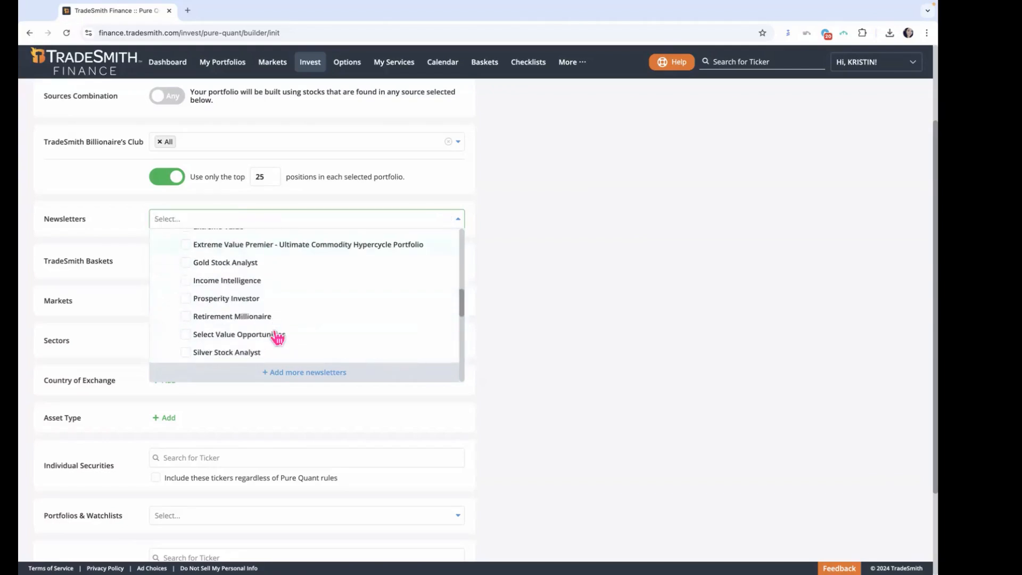
pyautogui.scroll(-5, 275, 335)
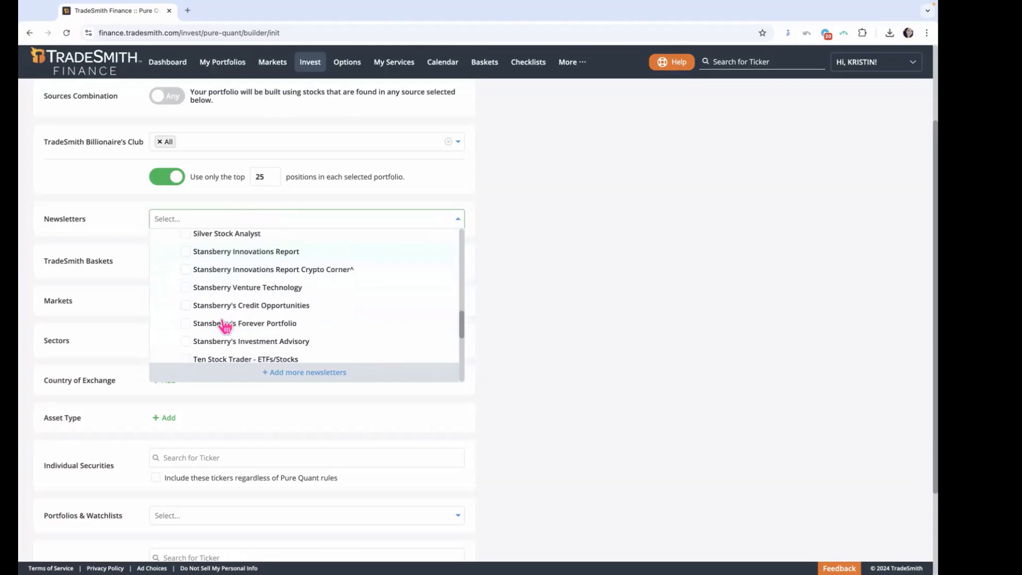
pyautogui.click(248, 332)
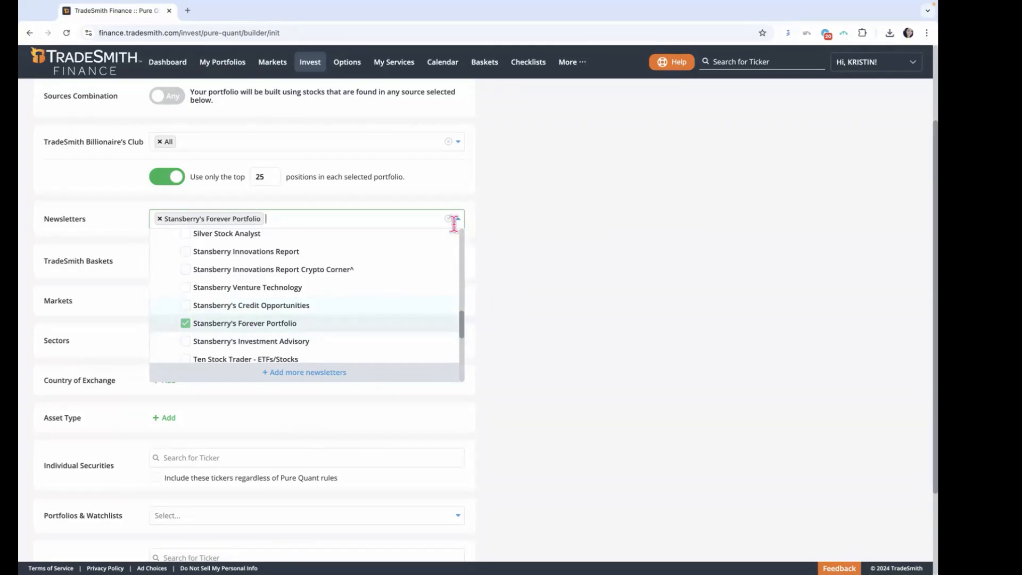
pyautogui.click(160, 219)
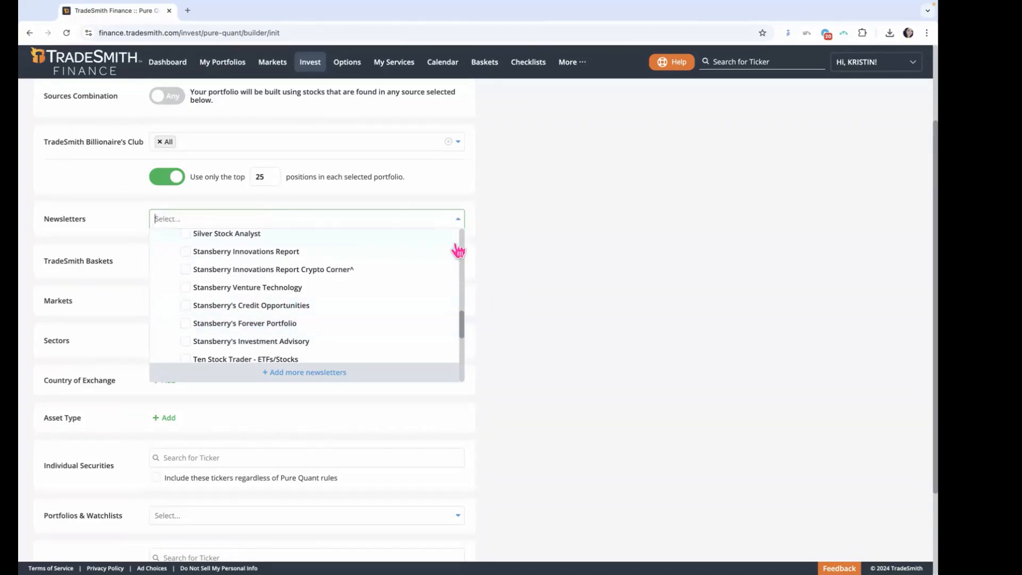
pyautogui.click(459, 220)
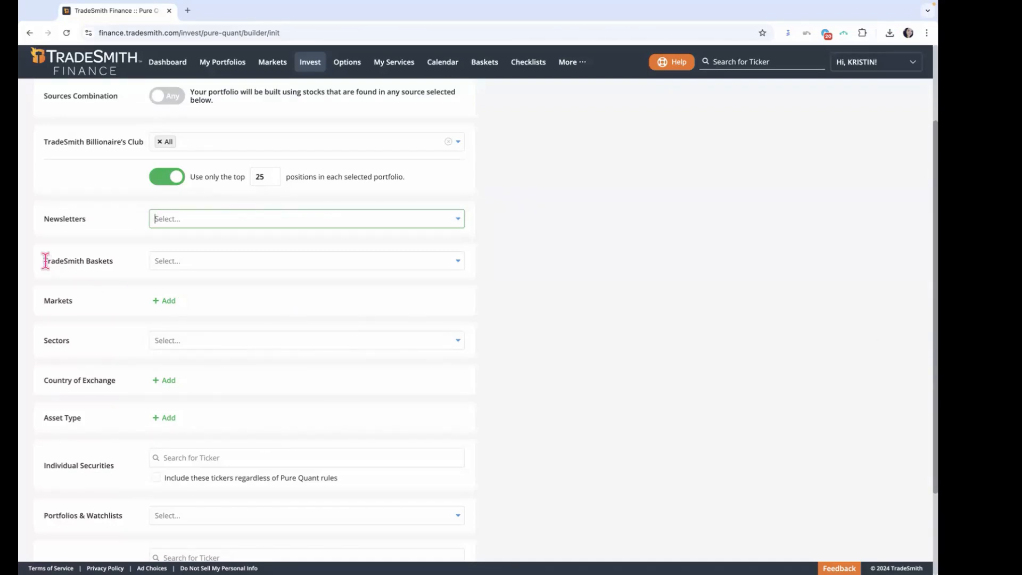
# Step: Look through the available TradeSmith Baskets down to S&P 500 and close the list without a selection
pyautogui.moveTo(48, 263); pyautogui.dragTo(122, 274)
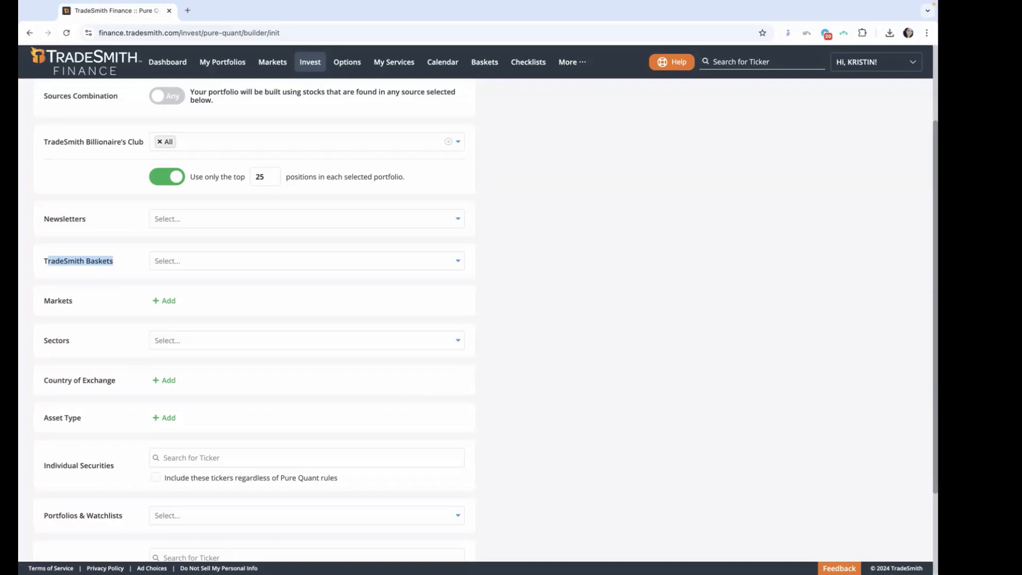
pyautogui.click(463, 268)
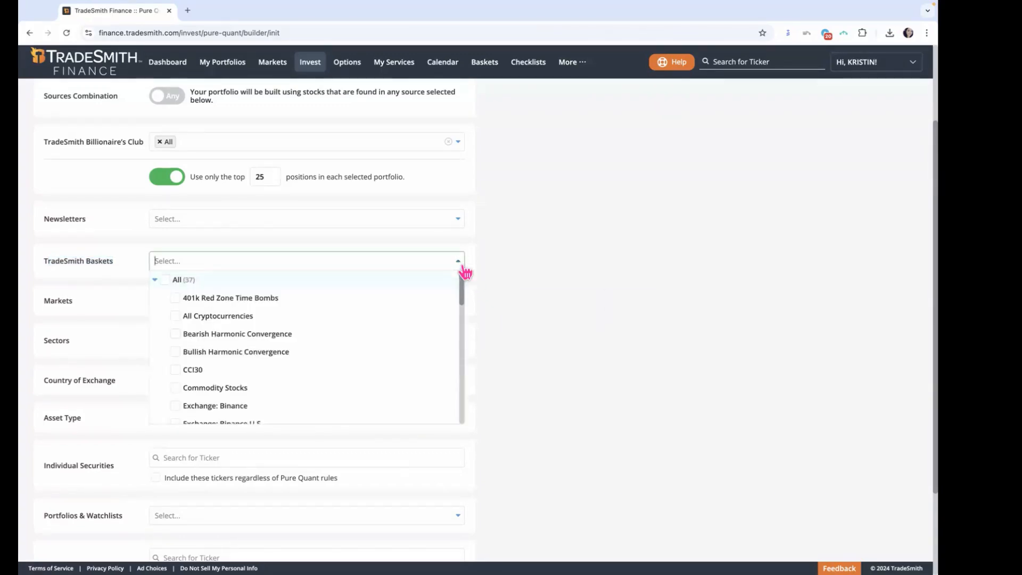
pyautogui.moveTo(461, 285); pyautogui.dragTo(461, 345)
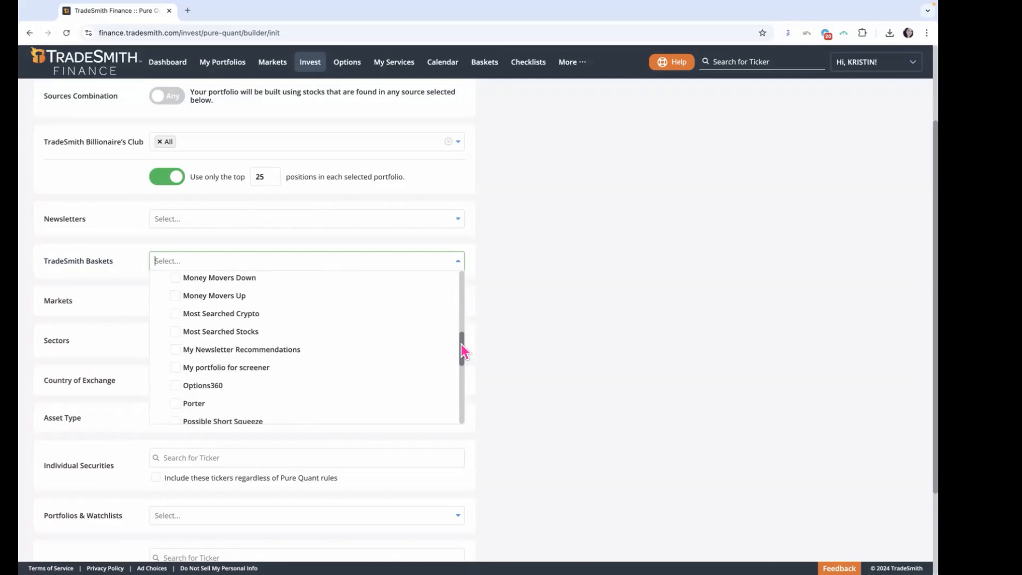
pyautogui.moveTo(461, 344); pyautogui.dragTo(463, 348)
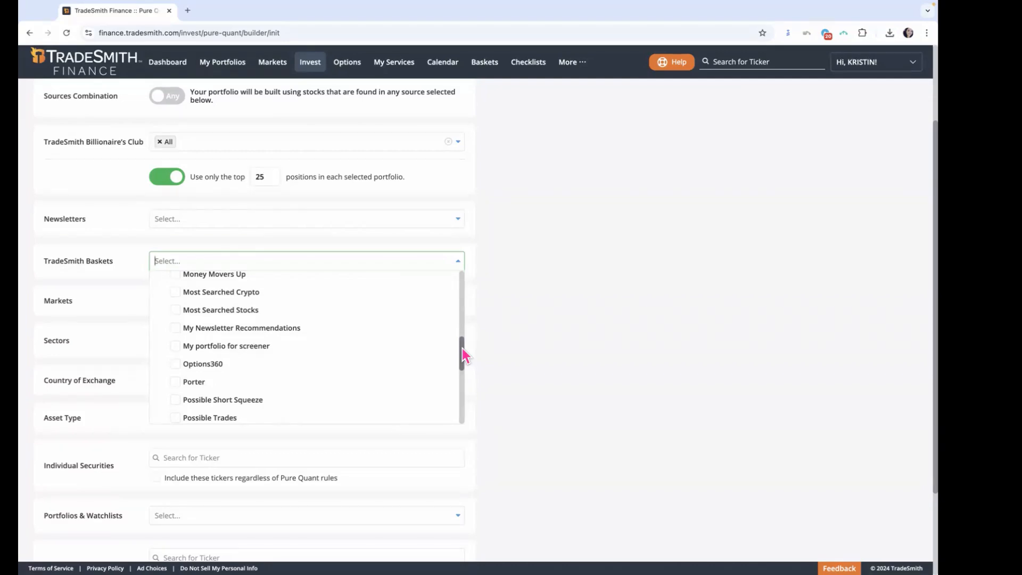
pyautogui.moveTo(462, 349); pyautogui.dragTo(461, 379)
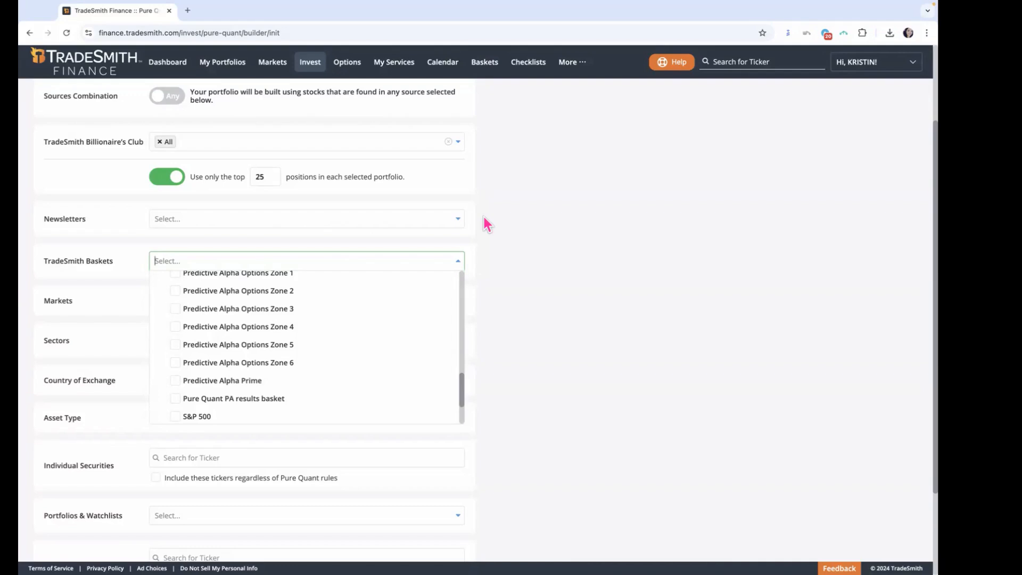
pyautogui.click(463, 260)
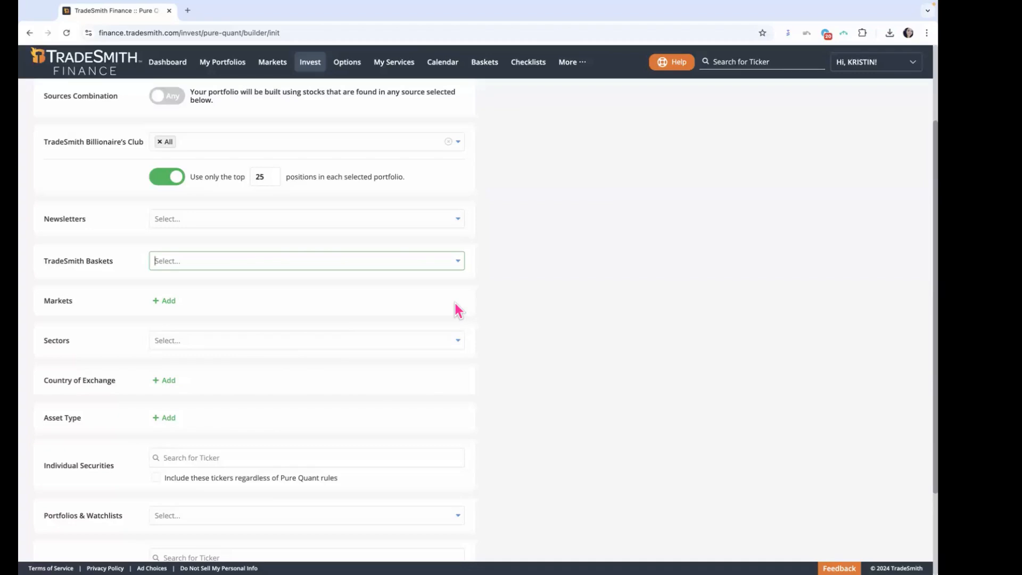
# Step: Look through the available Markets, close them without a selection, and look through the Sectors down to Utilities
pyautogui.click(166, 302)
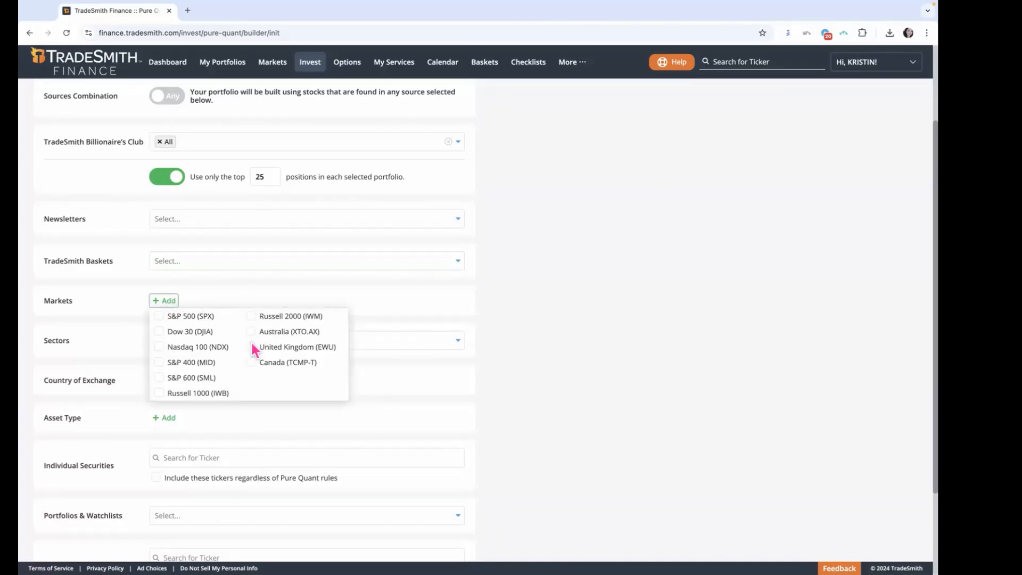
pyautogui.click(193, 305)
pyautogui.click(459, 341)
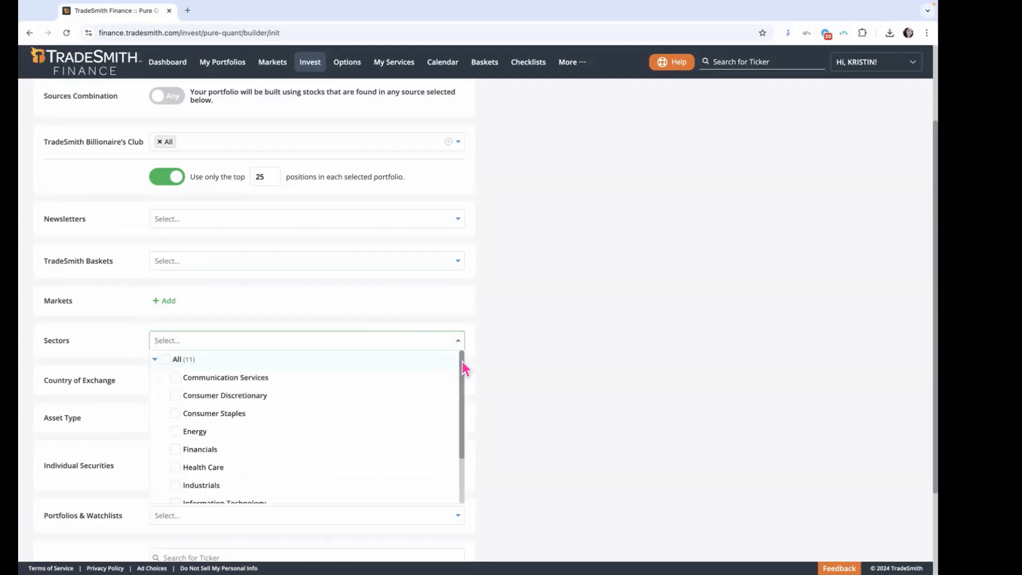
pyautogui.scroll(-1, 462, 373)
pyautogui.moveTo(462, 372); pyautogui.dragTo(459, 425)
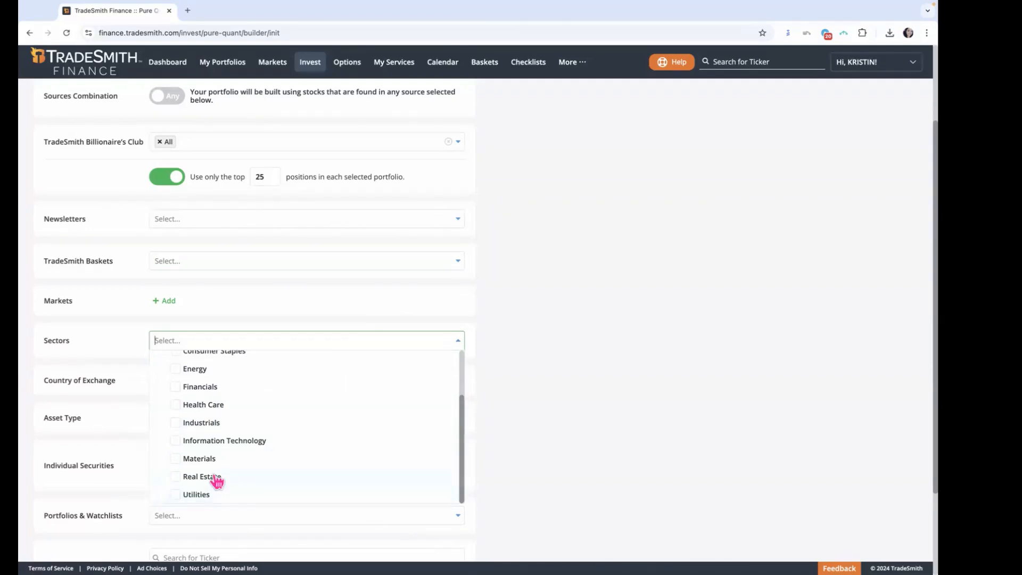
# Step: Select Utilities as a sector source, close the list, and remove that selection again
pyautogui.click(177, 501)
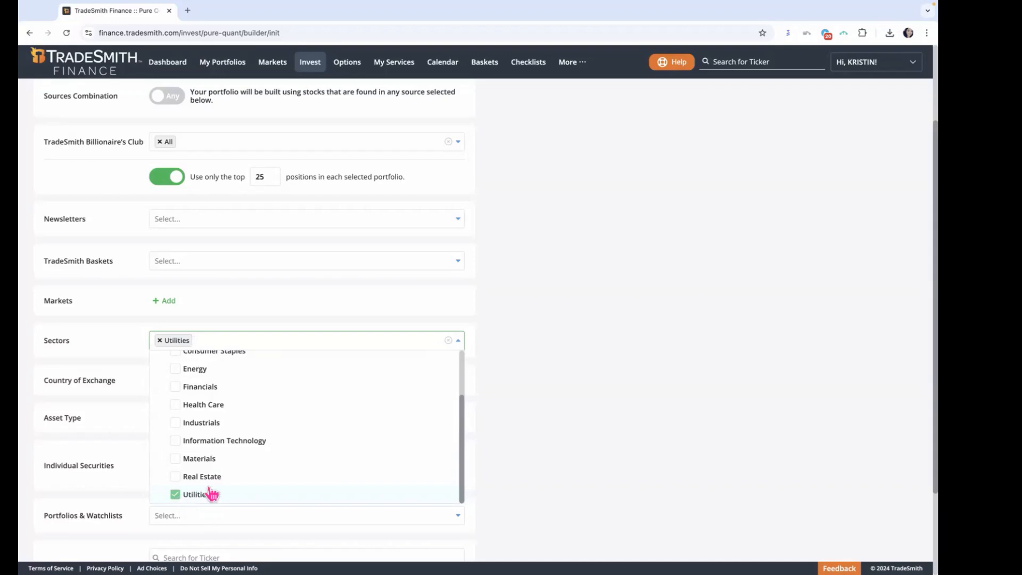
pyautogui.click(458, 343)
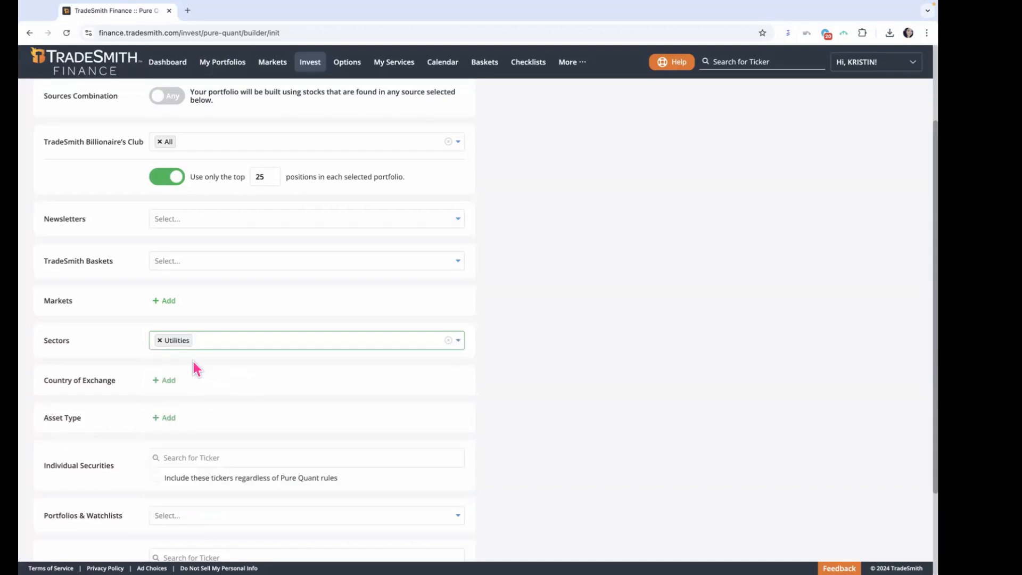
pyautogui.click(160, 341)
# Step: Set the Country of Exchange to United States and close the country options
pyautogui.click(165, 381)
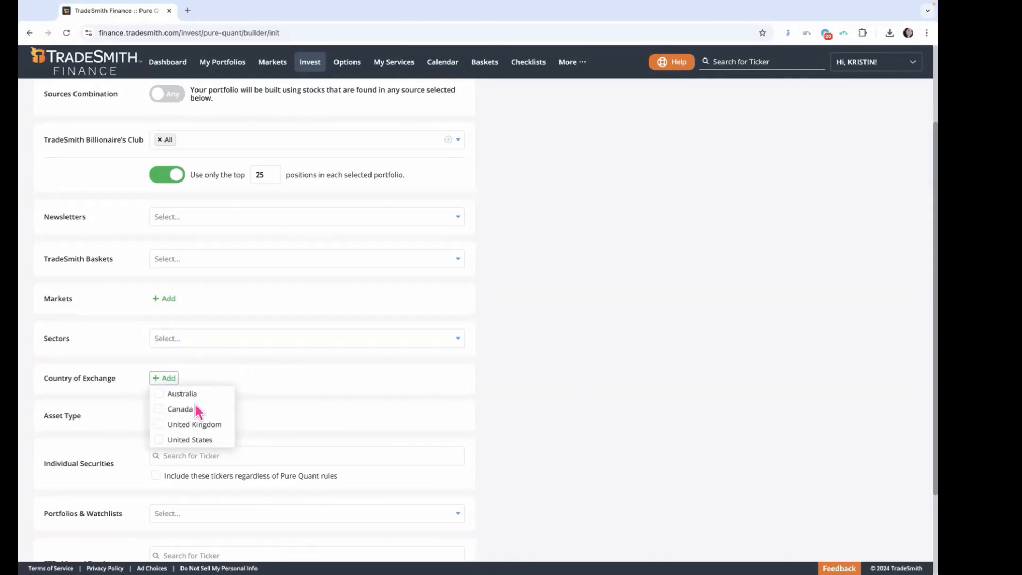
pyautogui.click(160, 441)
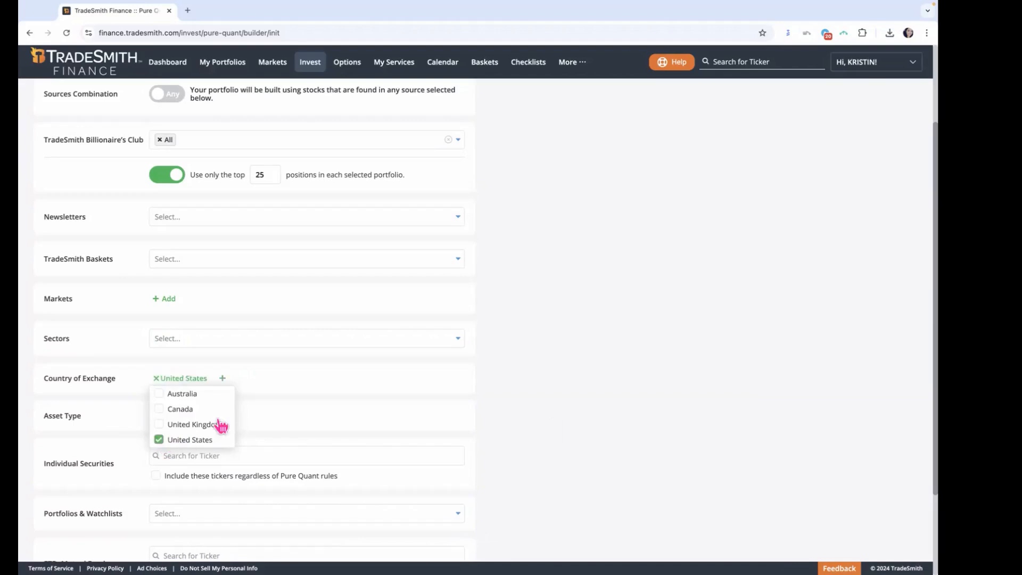
pyautogui.click(497, 408)
pyautogui.scroll(1, 509, 400)
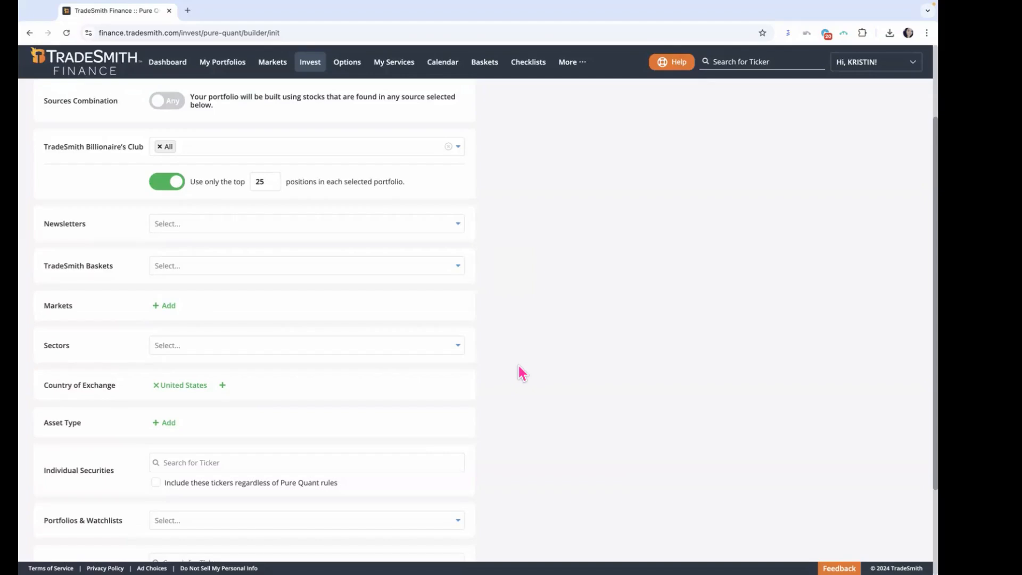
# Step: Look through the available Asset Type options and close them without a selection
pyautogui.scroll(-1, 334, 384)
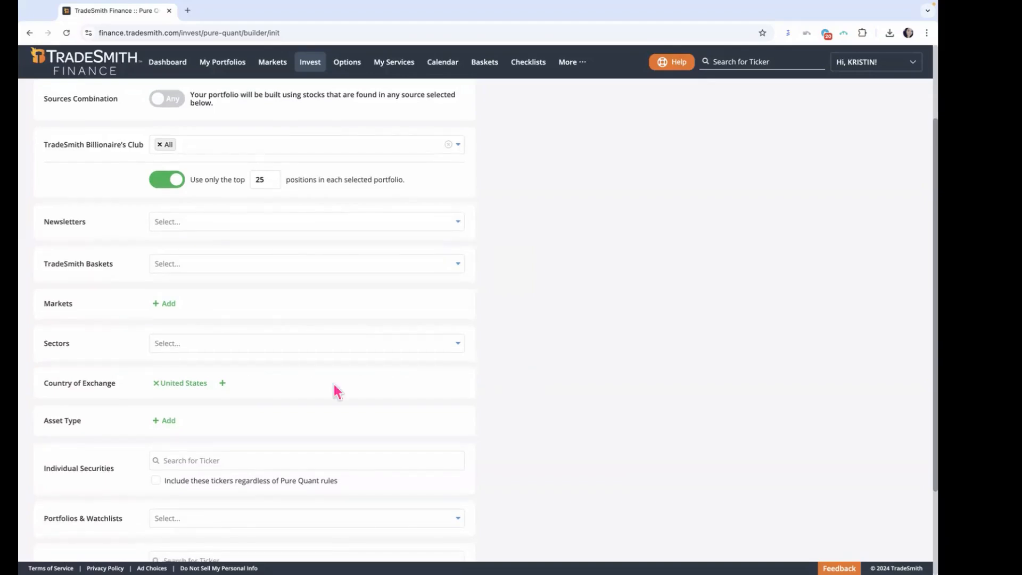
pyautogui.click(169, 421)
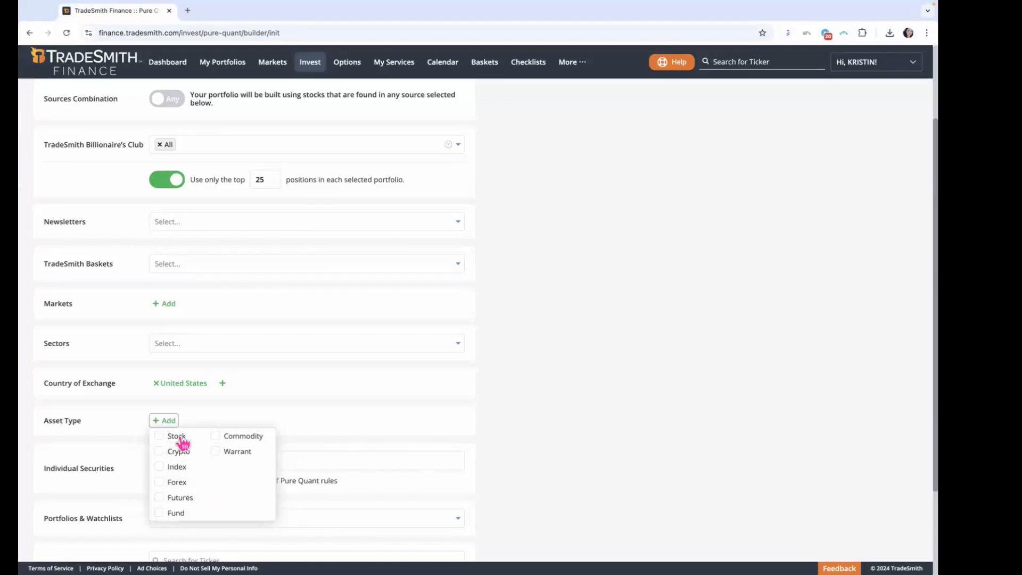
pyautogui.click(216, 412)
pyautogui.scroll(-3, 566, 442)
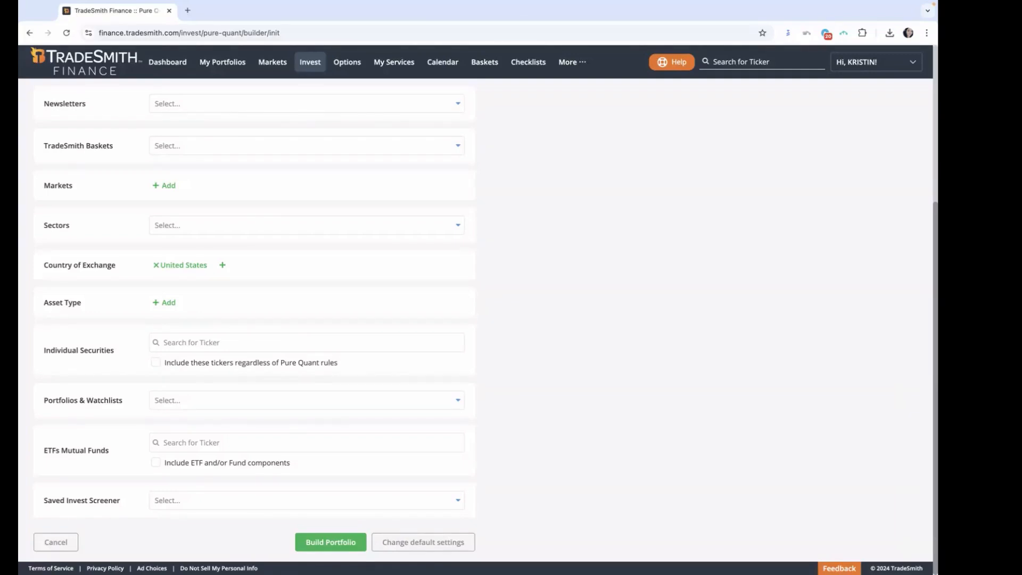
# Step: Search the Individual Securities for "apple", add AAPL (NASDAQ), and remove it again
pyautogui.click(190, 341)
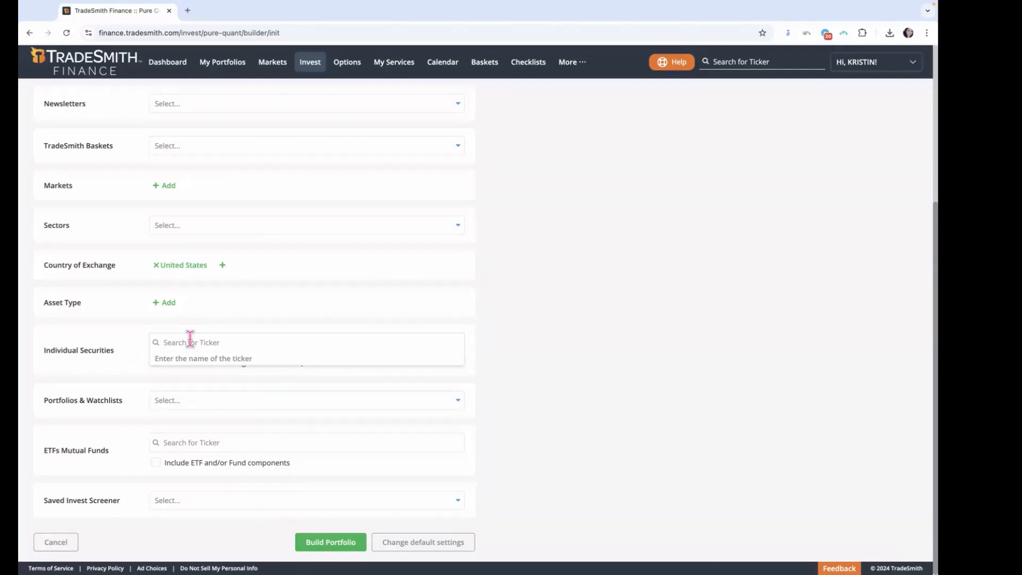
pyautogui.write('aaple')
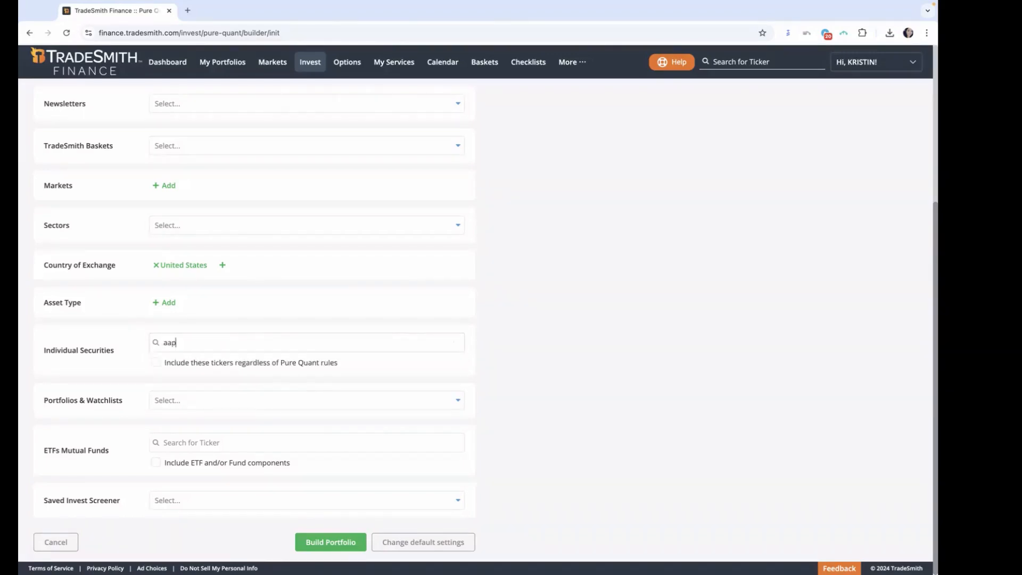
pyautogui.press('BackSpace')
pyautogui.press('BackSpace')
pyautogui.press('BackSpace')
pyautogui.press('BackSpace')
pyautogui.write('ppl')
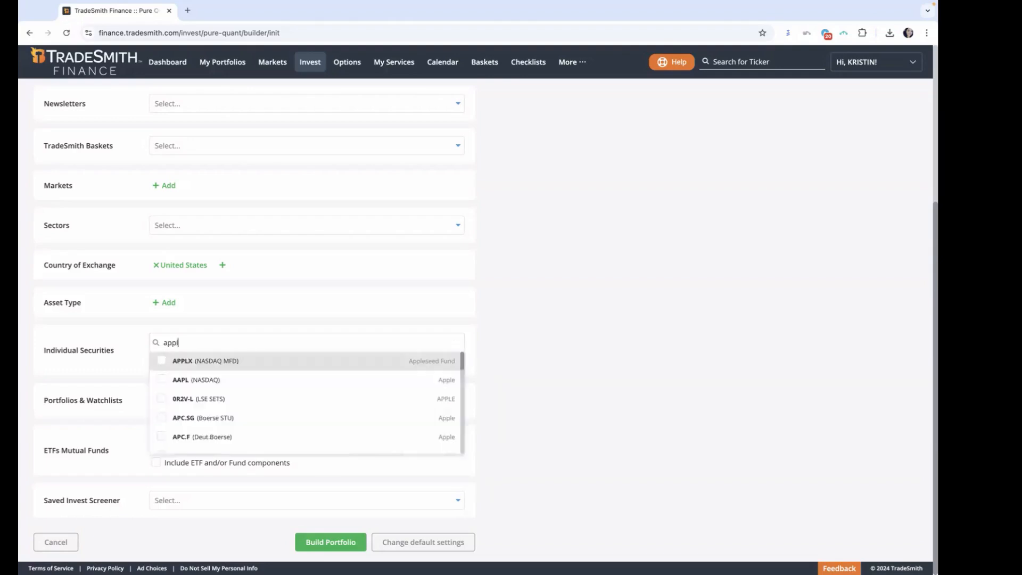
pyautogui.write('e')
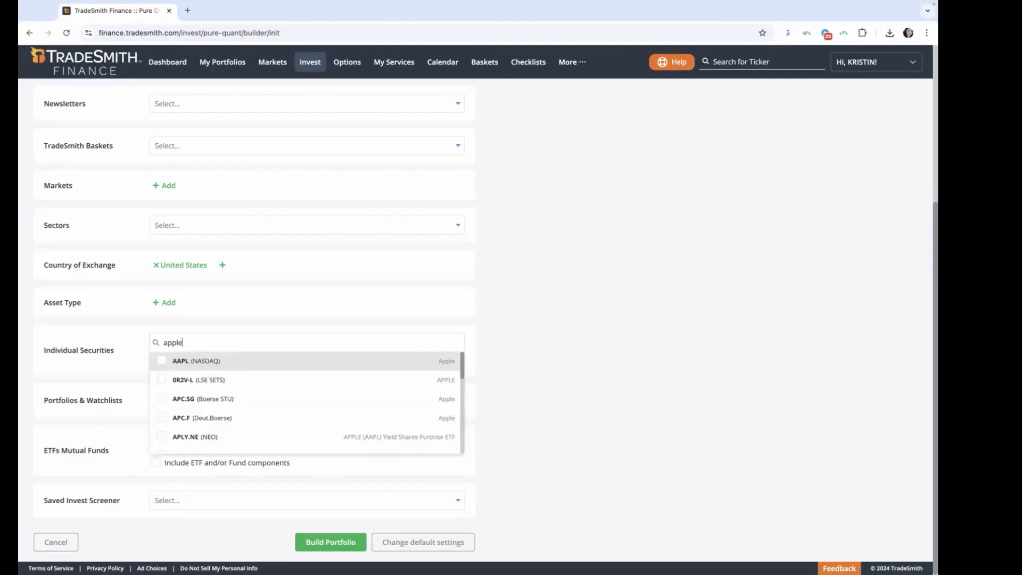
pyautogui.click(161, 362)
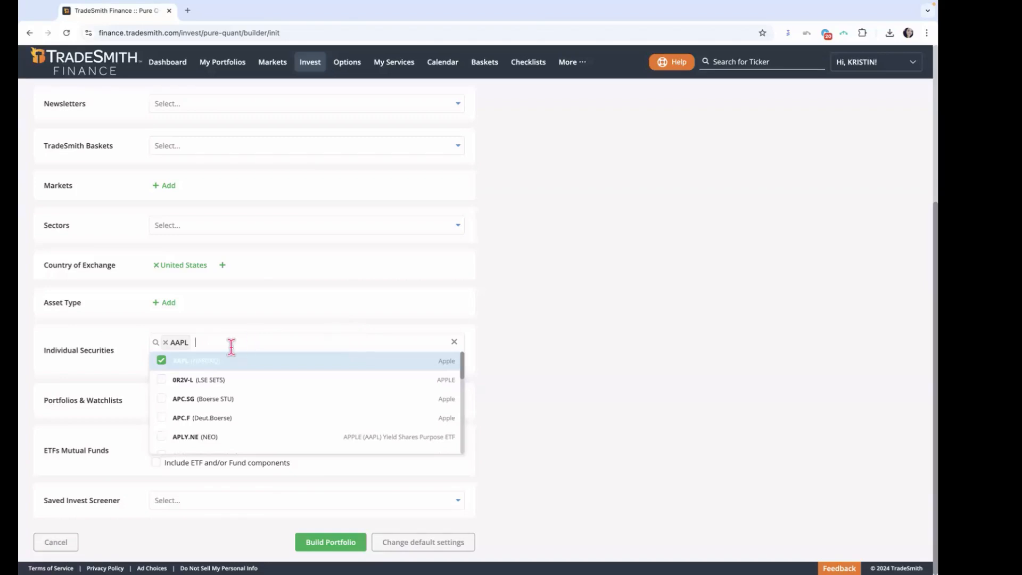
pyautogui.click(166, 343)
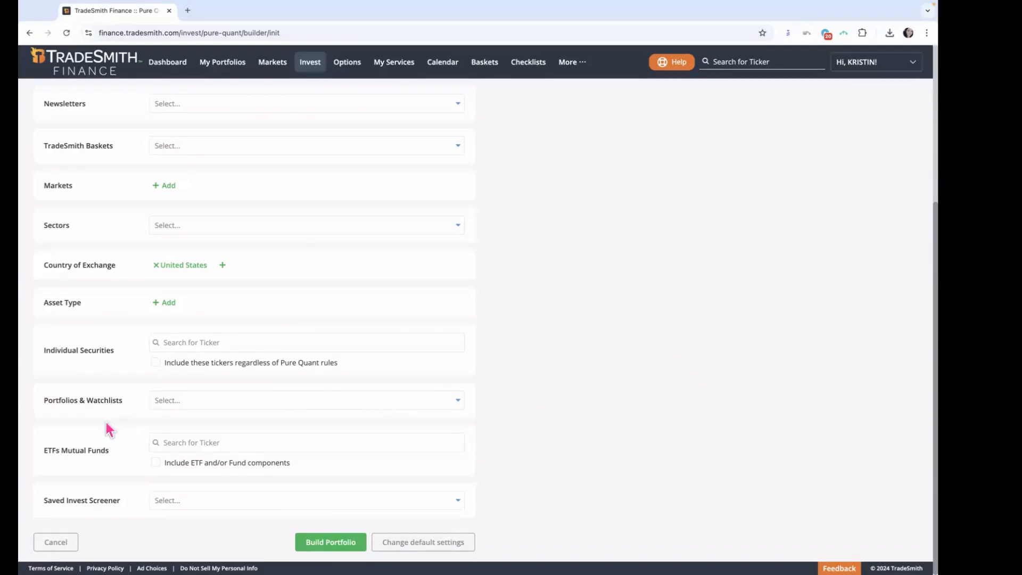
# Step: Look through the saved Portfolios & Watchlists offered as sources and close the list without a selection
pyautogui.moveTo(43, 402); pyautogui.dragTo(128, 410)
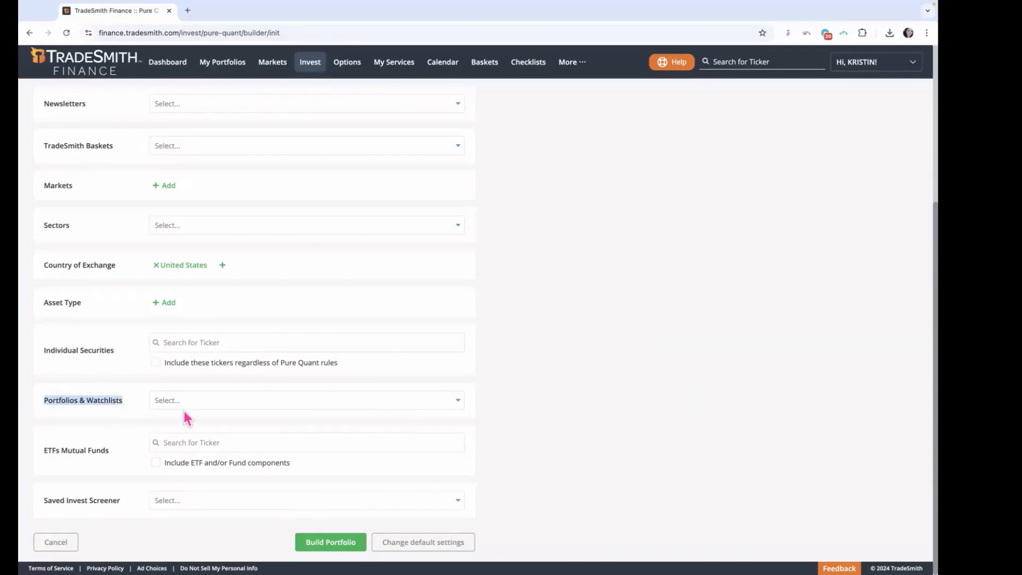
pyautogui.click(460, 401)
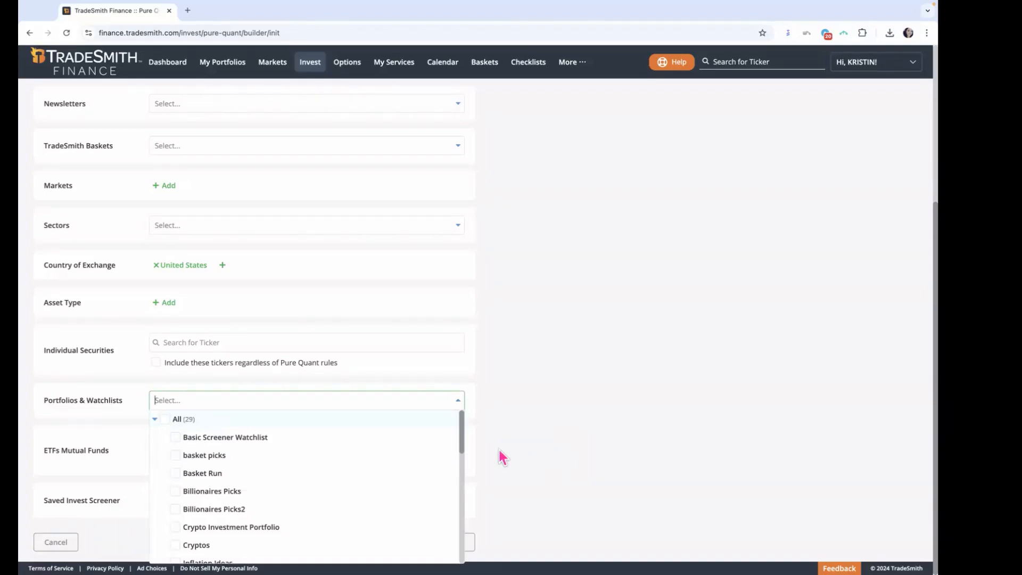
pyautogui.moveTo(462, 445)
pyautogui.mouseDown()
pyautogui.moveTo(472, 503)
pyautogui.moveTo(463, 442)
pyautogui.mouseUp()
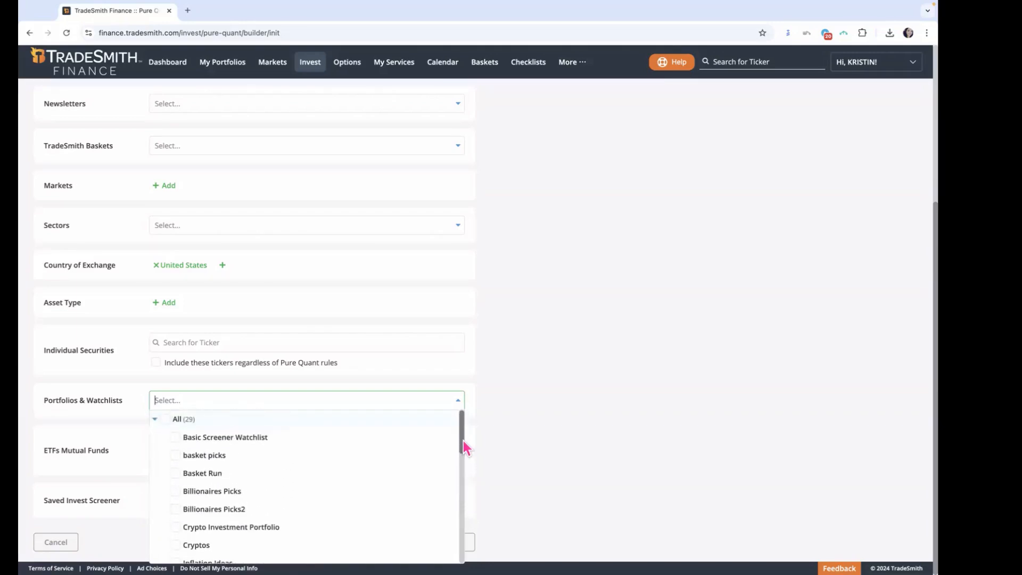
pyautogui.click(459, 407)
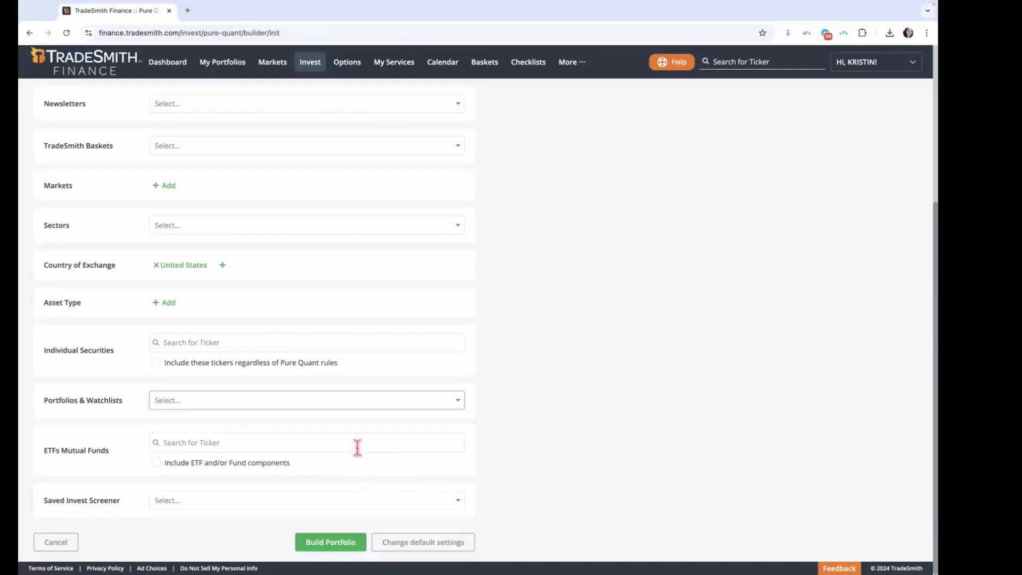
# Step: Search the ETFs Mutual Funds source for "spy", then clear the search without adding a fund
pyautogui.click(405, 442)
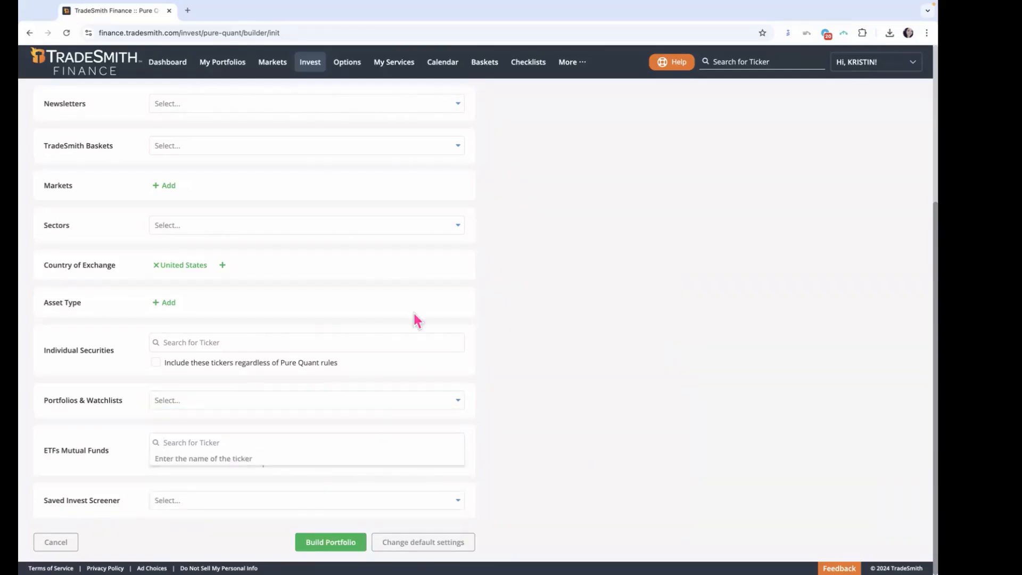
pyautogui.click(230, 341)
pyautogui.scroll(-1, 213, 426)
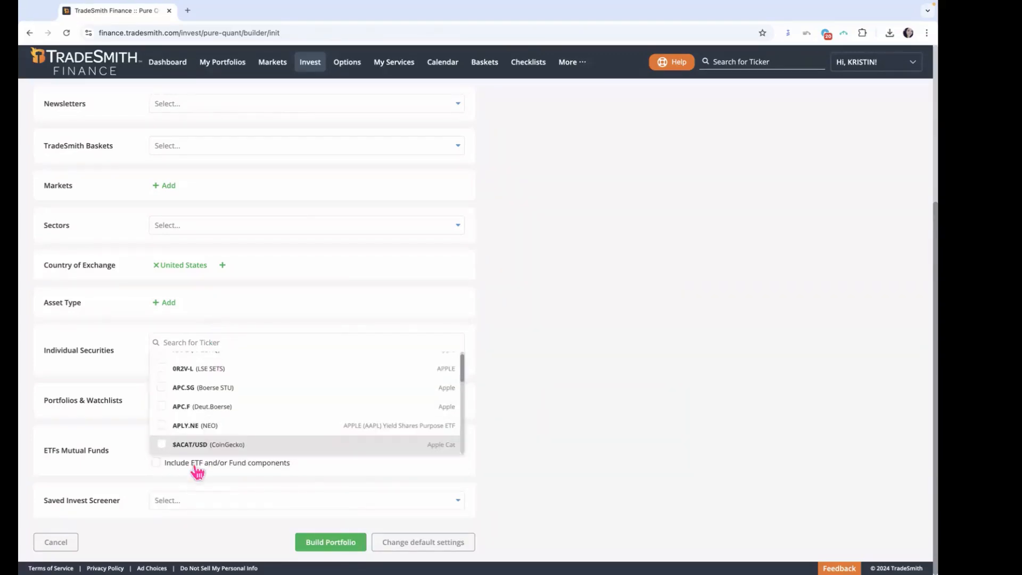
pyautogui.click(131, 462)
pyautogui.click(210, 442)
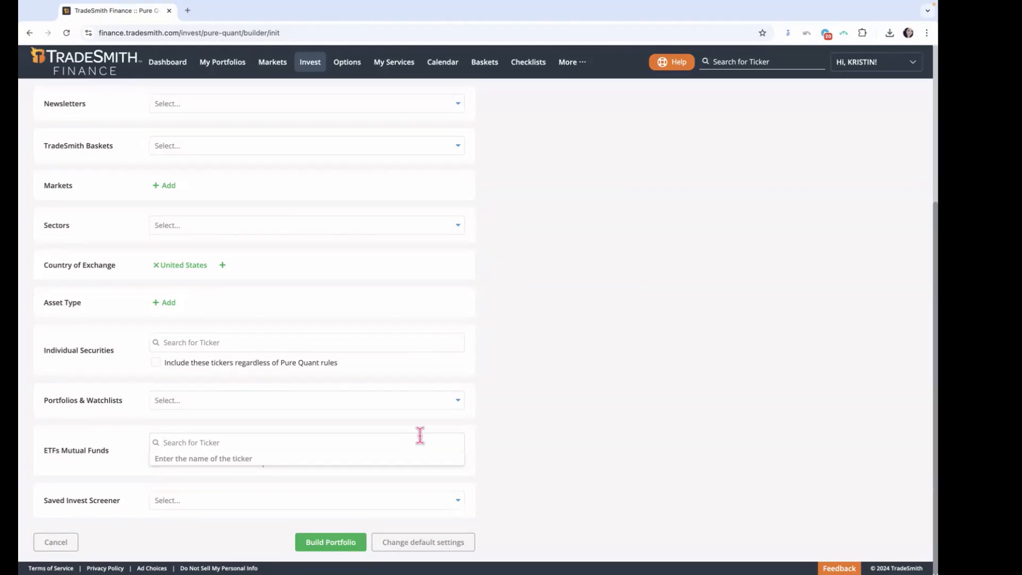
pyautogui.write('spy')
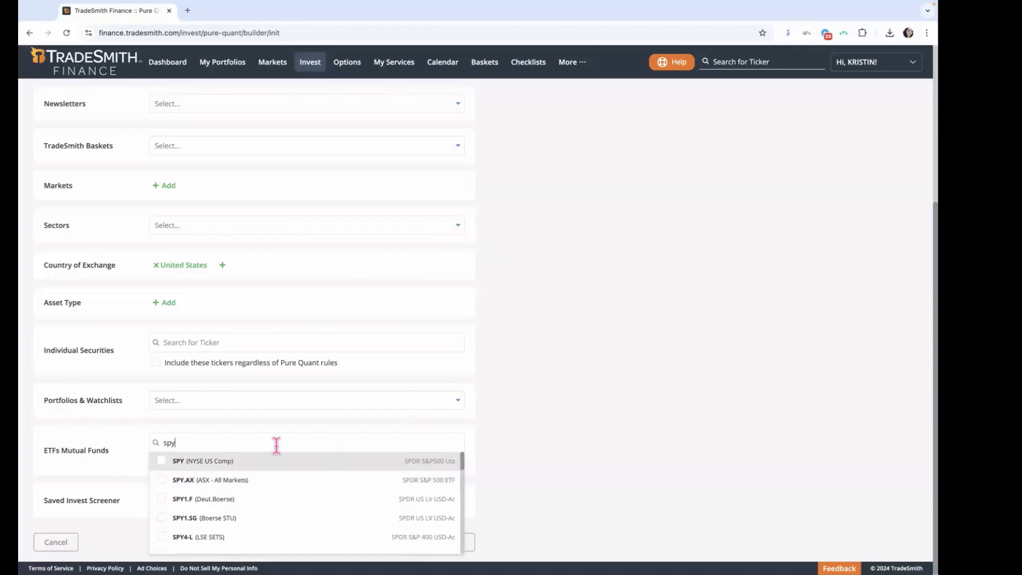
pyautogui.press('BackSpace')
pyautogui.press('BackSpace')
pyautogui.press('BackSpace')
pyautogui.click(612, 433)
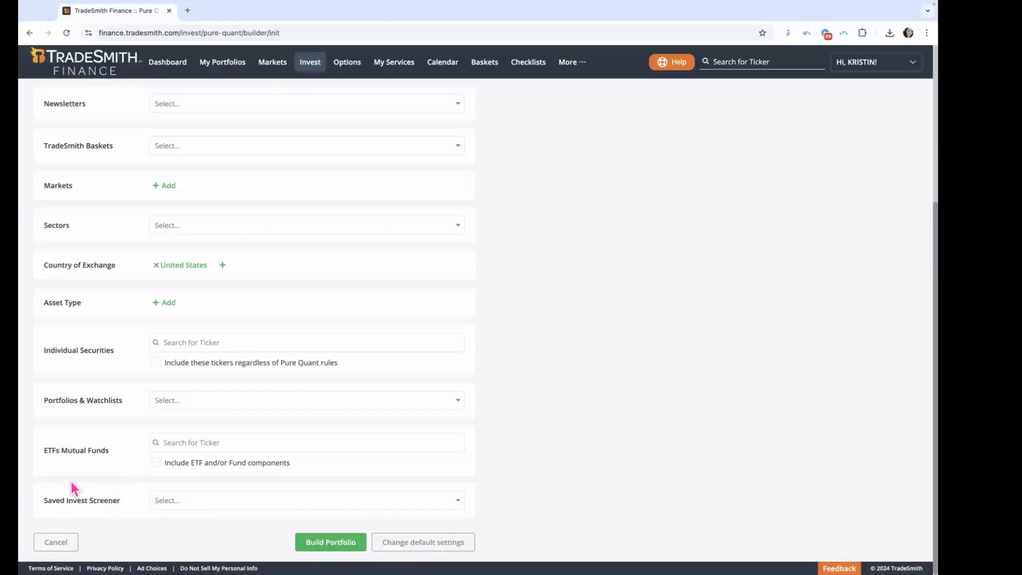
# Step: Look through the screeners offered under Saved Invest Screener and close the list without a selection
pyautogui.moveTo(44, 498); pyautogui.dragTo(129, 504)
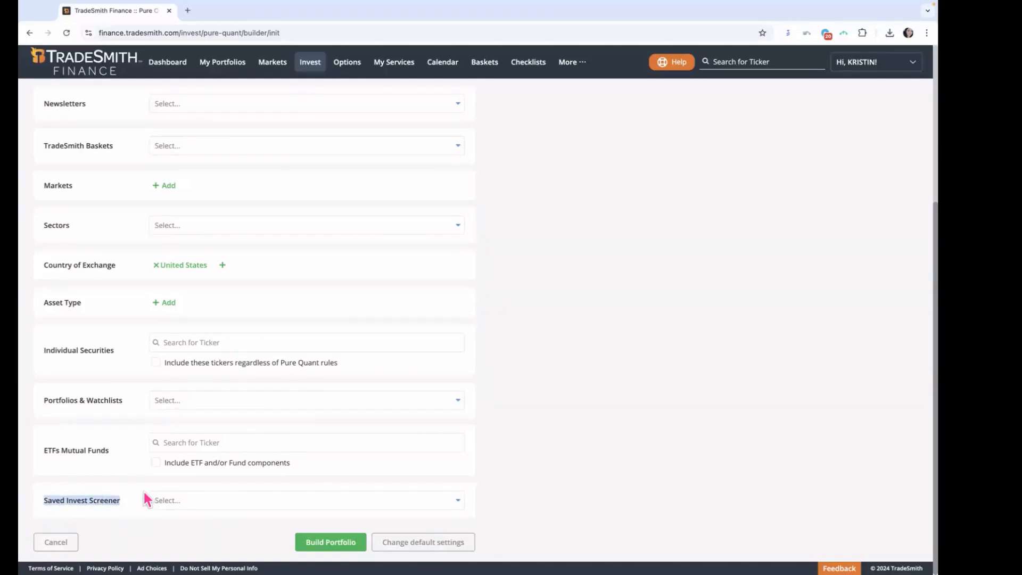
pyautogui.click(452, 502)
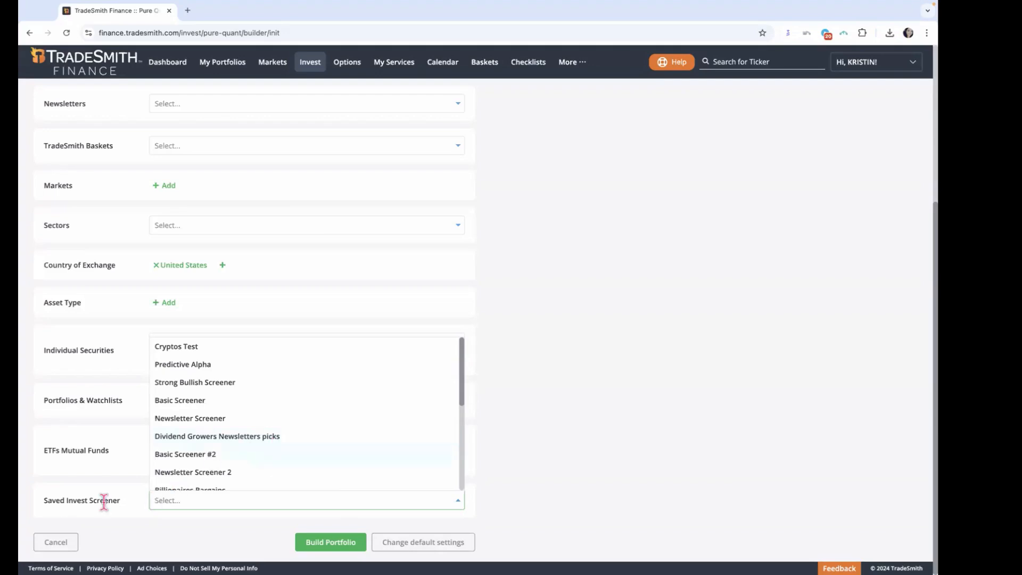
pyautogui.moveTo(132, 503); pyautogui.dragTo(27, 497)
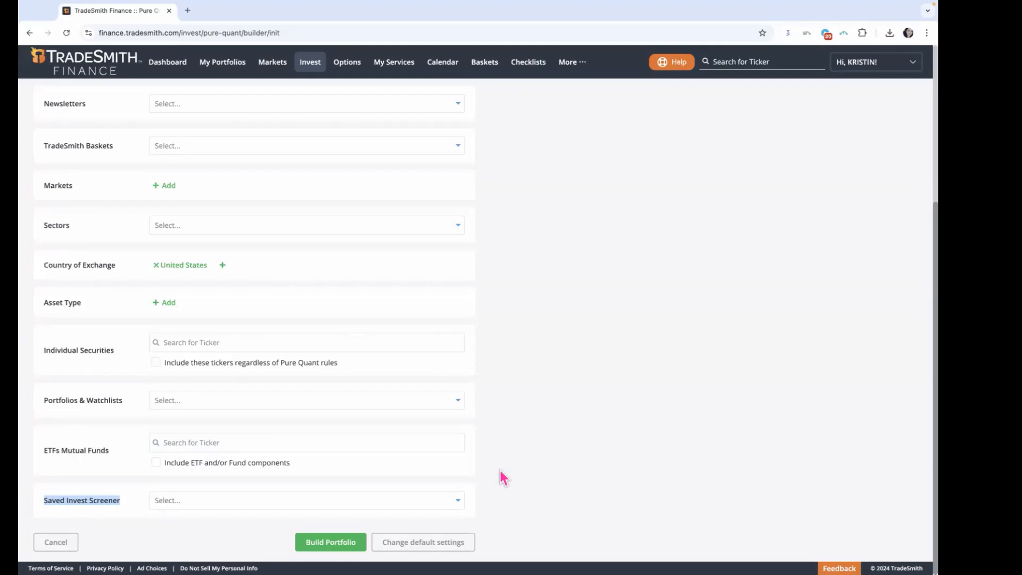
pyautogui.click(558, 458)
# Step: Review the chosen sources once more and go to Step 2, Change default settings
pyautogui.scroll(3, 558, 458)
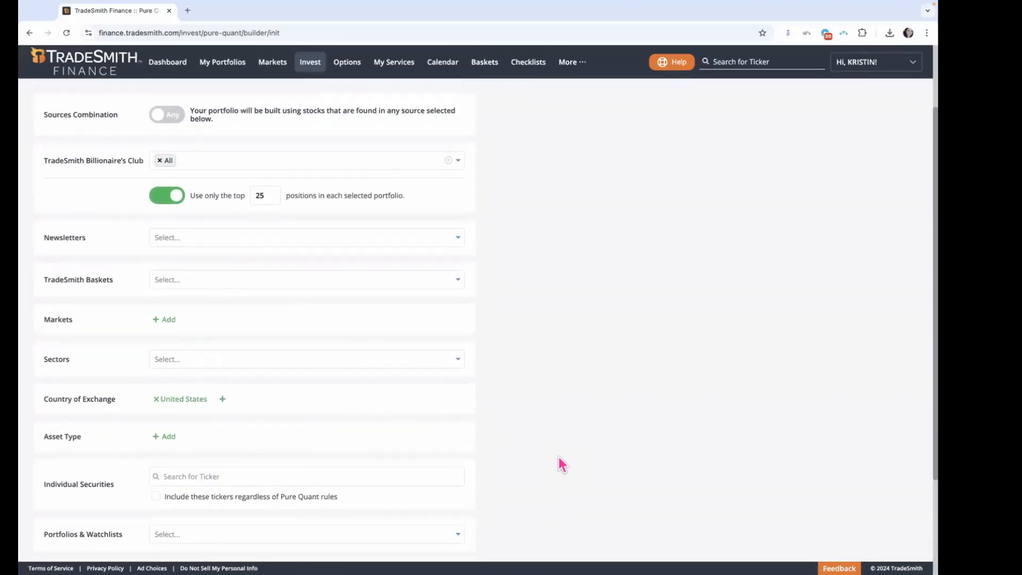
pyautogui.scroll(1, 559, 459)
pyautogui.scroll(-1, 509, 305)
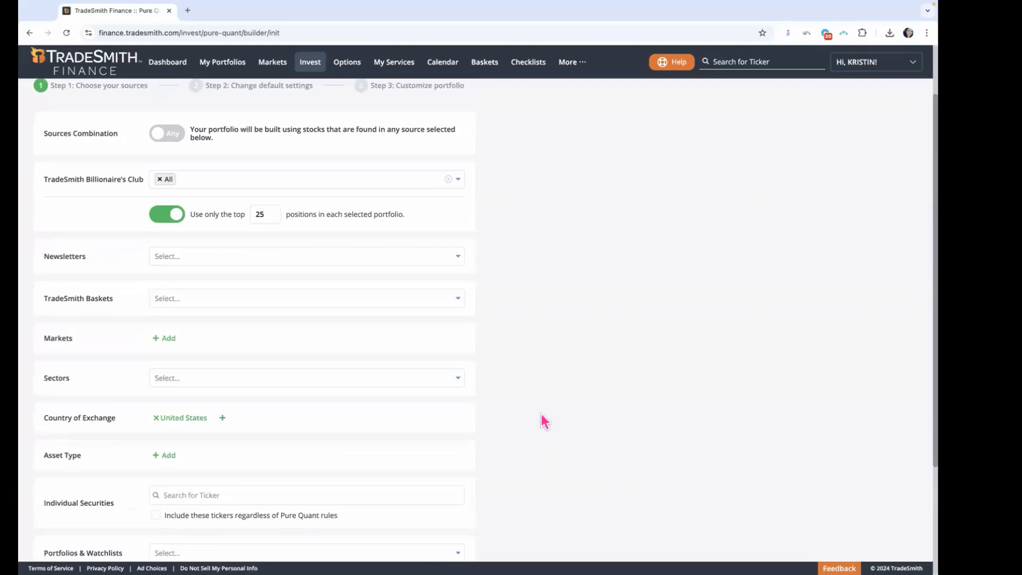
pyautogui.scroll(-3, 541, 415)
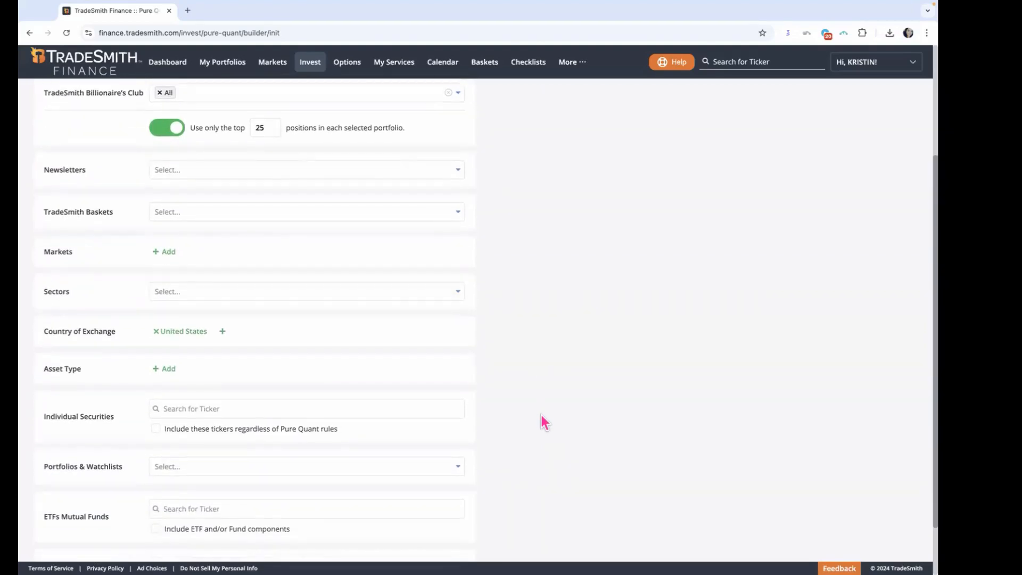
pyautogui.scroll(-2, 541, 415)
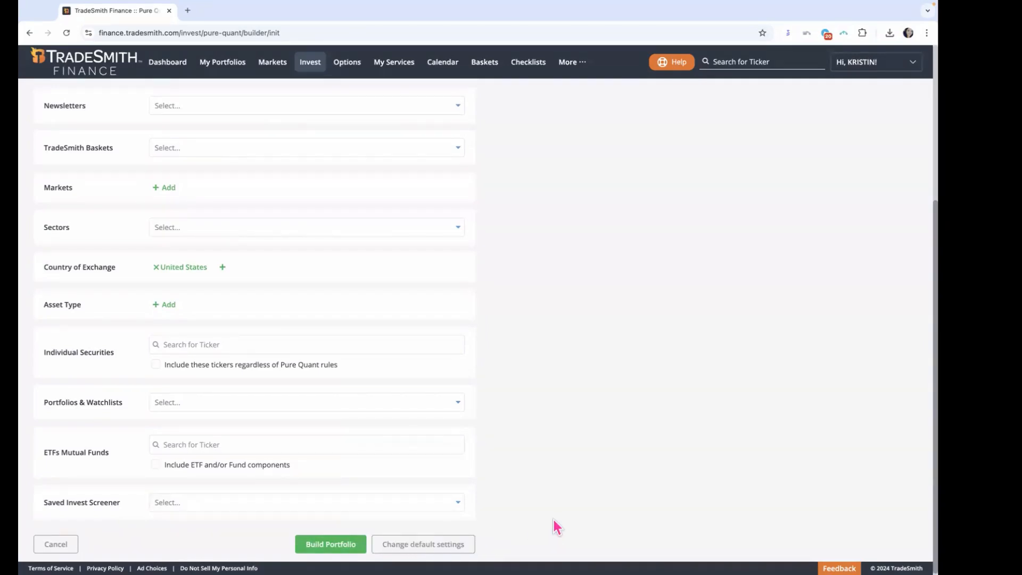
pyautogui.scroll(5, 553, 521)
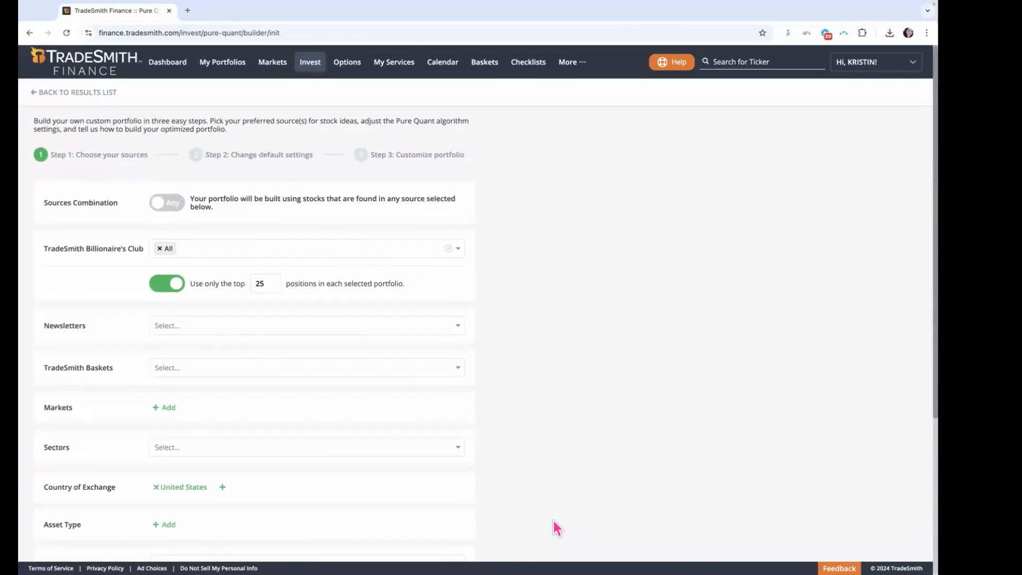
pyautogui.click(298, 155)
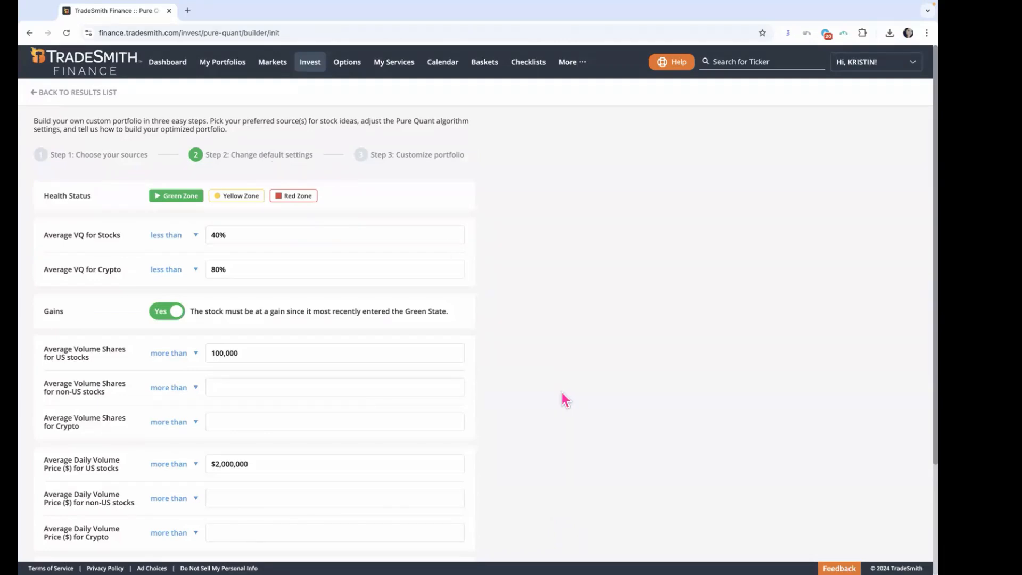
# Step: Look through the default settings from Health Status down to Market Capitalization
pyautogui.scroll(-3, 561, 394)
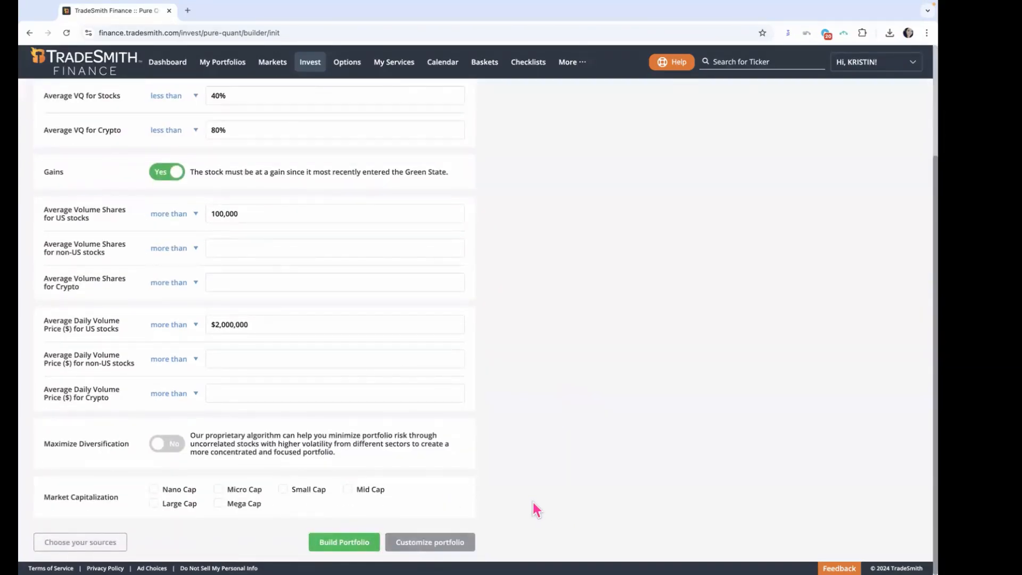
pyautogui.scroll(3, 534, 502)
pyautogui.scroll(1, 534, 495)
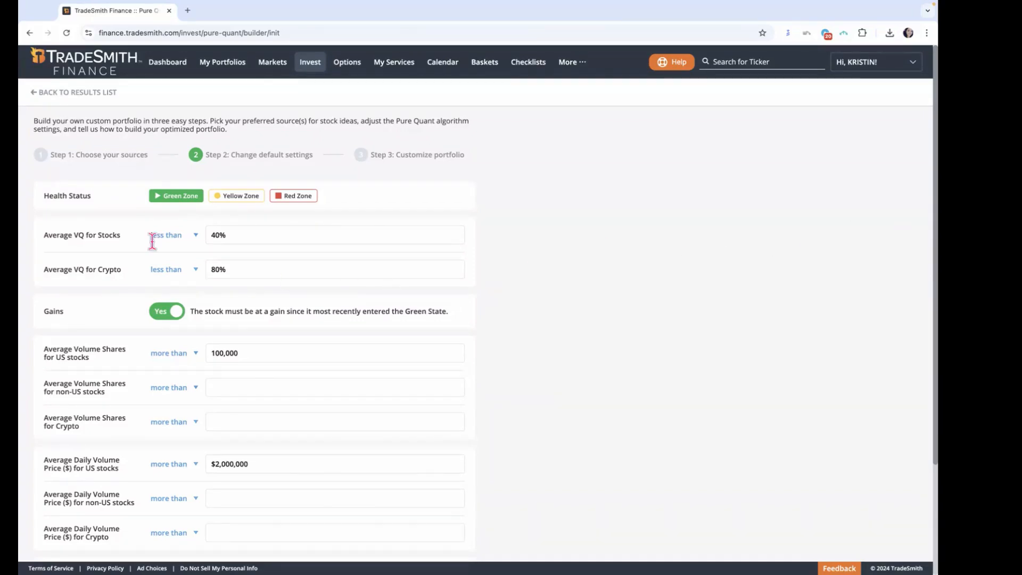
# Step: Examine the Health Status zones and the comparison options for Average VQ for Stocks, closing the options without a change
pyautogui.moveTo(41, 196); pyautogui.dragTo(91, 199)
pyautogui.click(246, 197)
pyautogui.click(294, 198)
pyautogui.moveTo(44, 235); pyautogui.dragTo(120, 239)
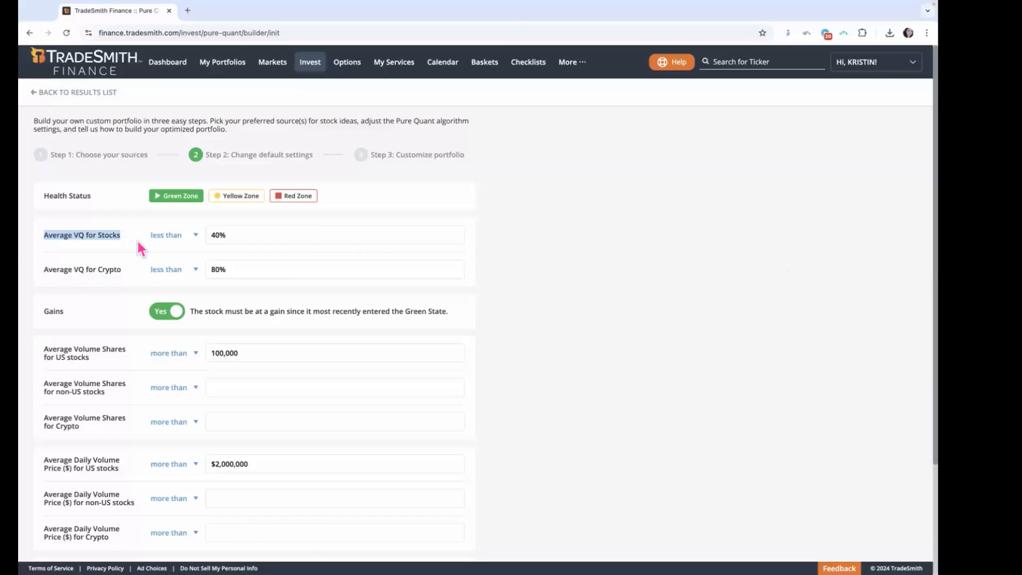
pyautogui.click(192, 242)
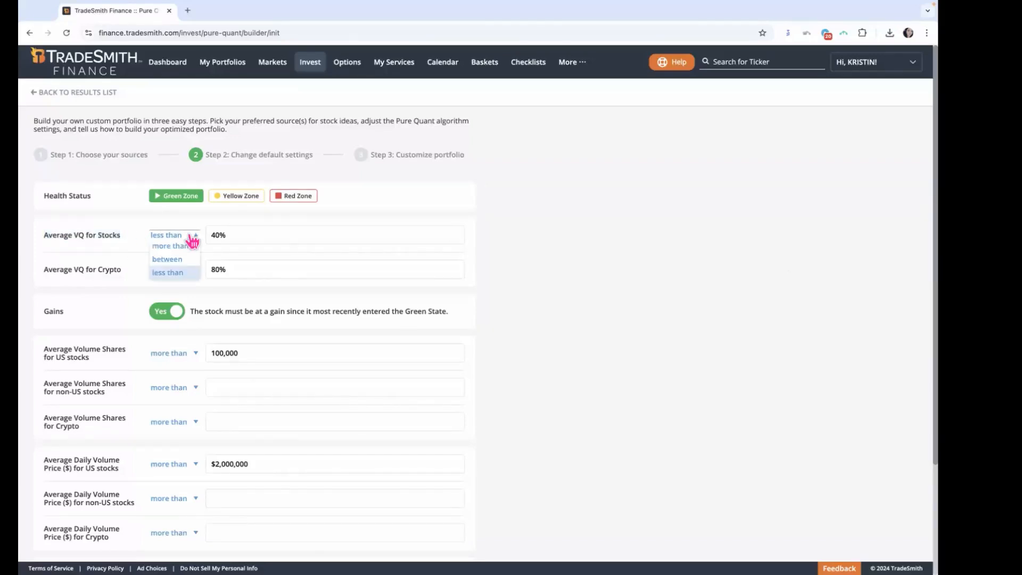
pyautogui.click(153, 225)
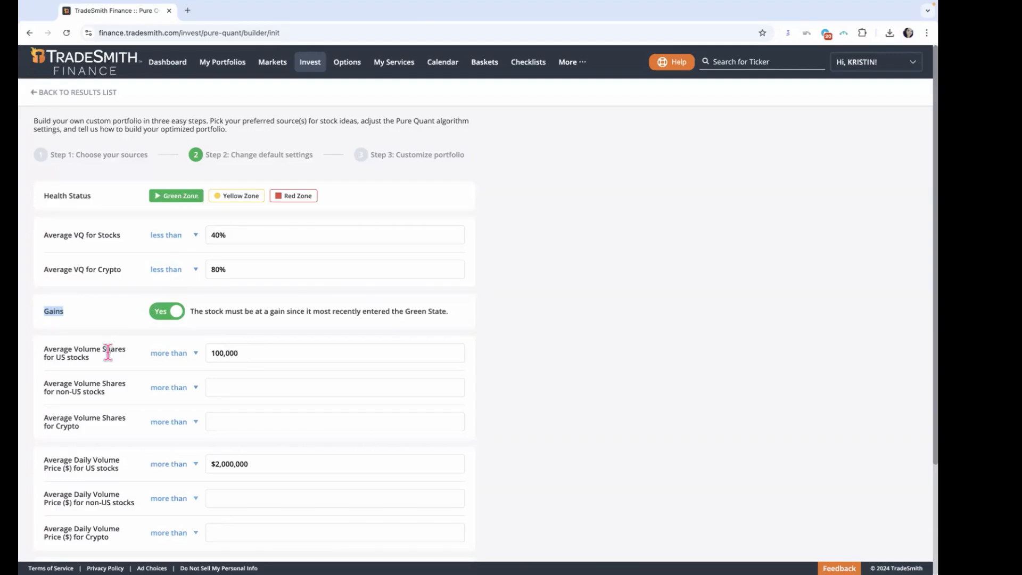
# Step: Review the volume filters and the Maximize Diversification setting, switching Maximize Diversification on and back off
pyautogui.scroll(-2, 107, 351)
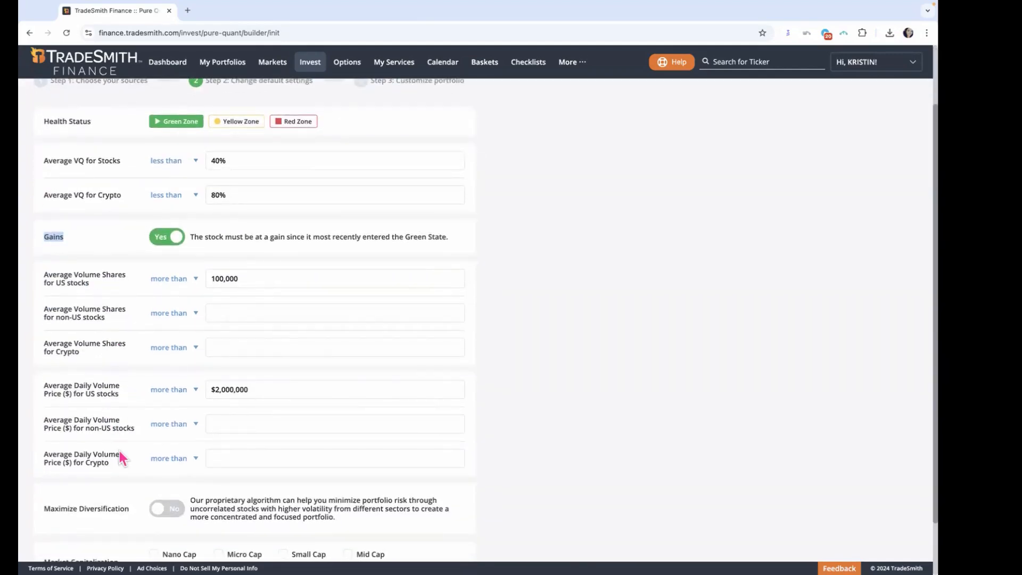
pyautogui.scroll(-1, 128, 452)
pyautogui.scroll(-1, 126, 446)
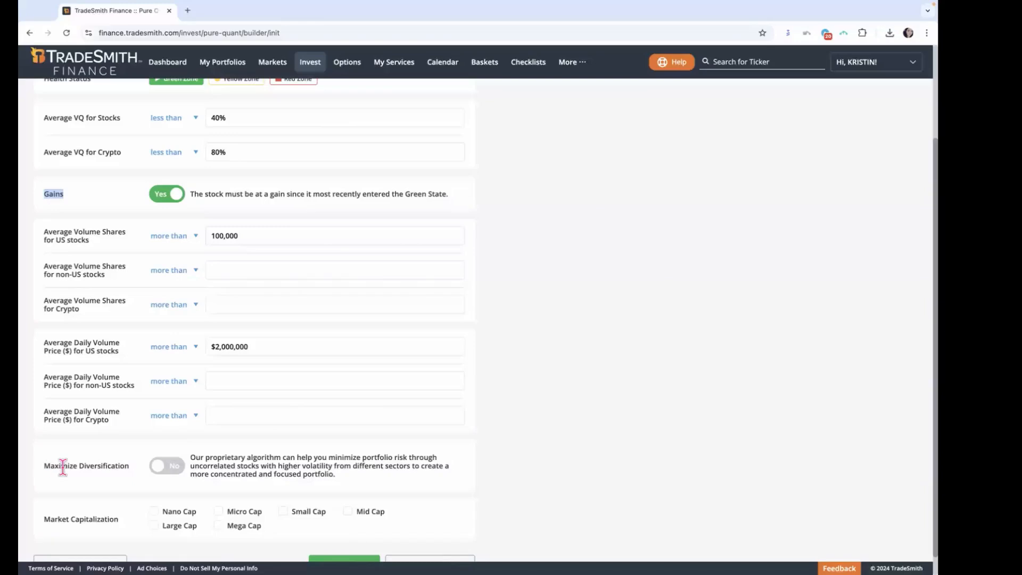
pyautogui.moveTo(44, 467); pyautogui.dragTo(128, 478)
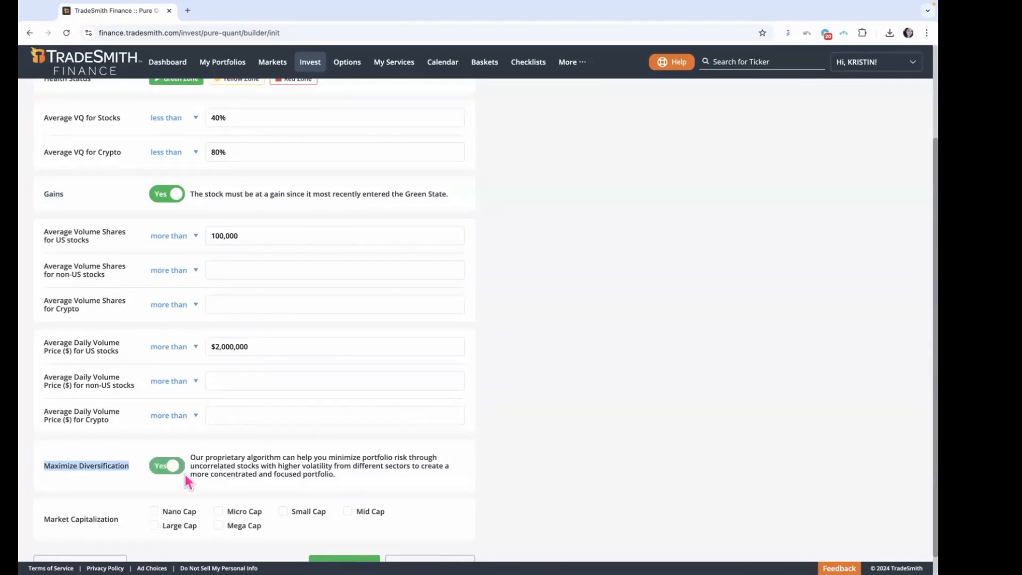
pyautogui.click(172, 467)
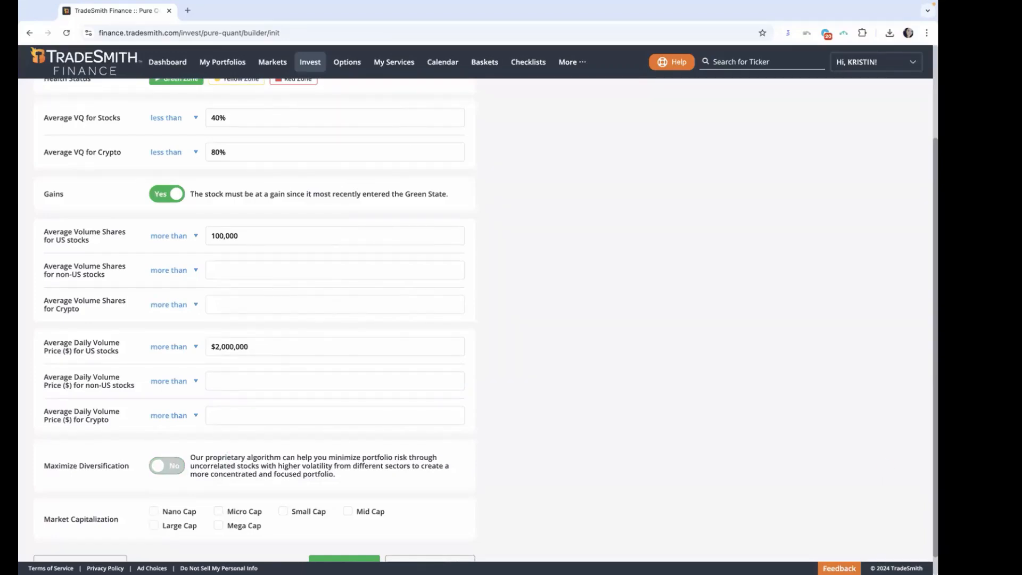
# Step: Examine the Market Capitalization options and the dollar ranges behind size categories such as Large Cap and Small Cap
pyautogui.scroll(-1, 630, 477)
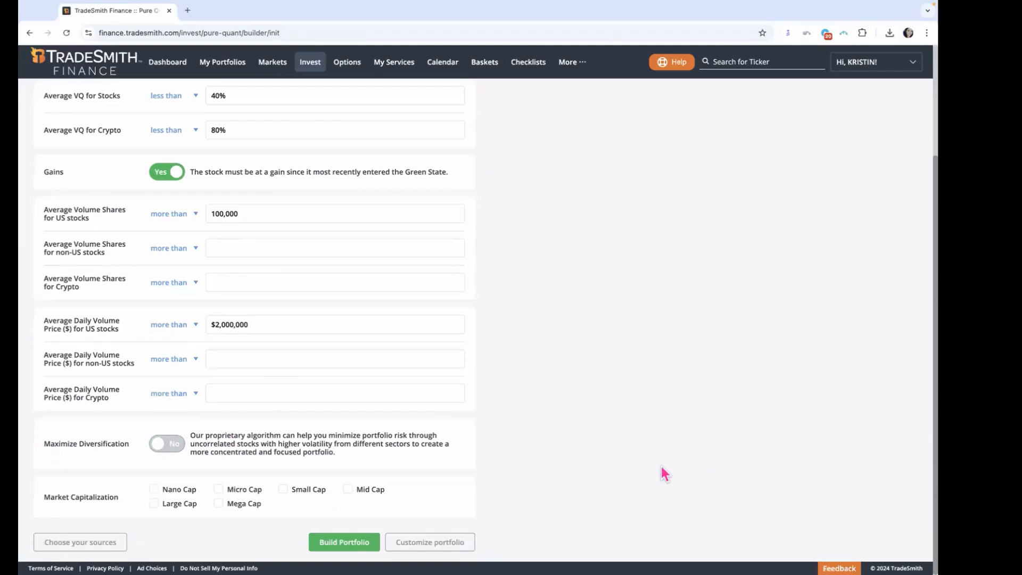
pyautogui.moveTo(49, 496); pyautogui.dragTo(120, 501)
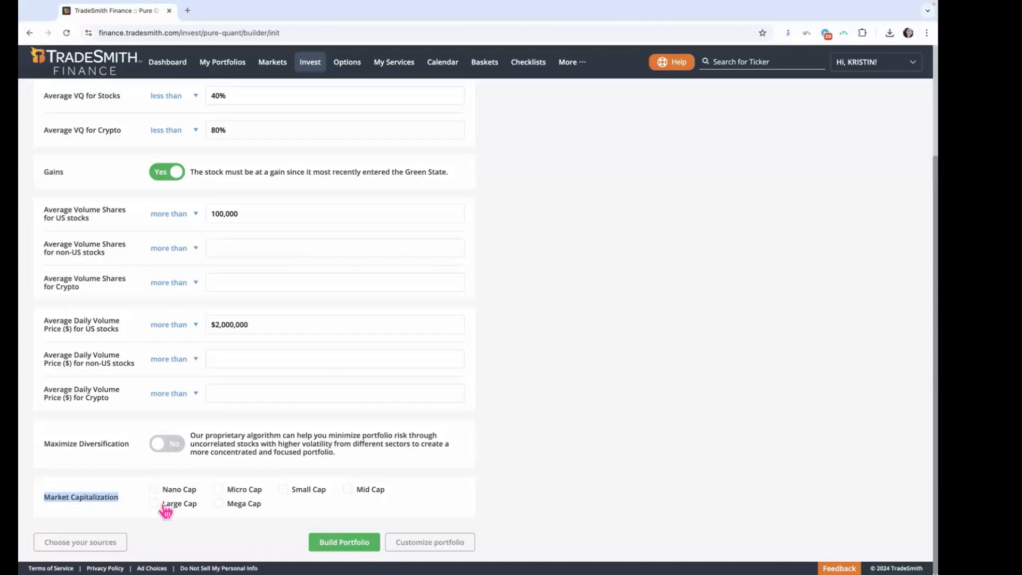
pyautogui.moveTo(179, 505)
pyautogui.moveTo(316, 496)
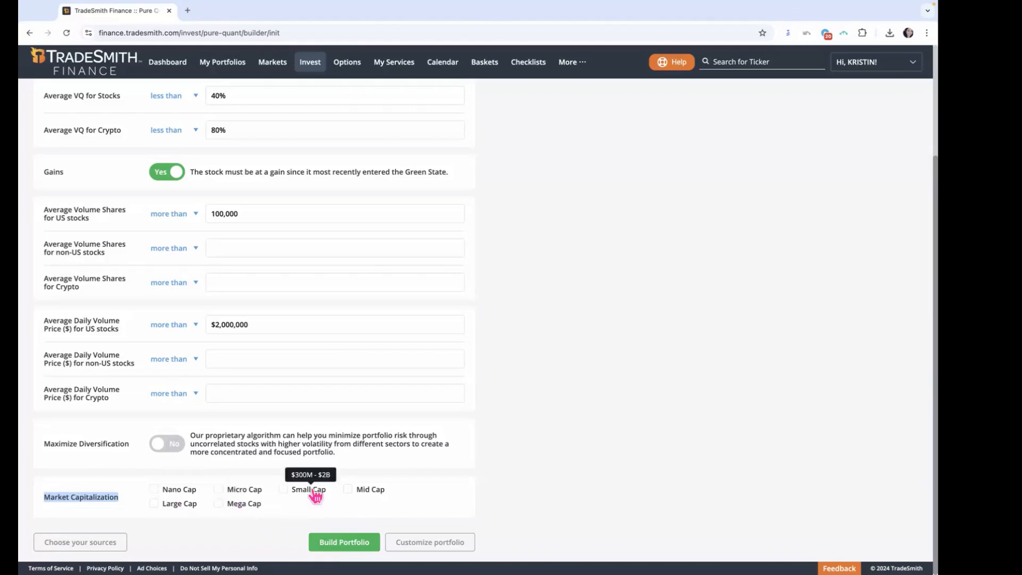
pyautogui.click(547, 489)
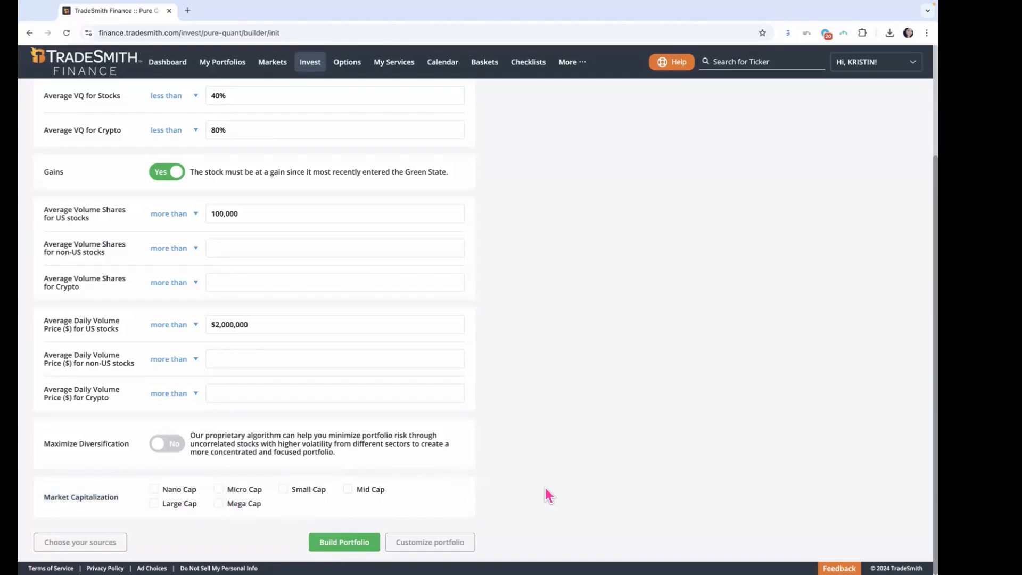
# Step: Return from the default settings to Step 1, Choose your sources
pyautogui.scroll(2, 549, 496)
pyautogui.scroll(1, 551, 495)
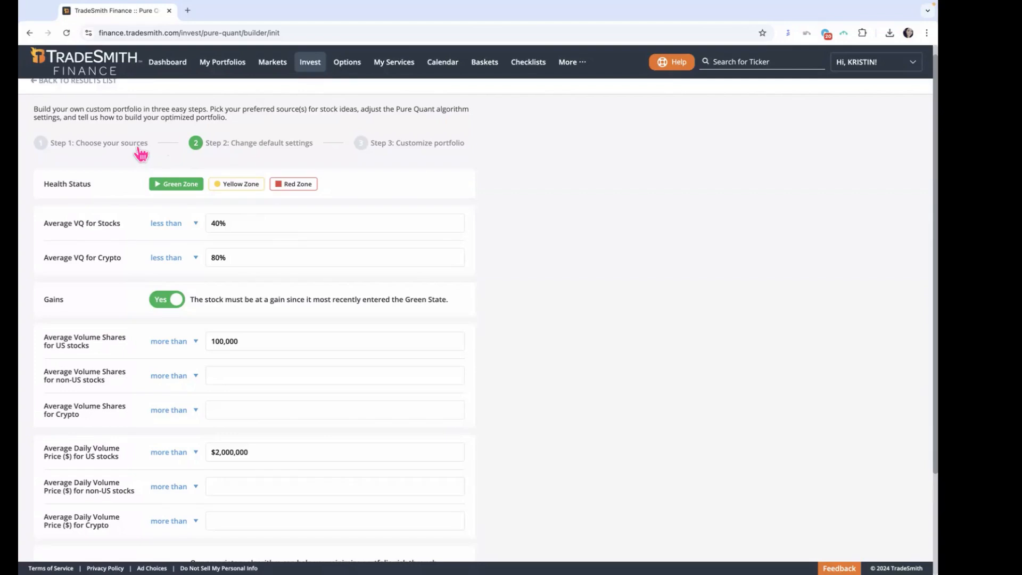
pyautogui.scroll(-1, 103, 125)
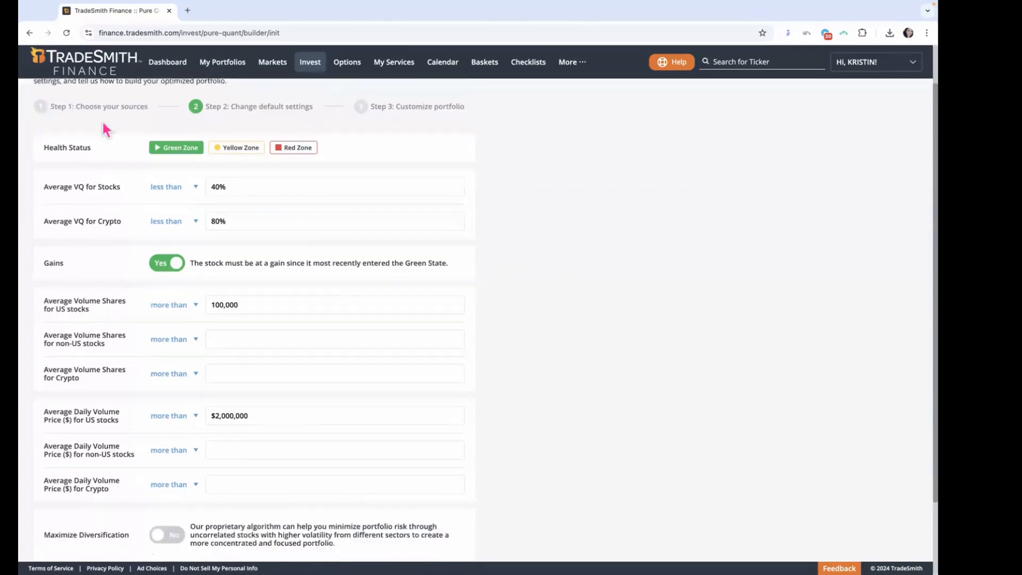
pyautogui.click(101, 105)
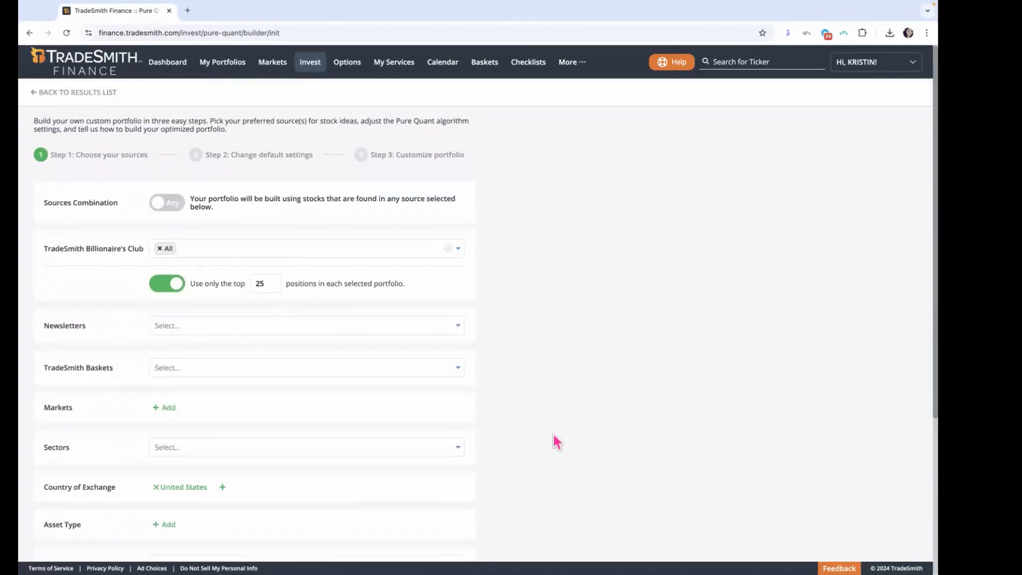
# Step: Check the selected sources once more and build the portfolio from them
pyautogui.scroll(-2, 556, 442)
pyautogui.scroll(1, 454, 342)
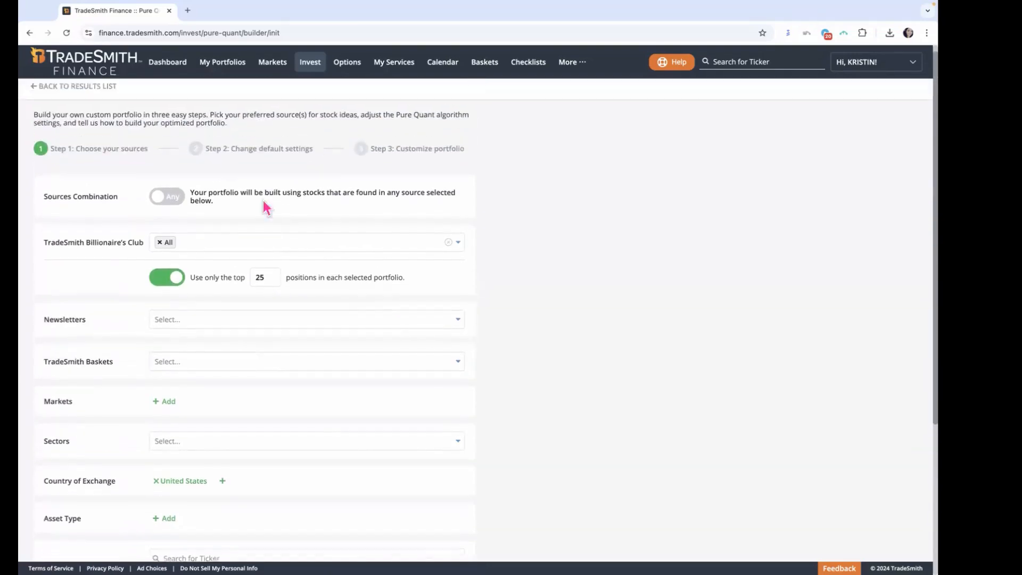
pyautogui.scroll(1, 261, 197)
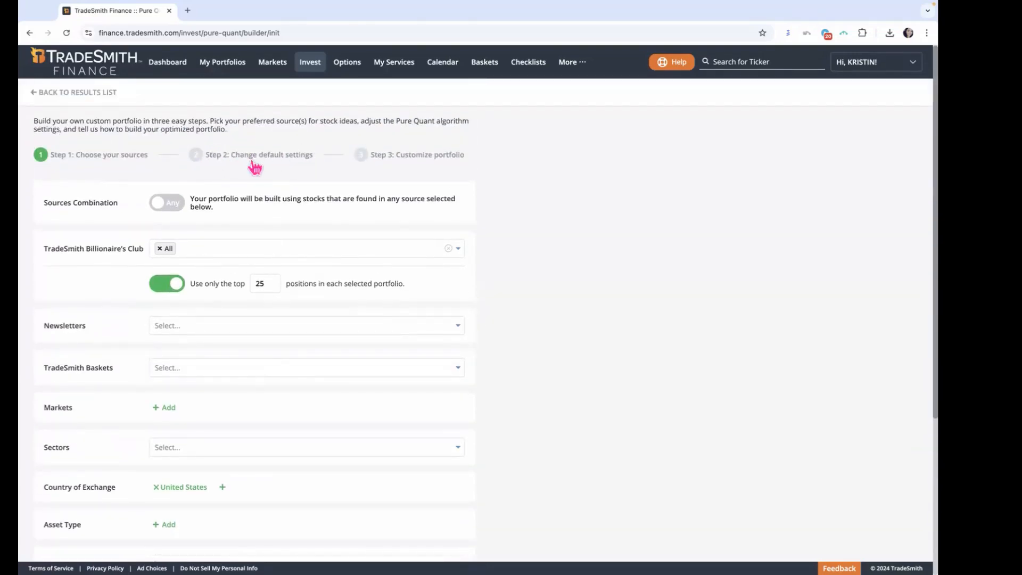
pyautogui.scroll(-2, 527, 330)
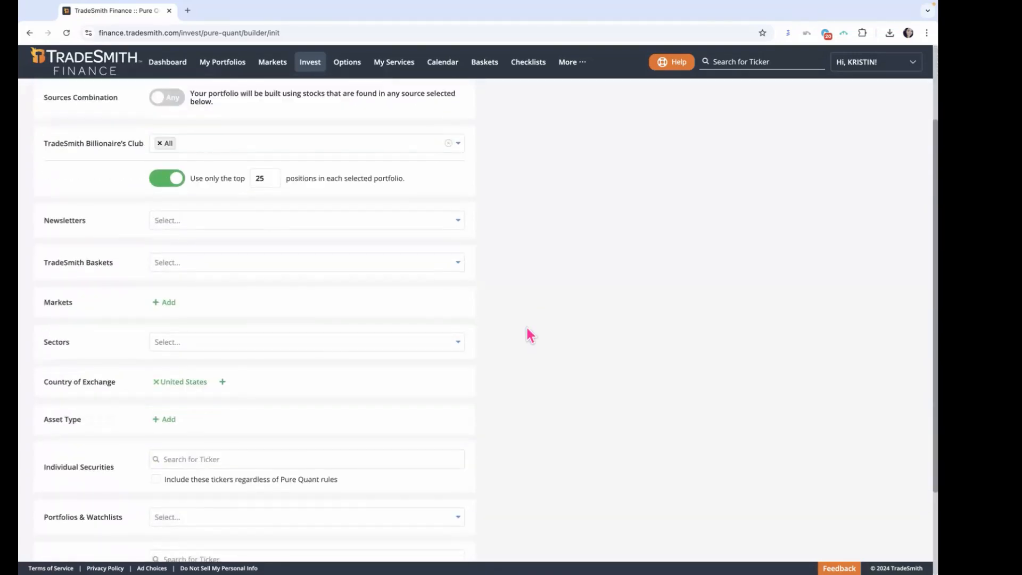
pyautogui.scroll(-2, 527, 330)
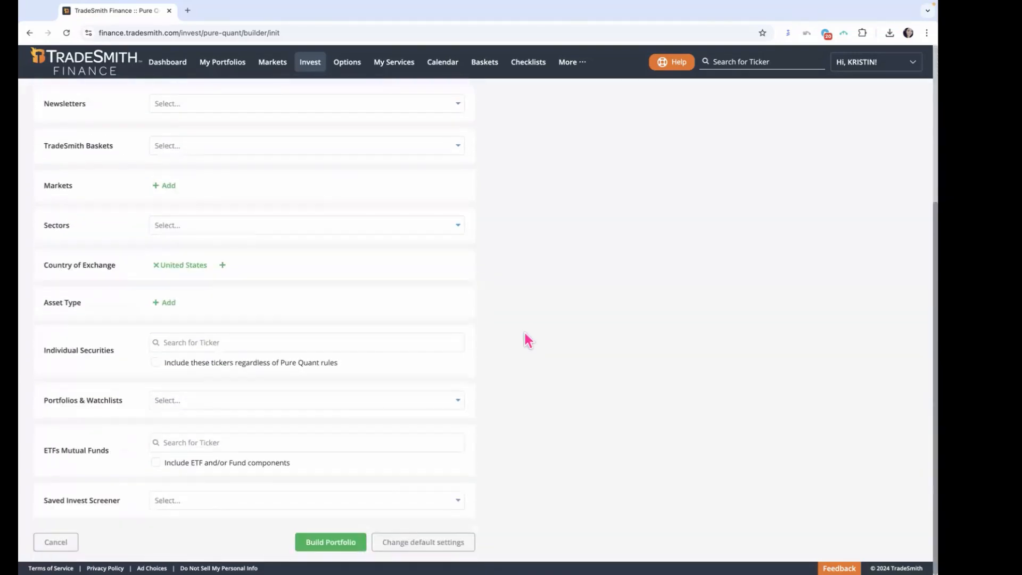
pyautogui.click(335, 548)
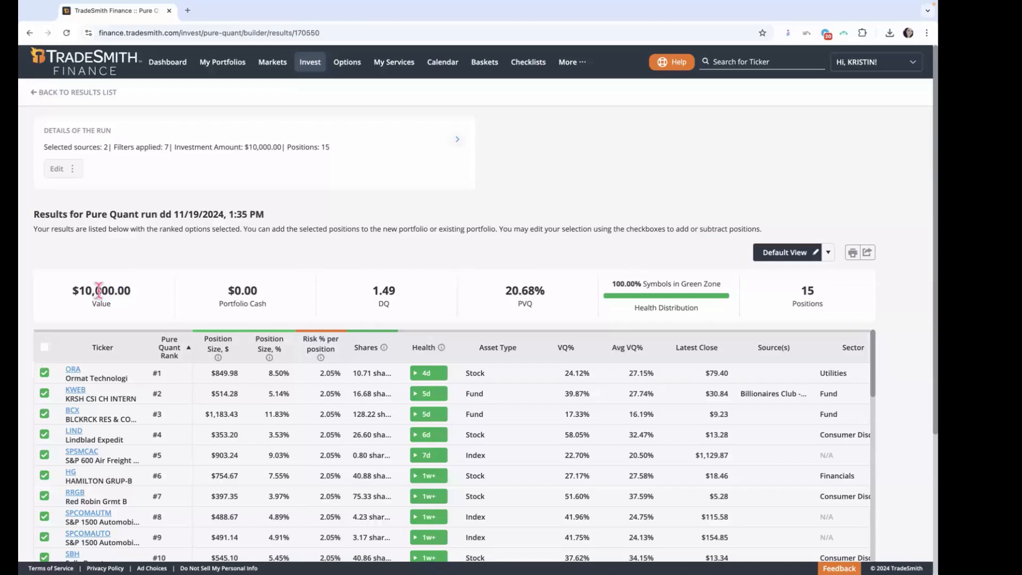
# Step: Set the run's investment amount to 100,000 USD, keep 15 positions, and update the results
pyautogui.moveTo(98, 290); pyautogui.dragTo(136, 293)
pyautogui.click(72, 170)
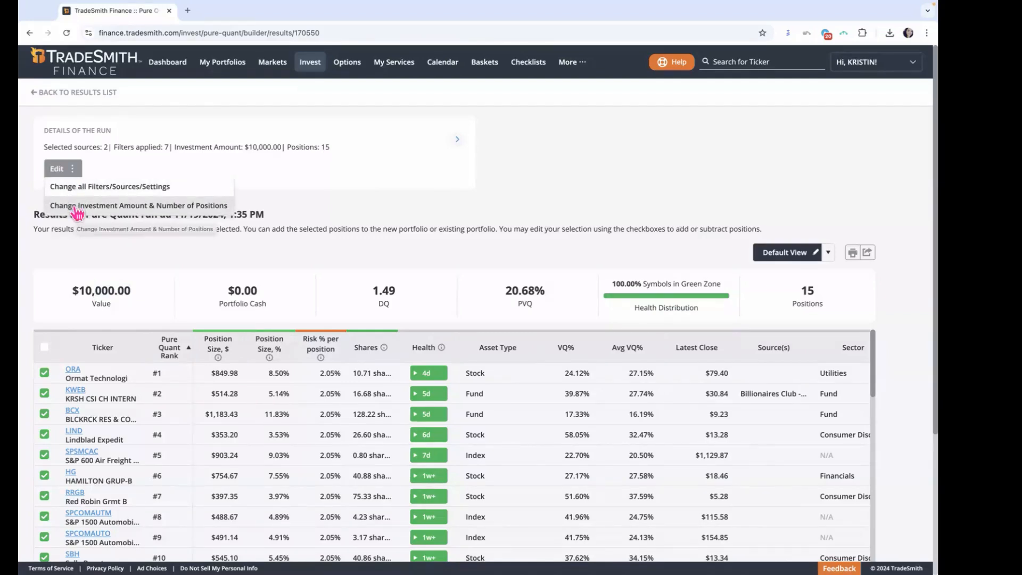
pyautogui.click(107, 205)
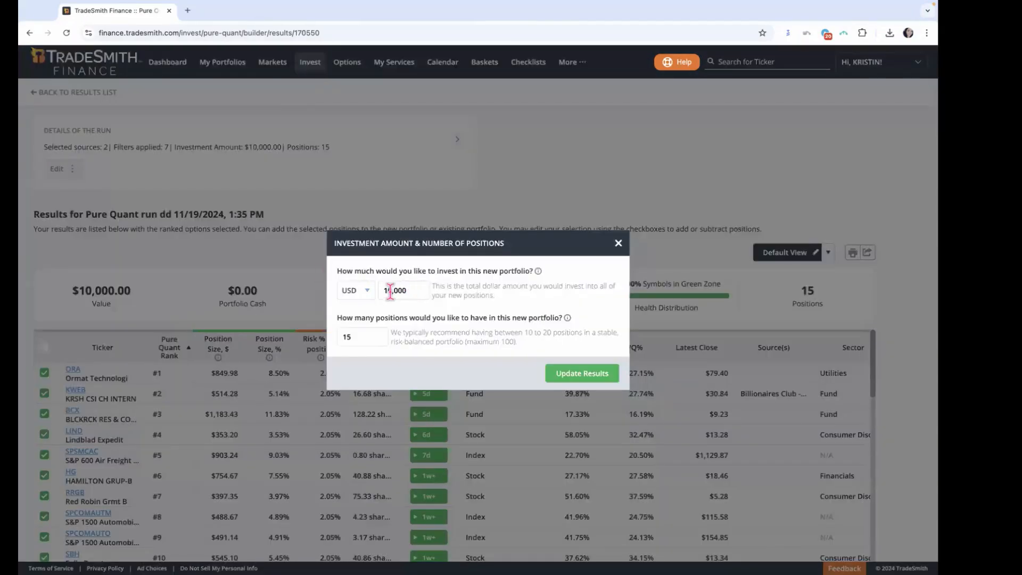
pyautogui.click(390, 293)
pyautogui.write('0')
pyautogui.moveTo(413, 291); pyautogui.dragTo(380, 296)
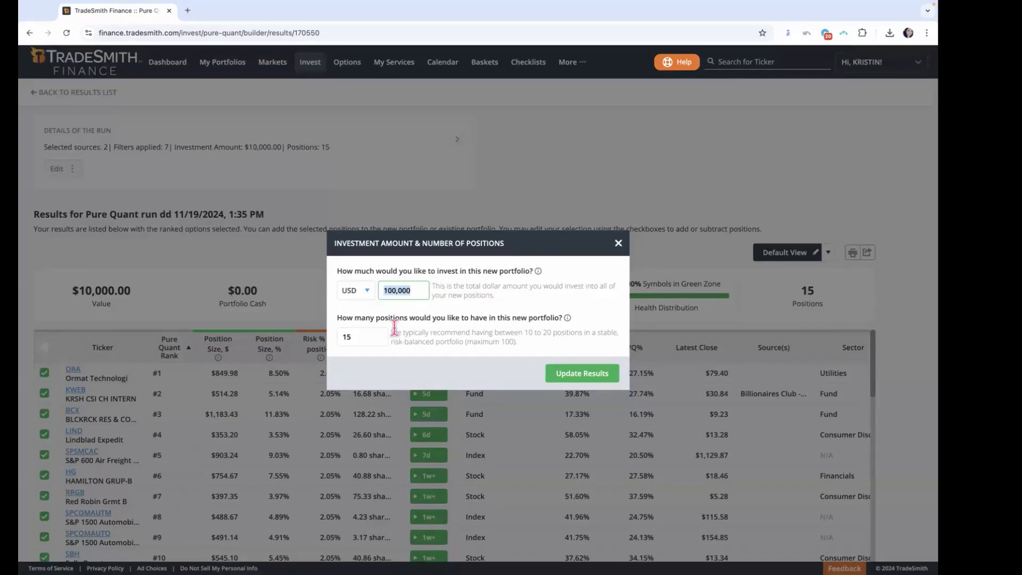
pyautogui.click(374, 333)
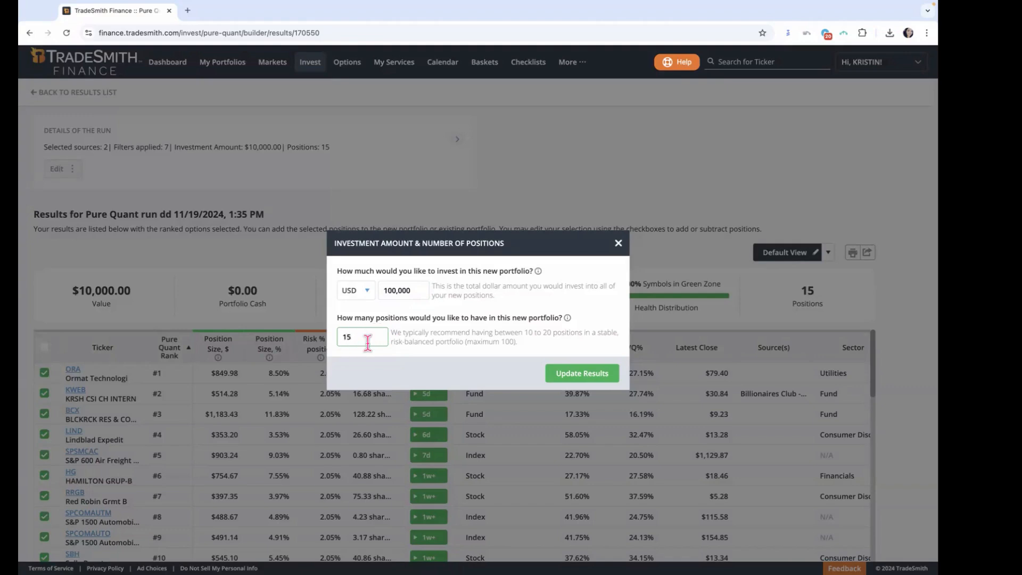
pyautogui.click(583, 375)
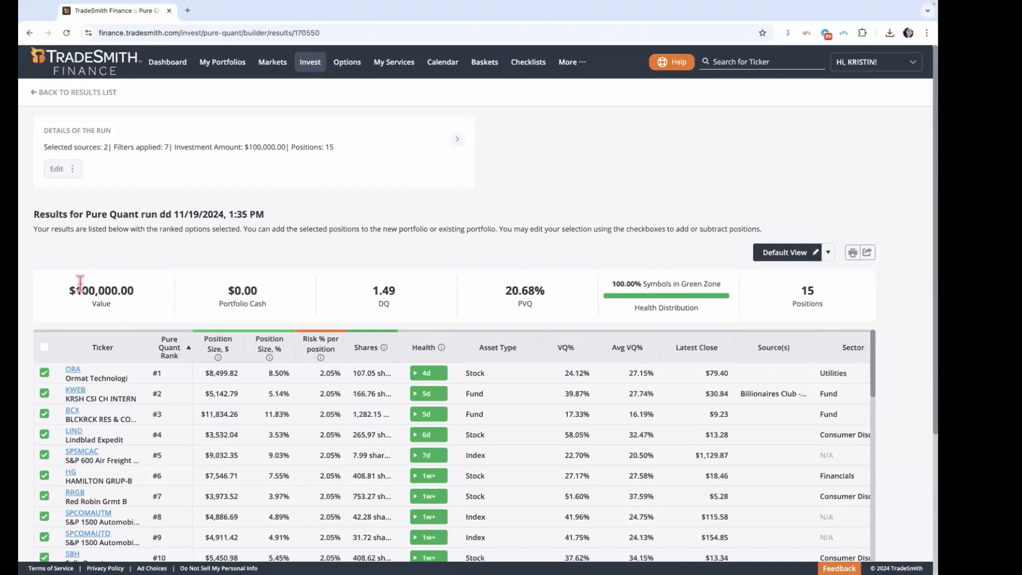
# Step: Examine the summary figures of the run: Value, DQ, PVQ, Health Distribution and Positions
pyautogui.moveTo(77, 290); pyautogui.dragTo(148, 299)
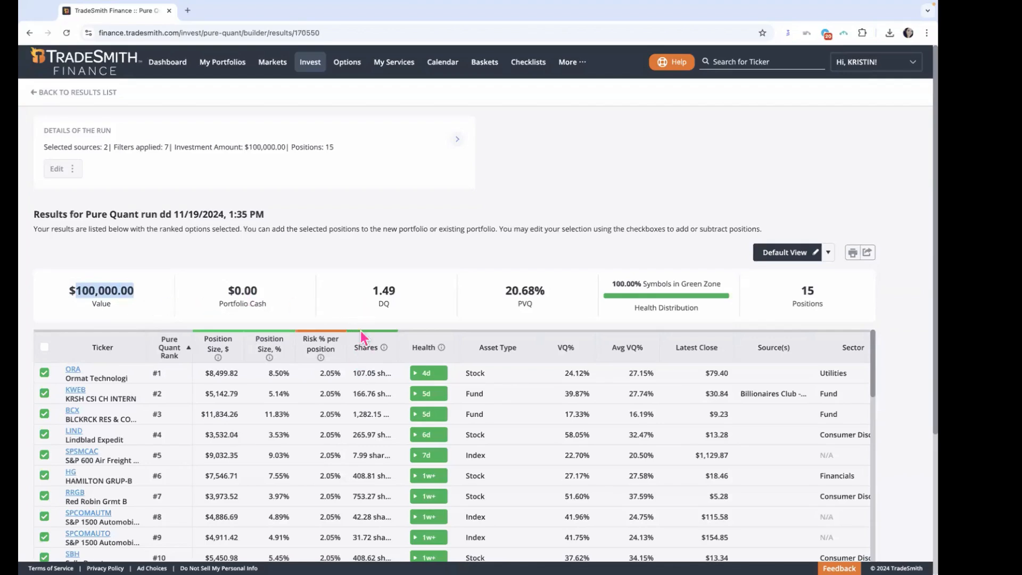
pyautogui.moveTo(365, 297); pyautogui.dragTo(388, 290)
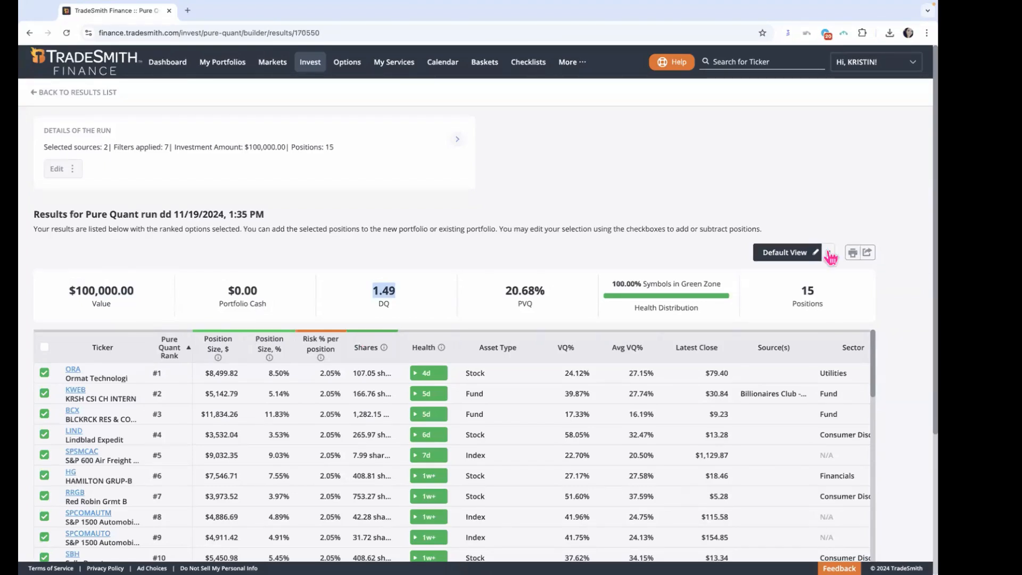
pyautogui.click(514, 301)
pyautogui.moveTo(503, 293); pyautogui.dragTo(534, 292)
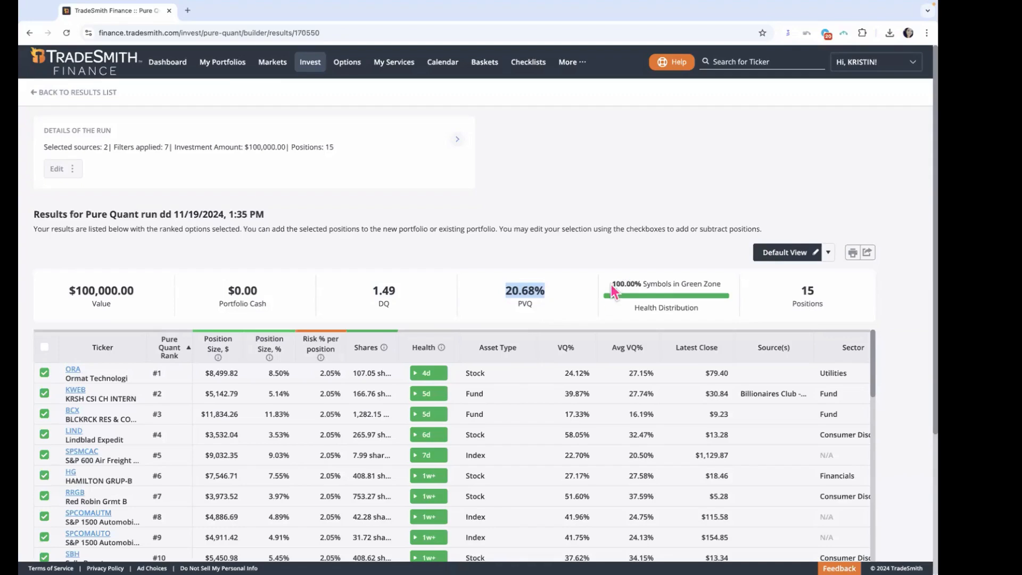
pyautogui.moveTo(612, 284)
pyautogui.mouseDown()
pyautogui.moveTo(726, 282)
pyautogui.moveTo(705, 283)
pyautogui.mouseUp()
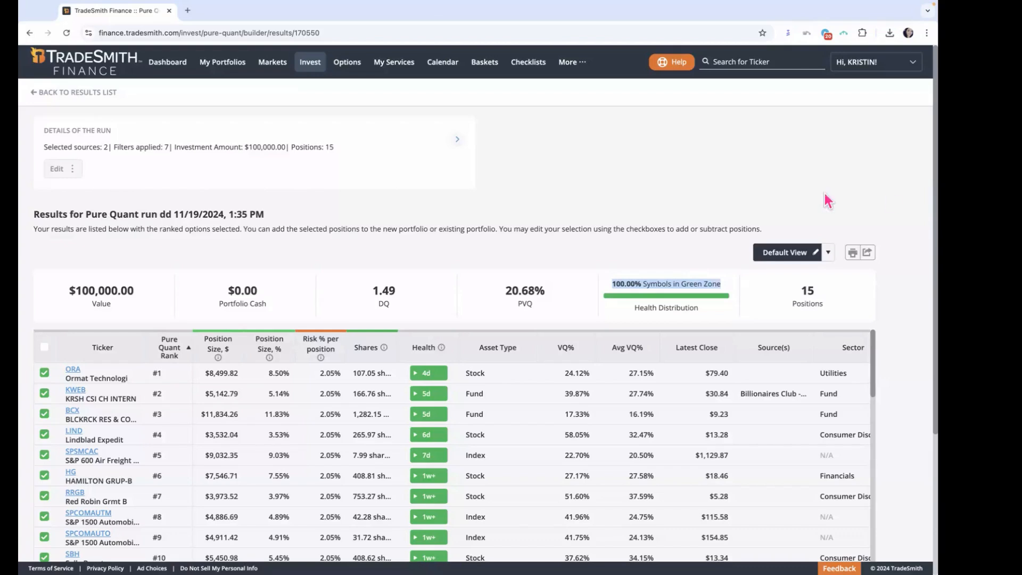
pyautogui.doubleClick(808, 290)
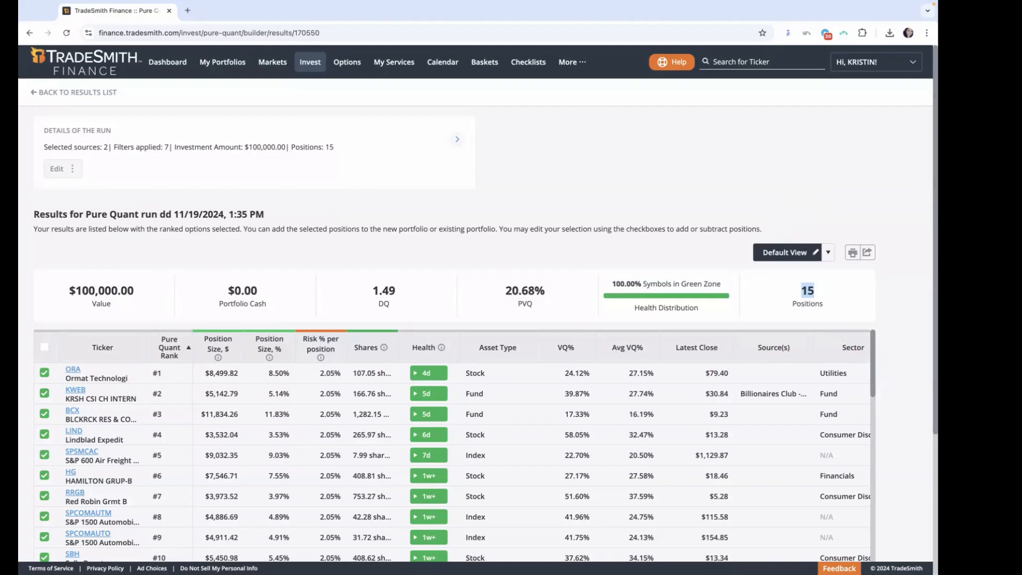
# Step: Look through the ranked list of selected positions, including the Pure Quant Rank and Health columns
pyautogui.scroll(-1, 913, 290)
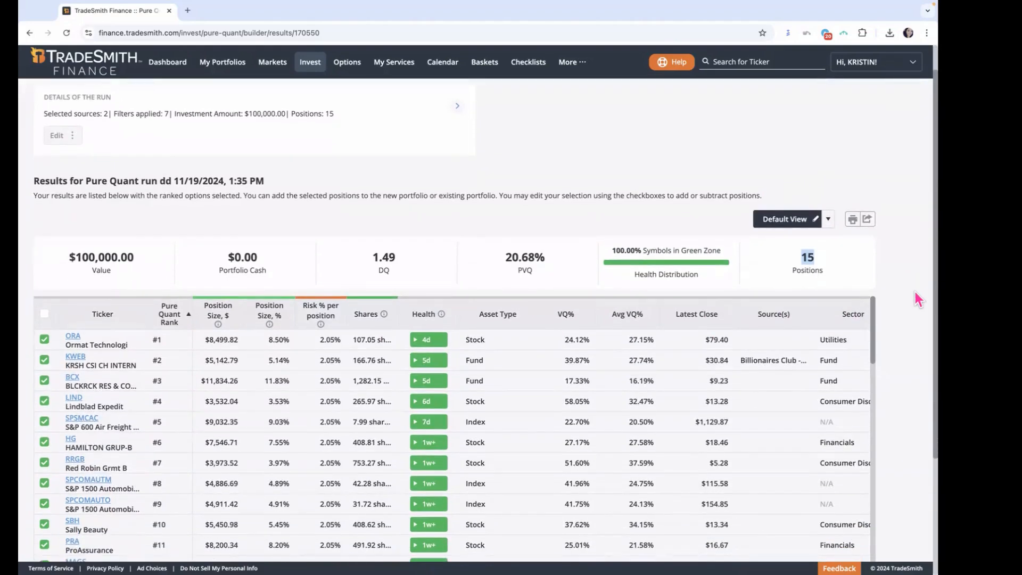
pyautogui.scroll(-3, 915, 291)
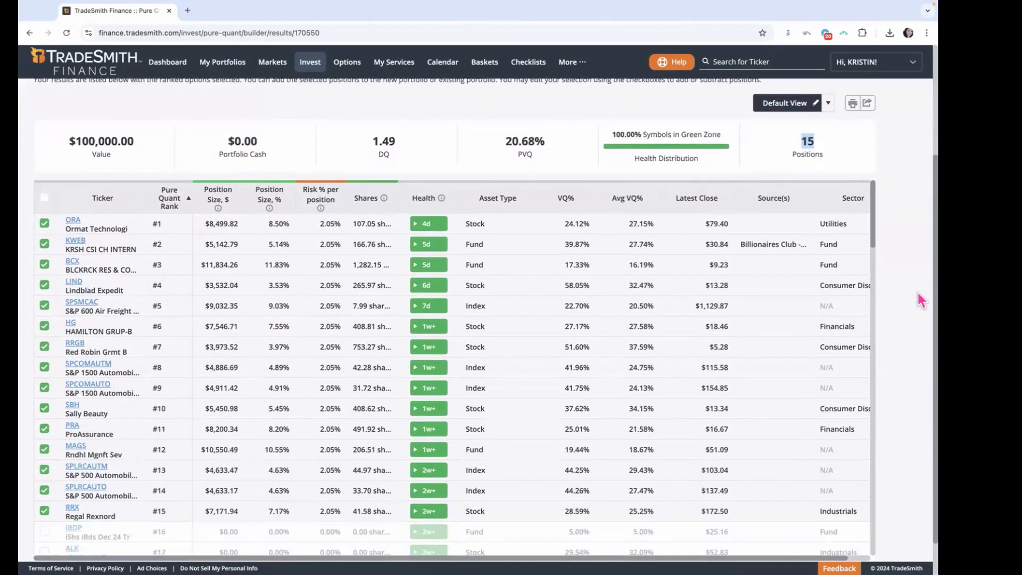
pyautogui.scroll(-1, 918, 292)
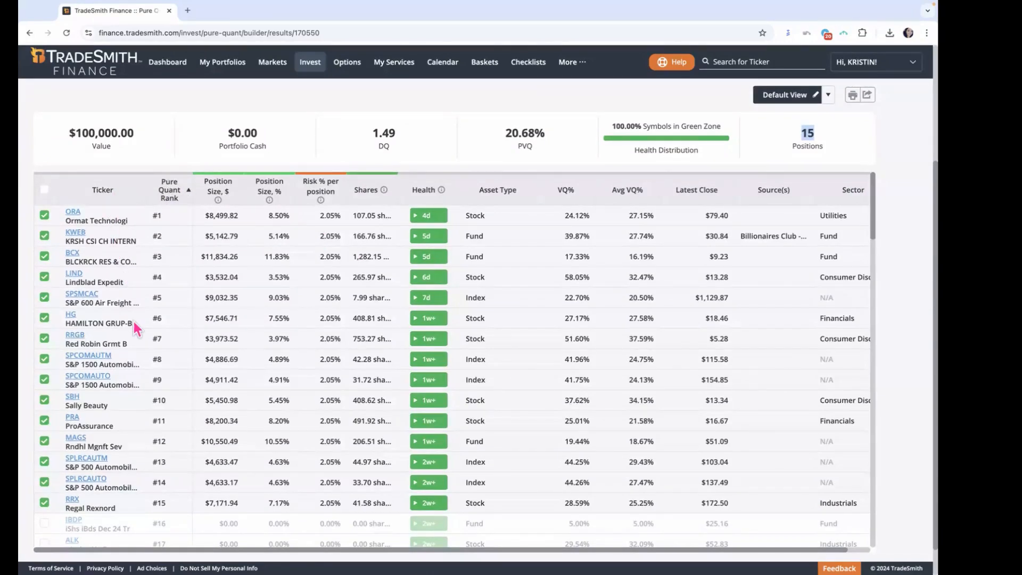
pyautogui.scroll(-1, 140, 407)
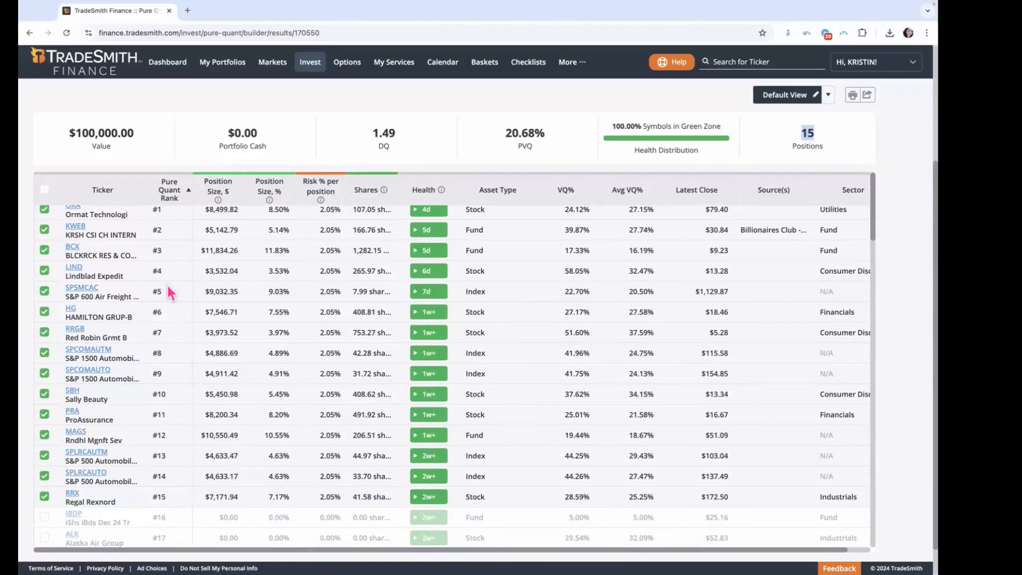
pyautogui.scroll(1, 167, 285)
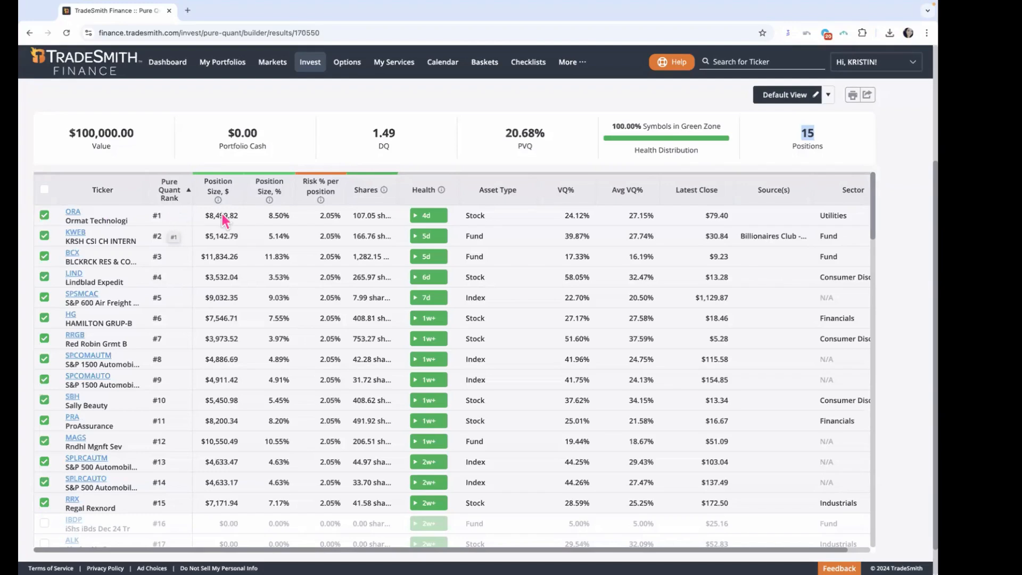
pyautogui.moveTo(437, 219)
# Step: Compare the portfolio value with the position size, risk percentage and share count of the ORA position
pyautogui.moveTo(82, 133); pyautogui.dragTo(132, 134)
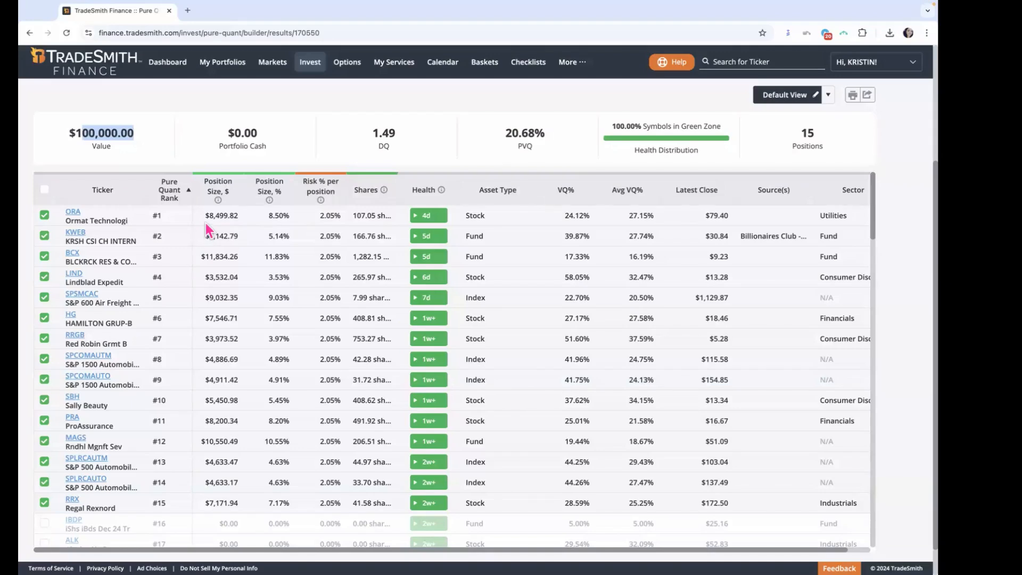
pyautogui.moveTo(208, 216); pyautogui.dragTo(241, 226)
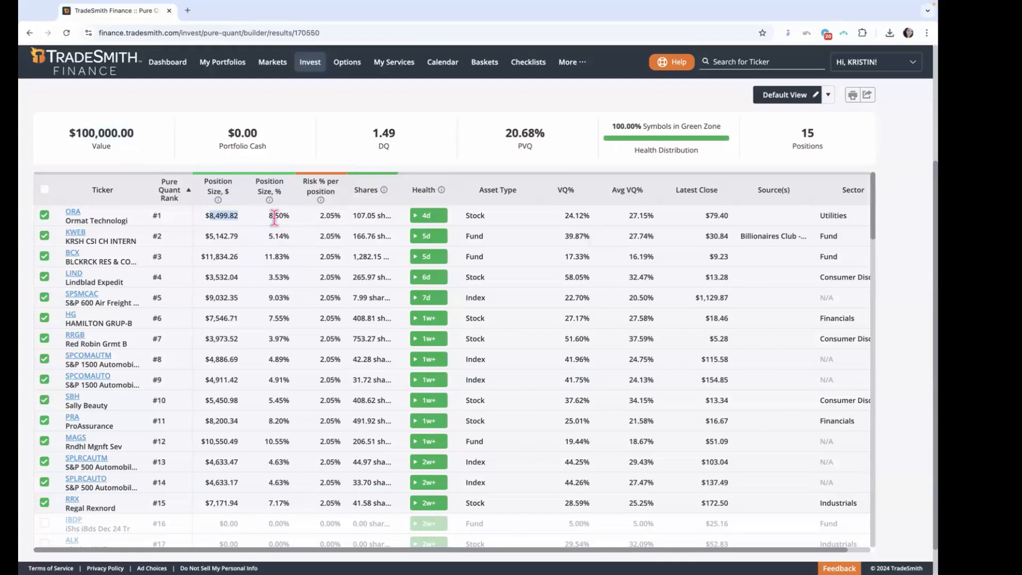
pyautogui.moveTo(320, 215); pyautogui.dragTo(338, 215)
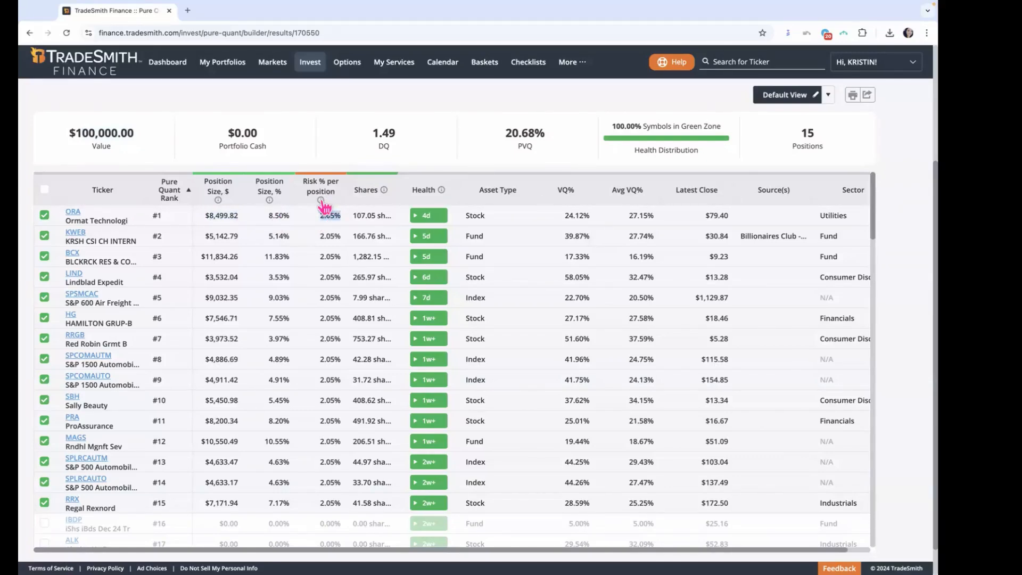
pyautogui.moveTo(322, 202)
pyautogui.moveTo(353, 215); pyautogui.dragTo(388, 215)
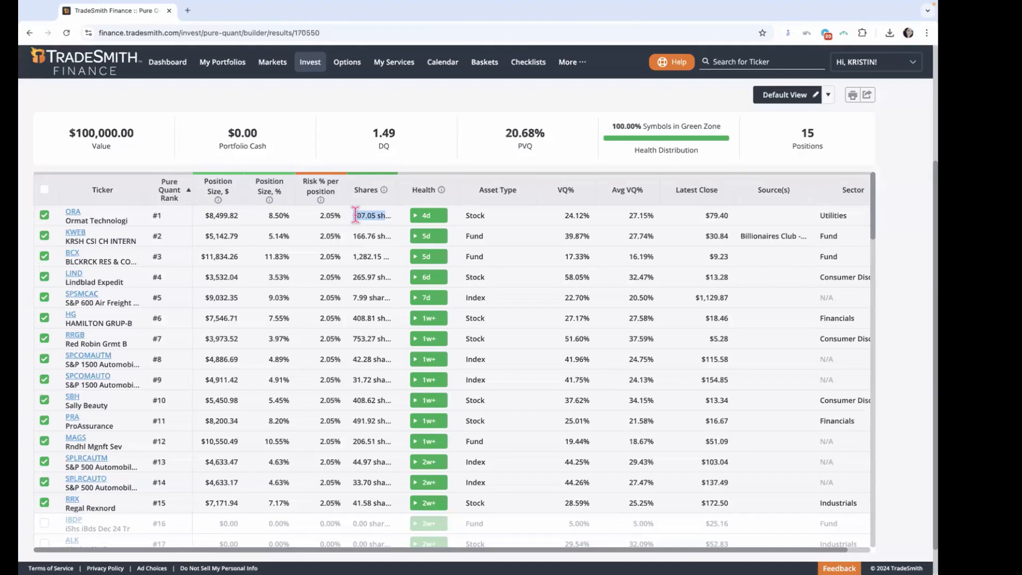
# Step: Examine the dollar position size of ORA, the other selected positions, and the options for saving or exporting the results
pyautogui.click(221, 215)
pyautogui.tripleClick(221, 216)
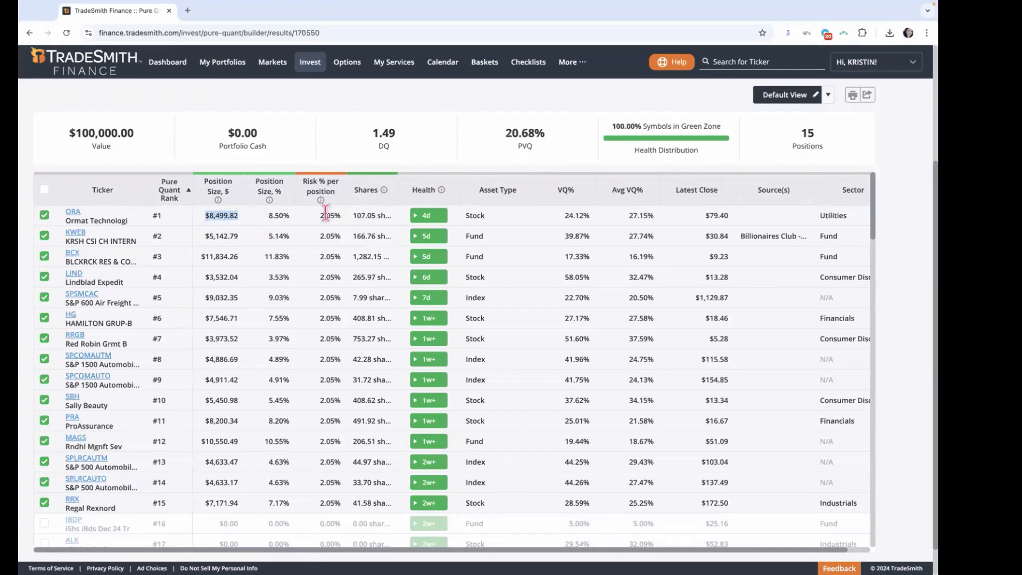
pyautogui.moveTo(434, 215)
pyautogui.scroll(-1, 81, 275)
pyautogui.scroll(-2, 80, 276)
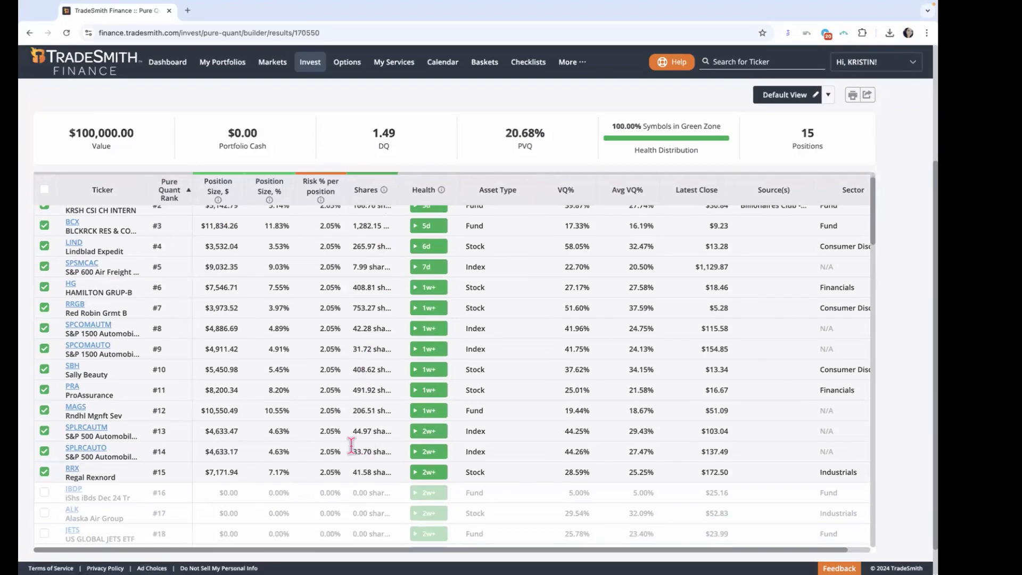
pyautogui.scroll(1, 420, 395)
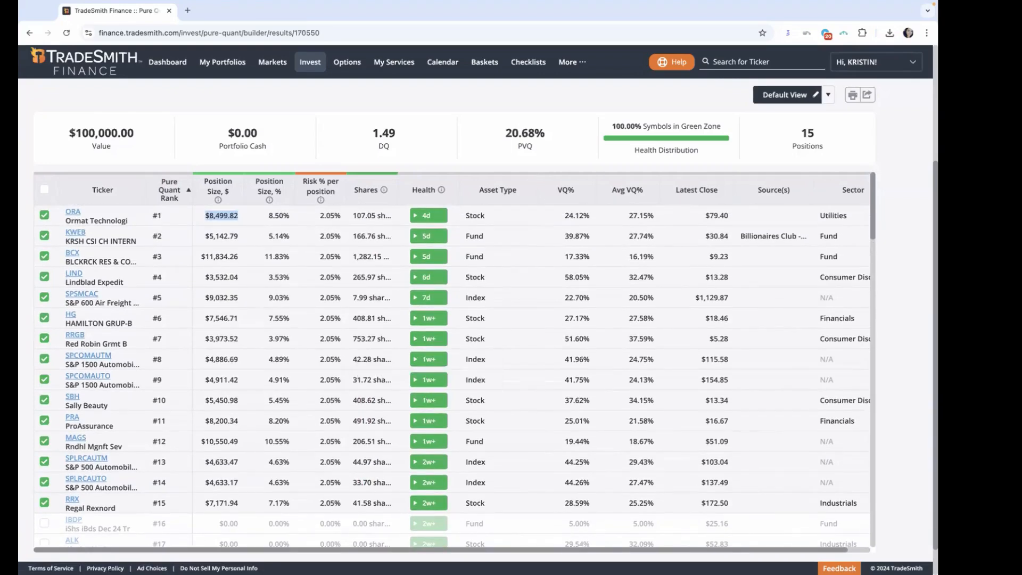
pyautogui.scroll(-1, 925, 410)
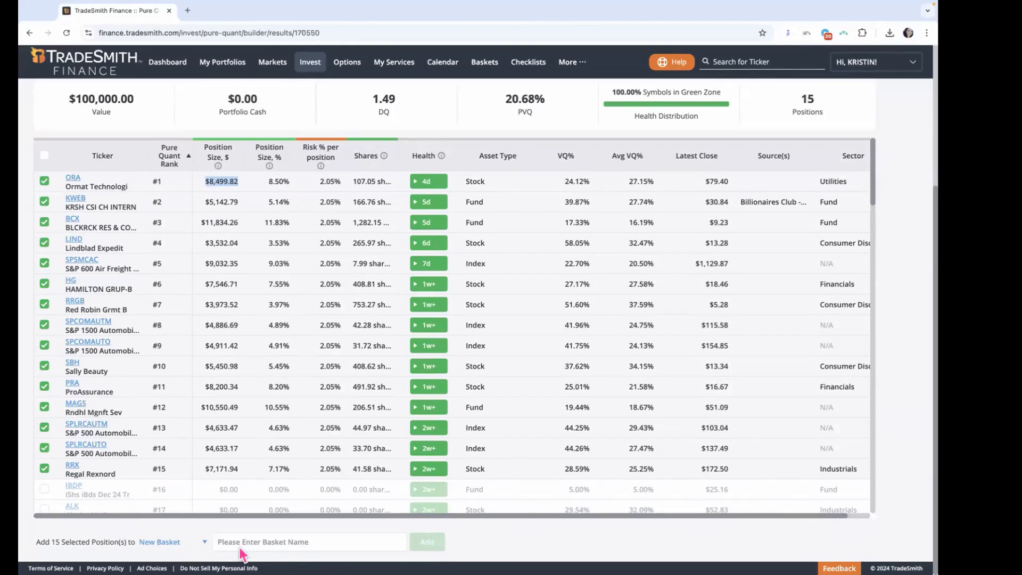
pyautogui.scroll(5, 839, 250)
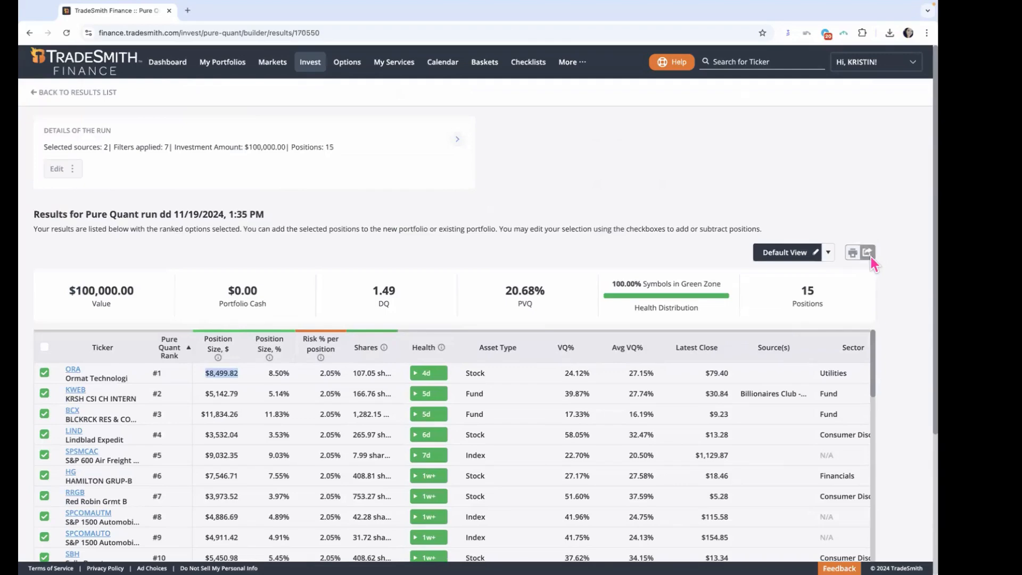
# Step: Add the 15 selected positions to a new portfolio named Pure Quant 7777
pyautogui.scroll(-5, 874, 337)
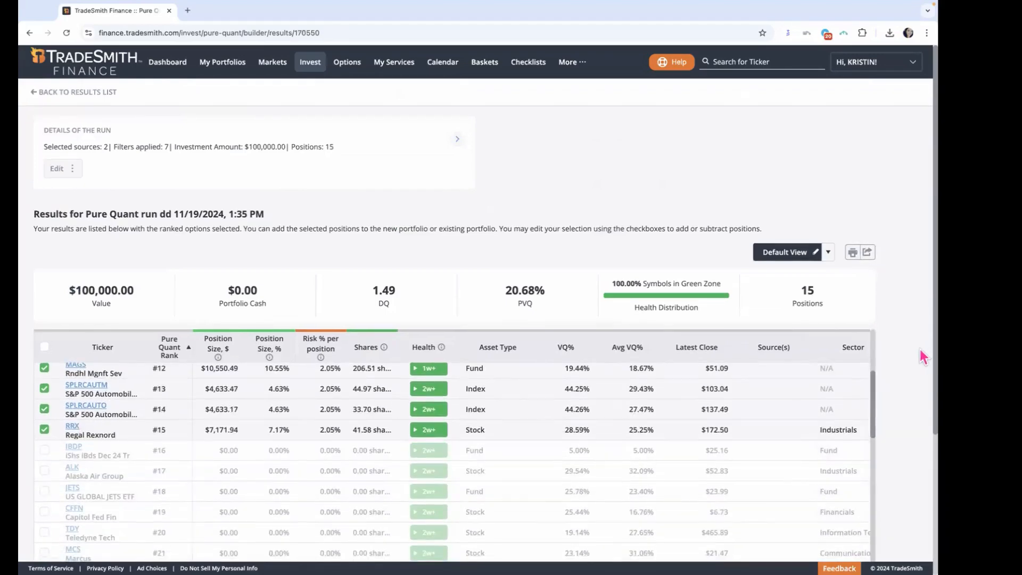
pyautogui.scroll(-3, 920, 352)
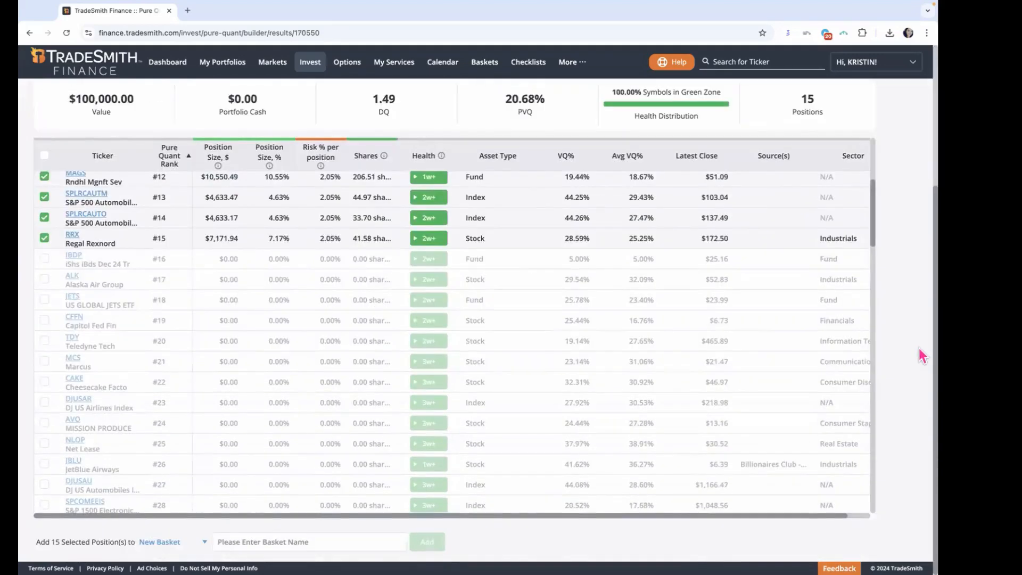
pyautogui.click(189, 542)
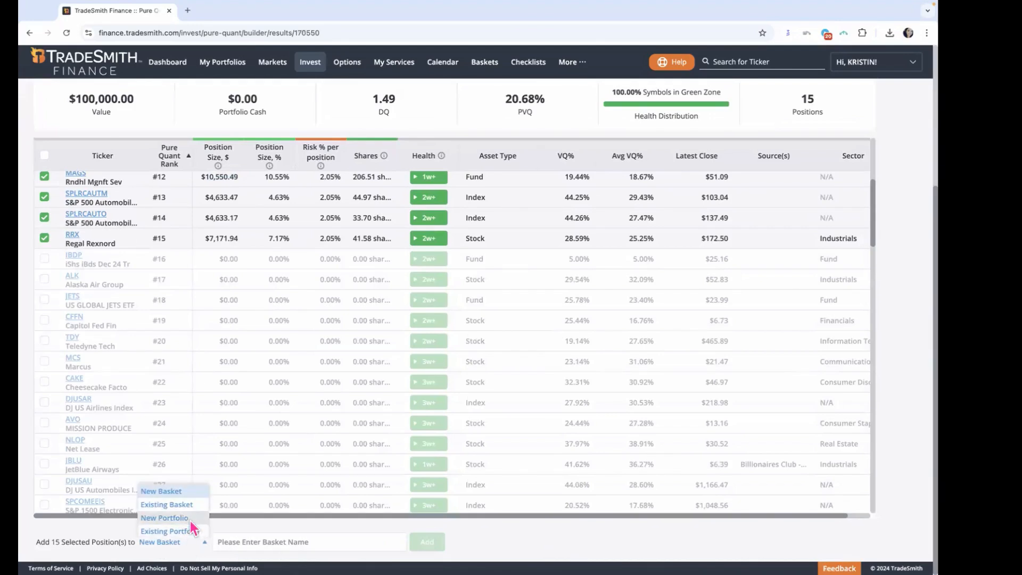
pyautogui.click(190, 519)
pyautogui.click(253, 538)
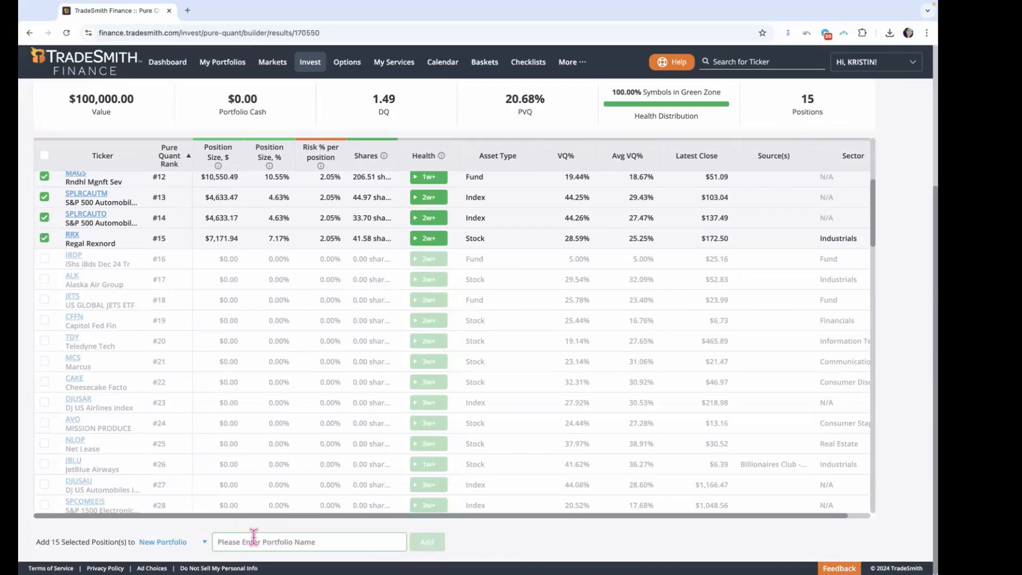
pyautogui.write('Pure')
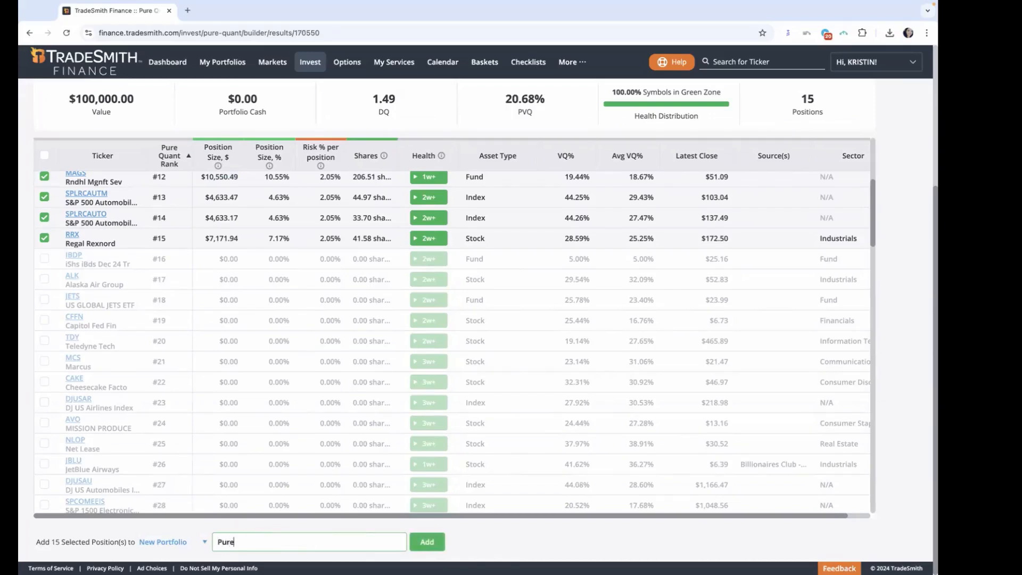
pyautogui.write(' Quant 7777')
pyautogui.click(203, 543)
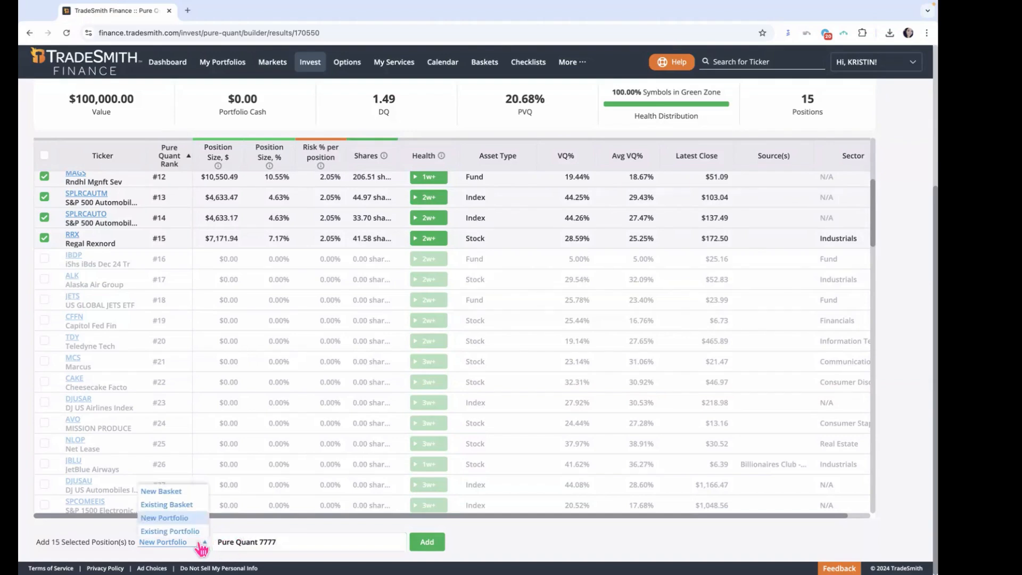
pyautogui.click(203, 546)
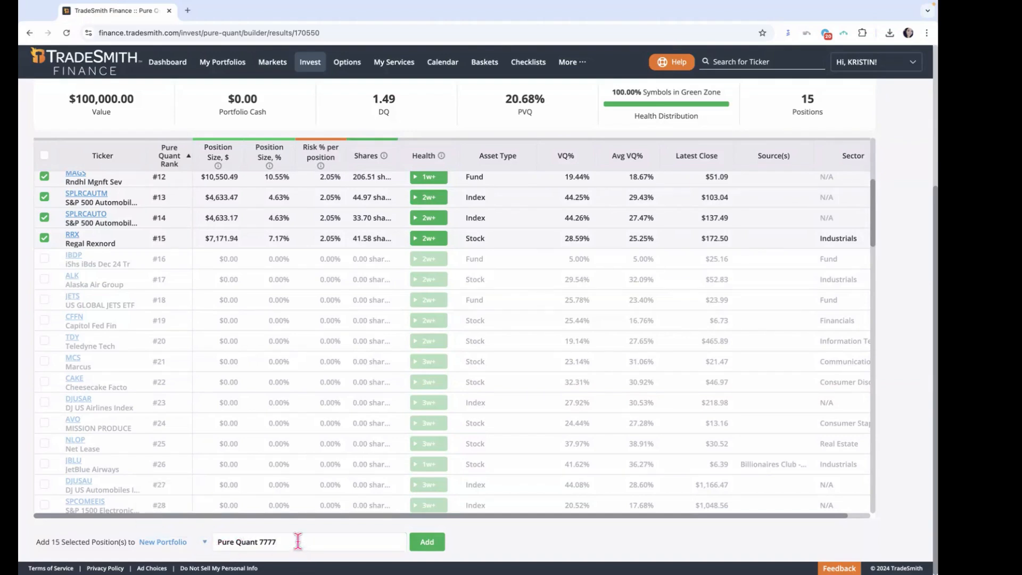
pyautogui.click(427, 542)
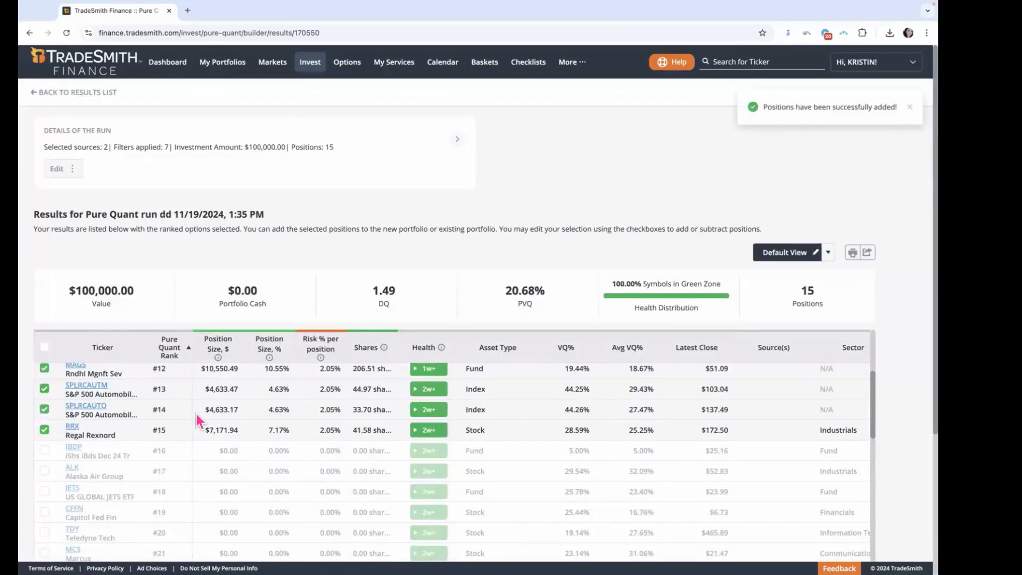
# Step: Look through the ranked results, including the unselected positions below rank 15, and return to the run details
pyautogui.scroll(2, 199, 417)
pyautogui.scroll(5, 199, 417)
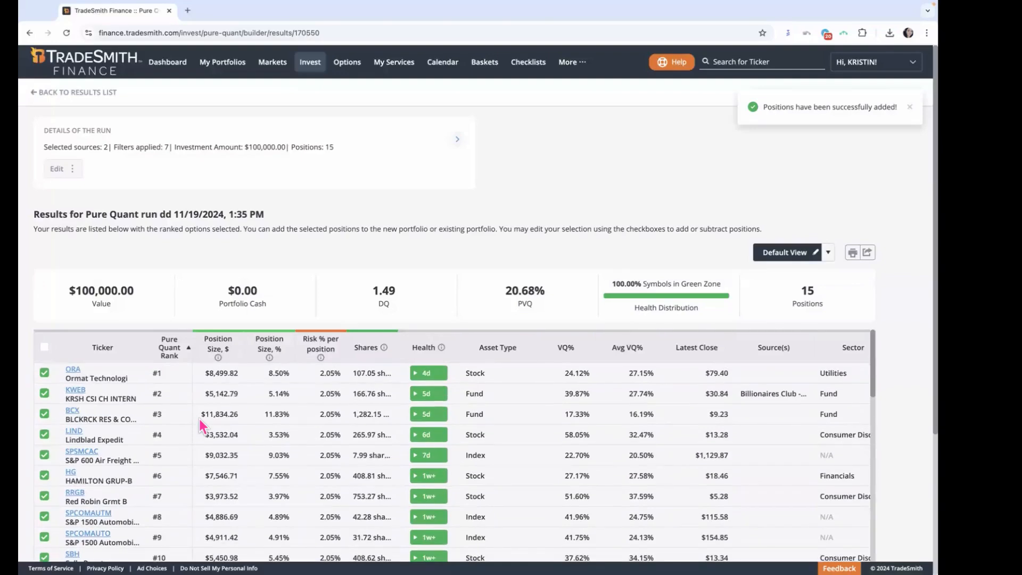
pyautogui.scroll(-3, 441, 460)
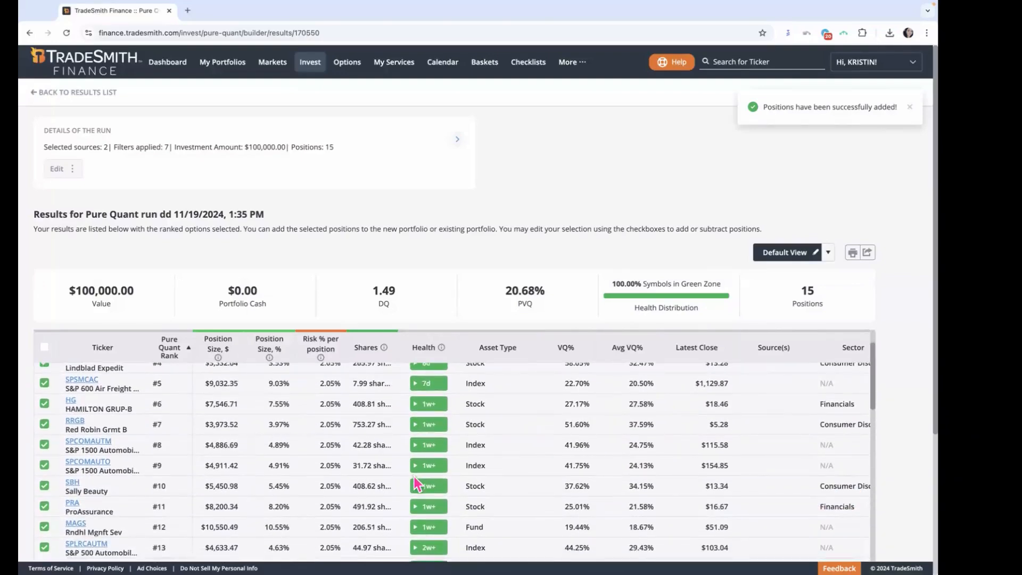
pyautogui.scroll(-3, 899, 397)
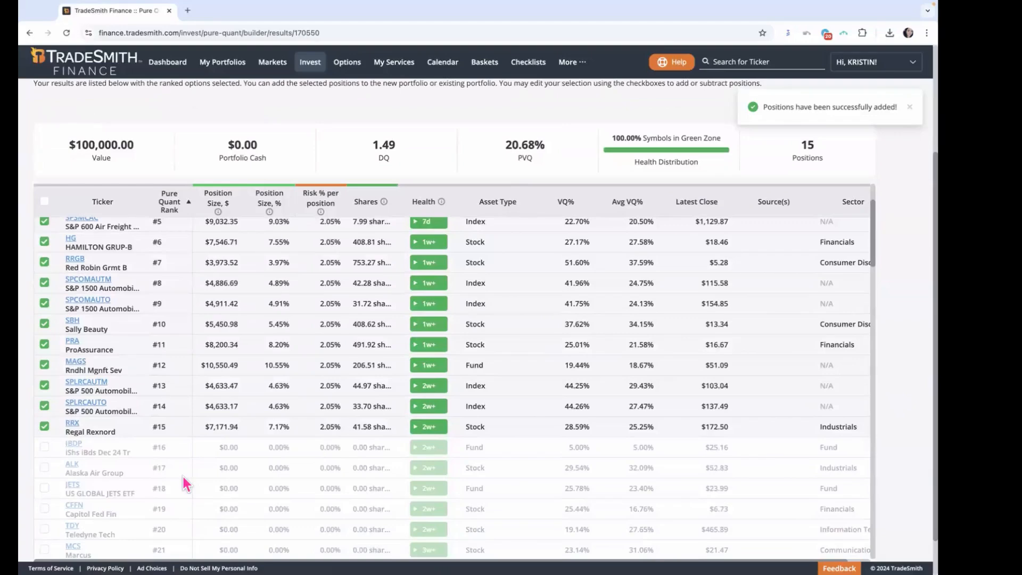
pyautogui.scroll(-1, 182, 474)
pyautogui.scroll(-3, 187, 475)
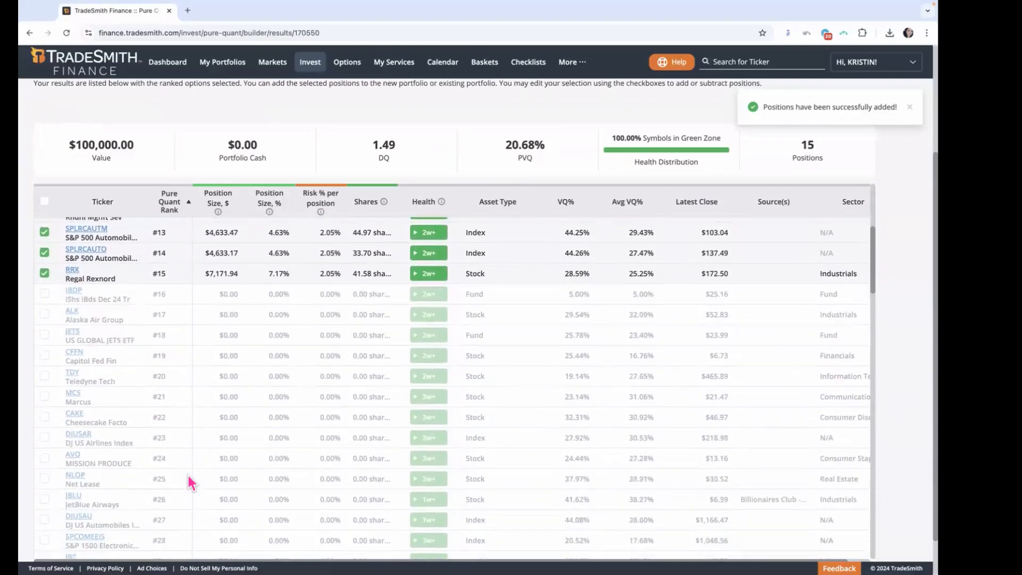
pyautogui.scroll(-5, 190, 475)
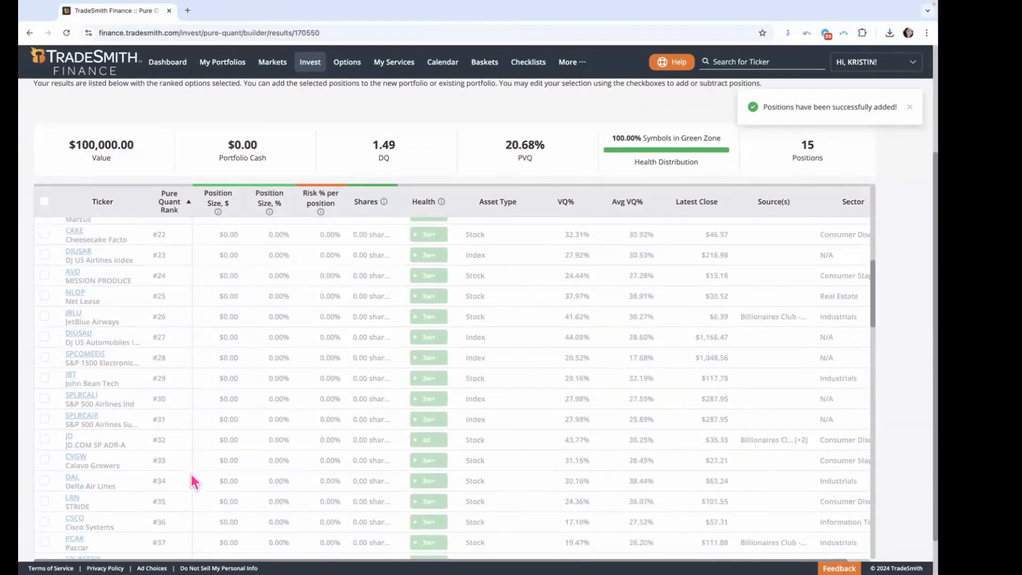
pyautogui.scroll(-2, 193, 474)
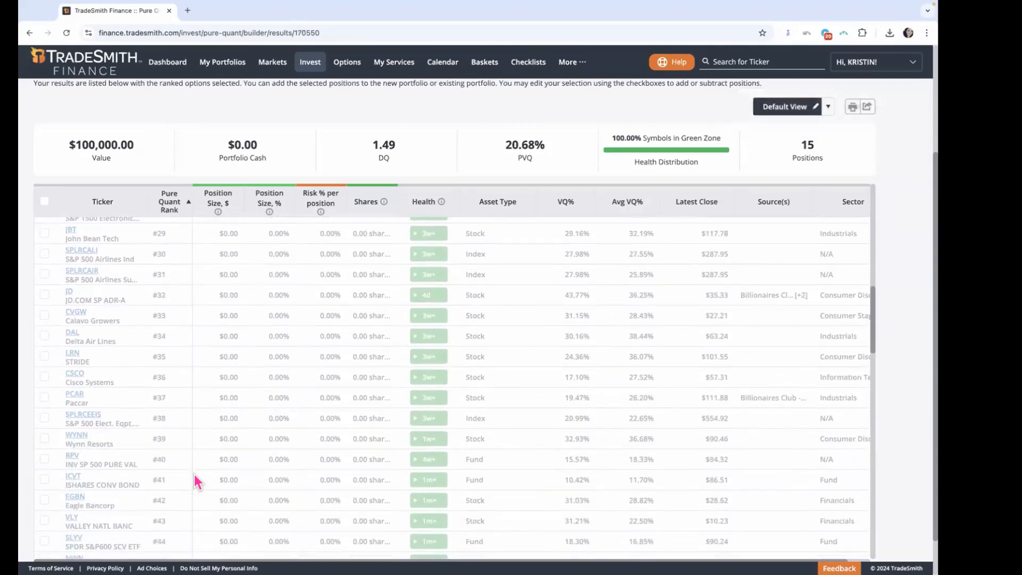
pyautogui.scroll(6, 196, 482)
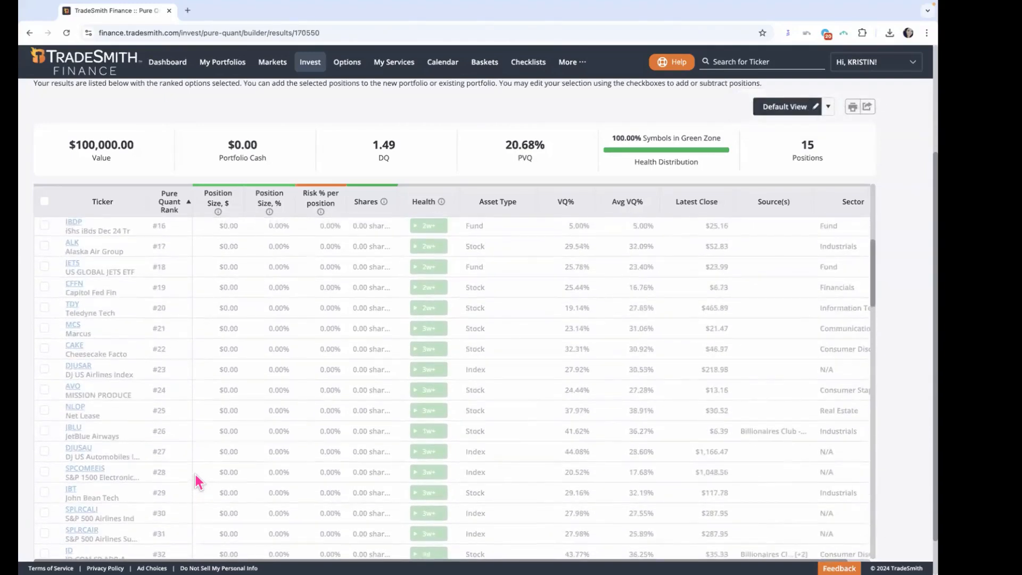
pyautogui.scroll(1, 196, 476)
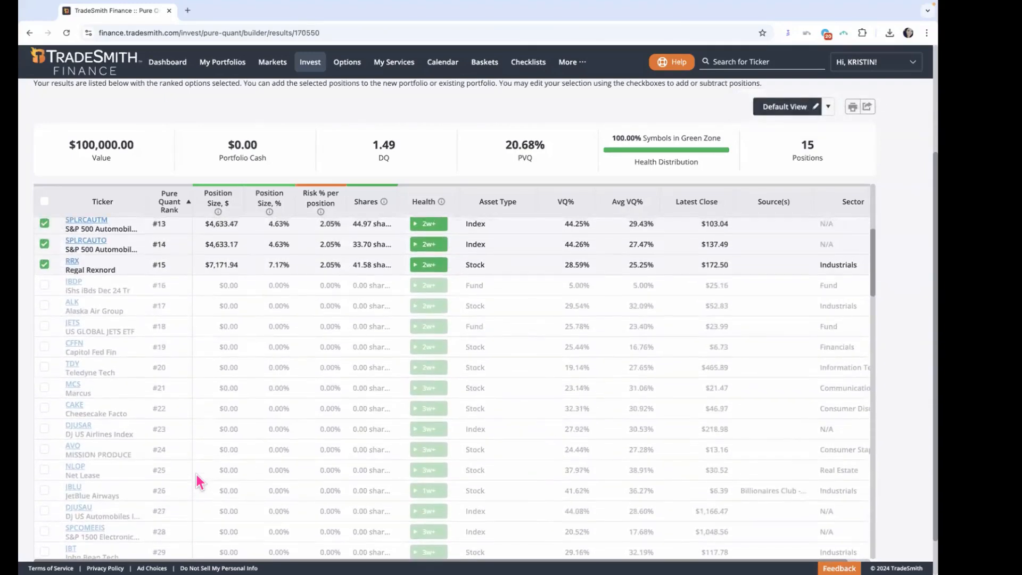
pyautogui.scroll(5, 197, 475)
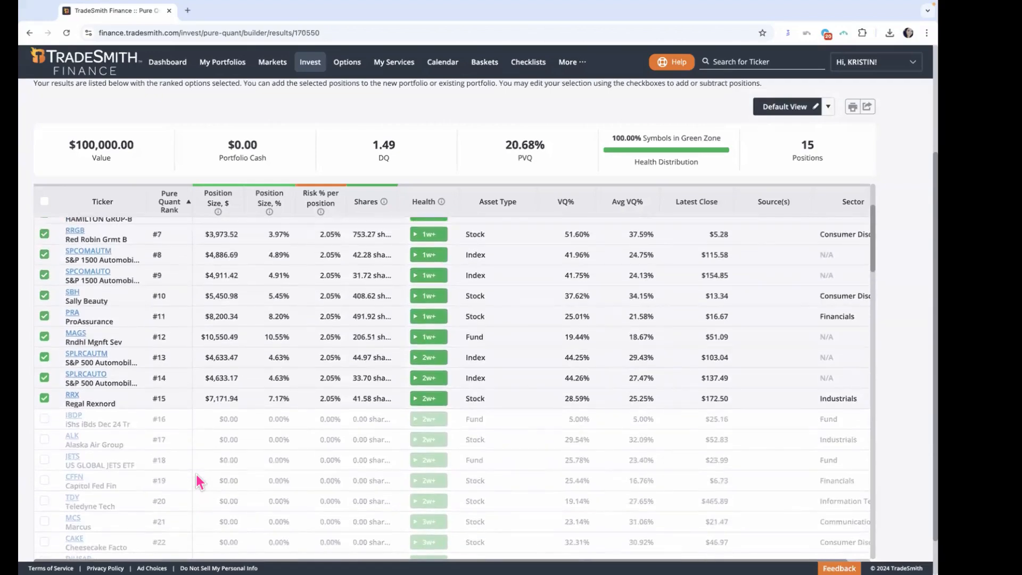
pyautogui.scroll(1, 197, 482)
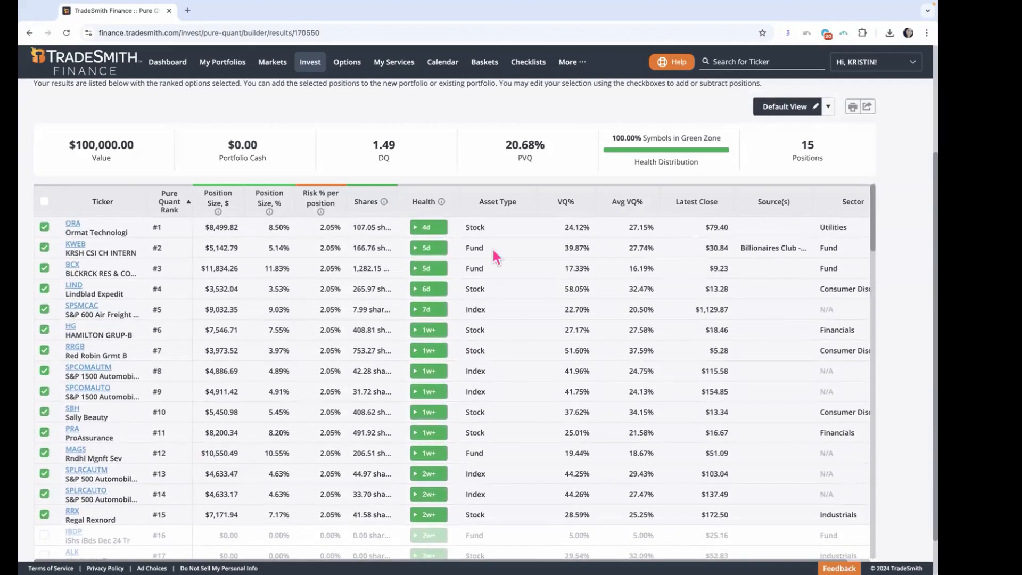
pyautogui.scroll(2, 909, 329)
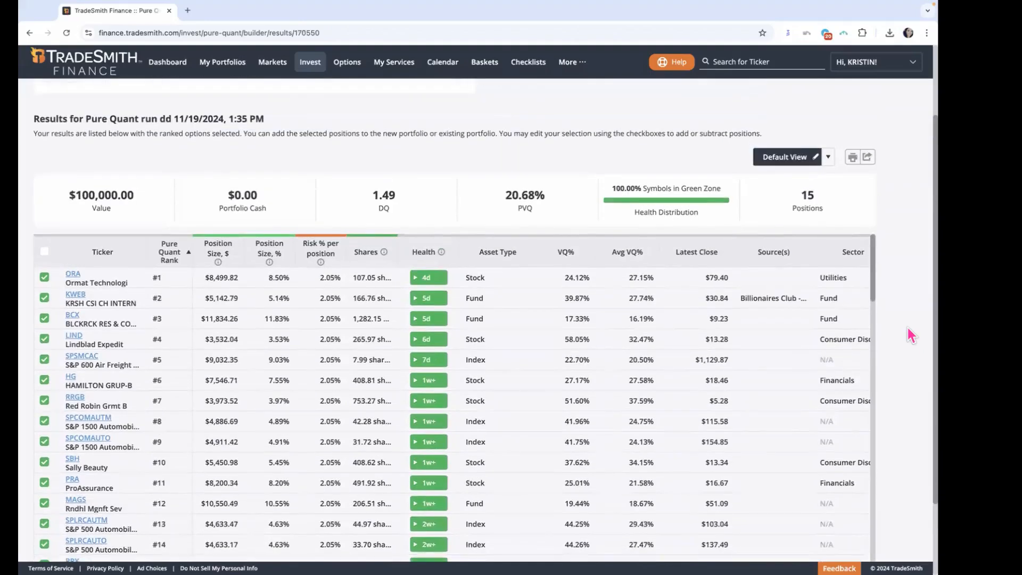
pyautogui.scroll(3, 908, 328)
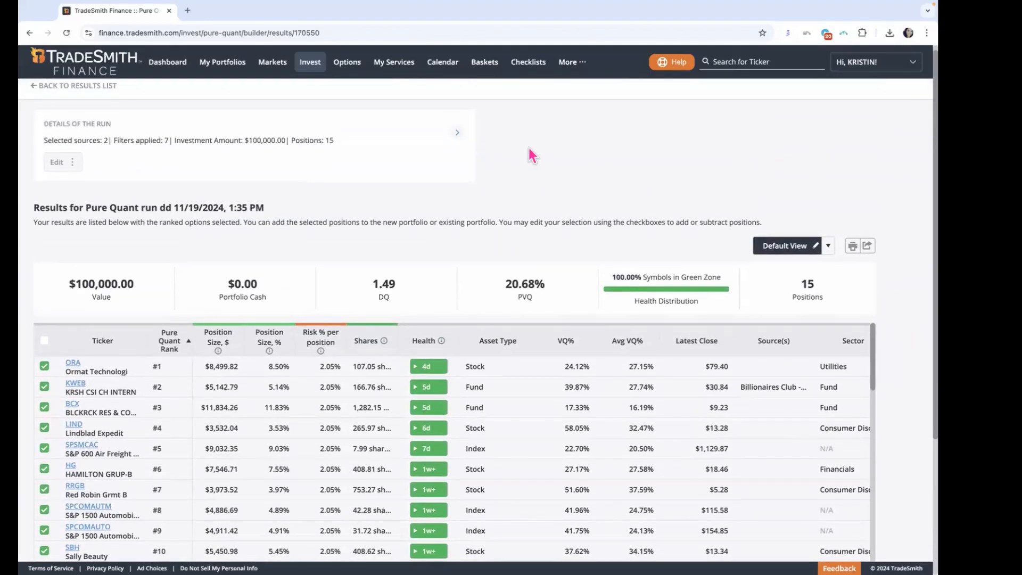
# Step: Open the Pure Quant 7777 portfolio from the watch-only portfolios and examine its daily gain
pyautogui.click(209, 67)
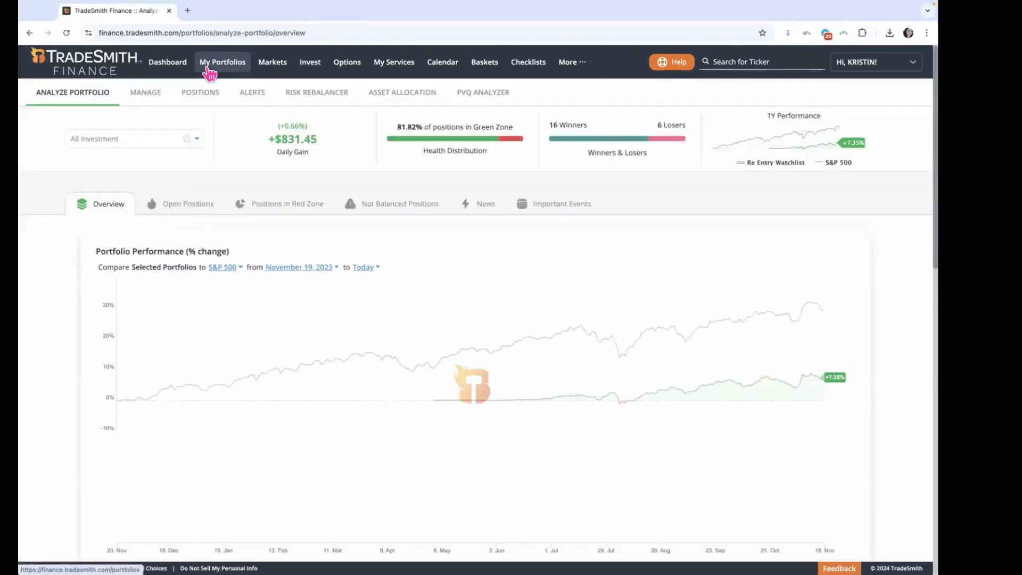
pyautogui.click(152, 96)
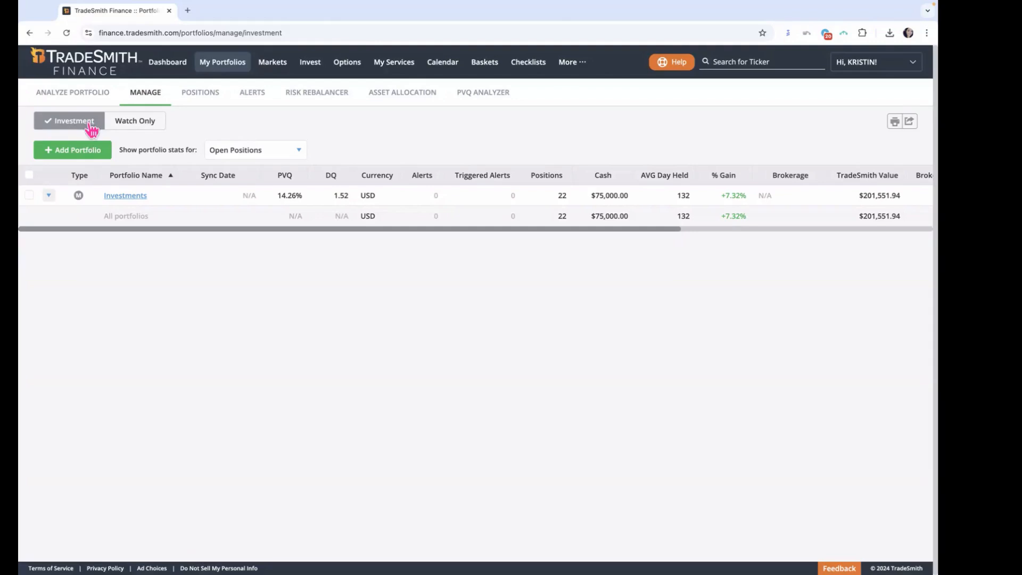
pyautogui.click(138, 125)
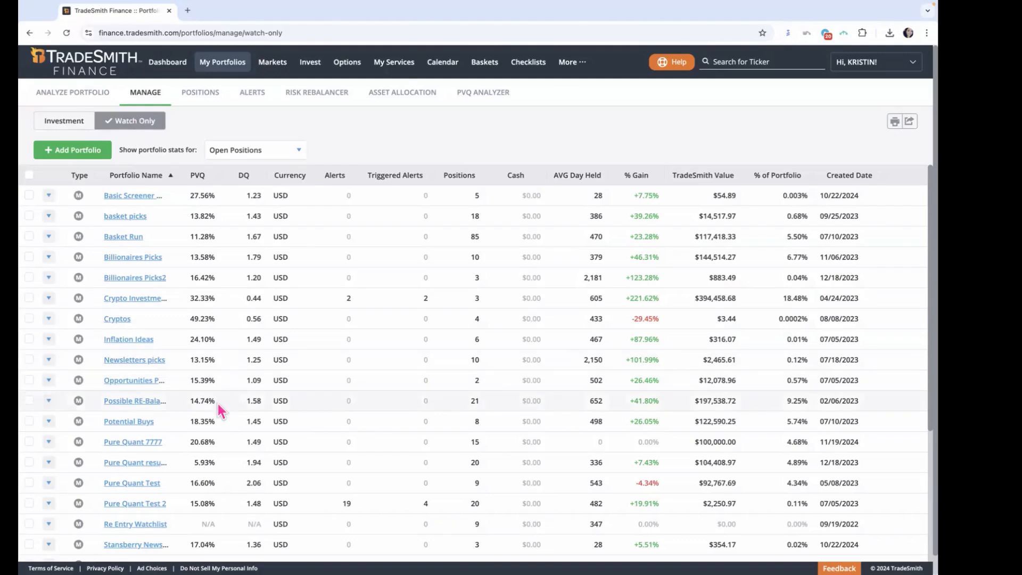
pyautogui.click(146, 445)
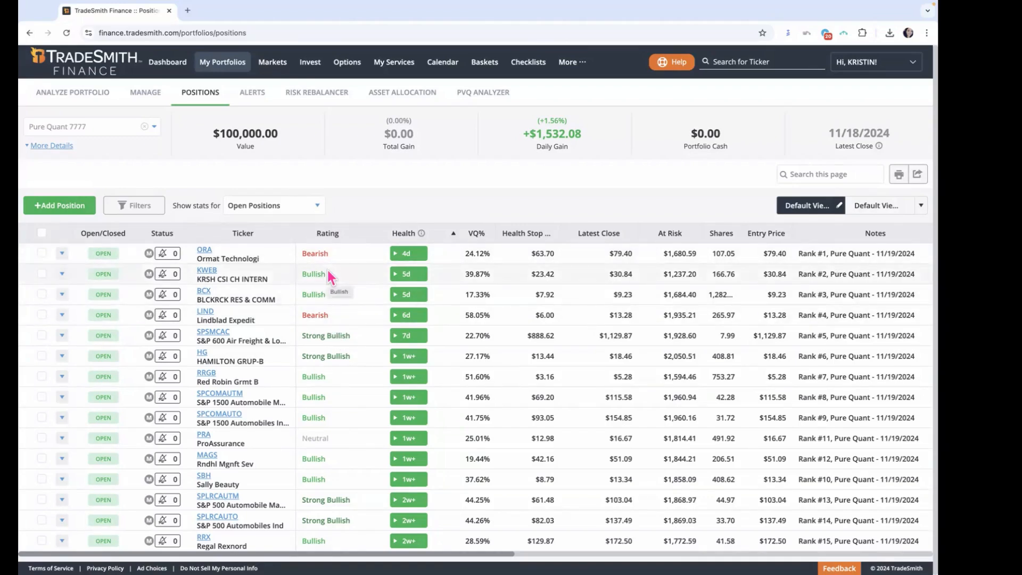
pyautogui.moveTo(521, 134); pyautogui.dragTo(599, 137)
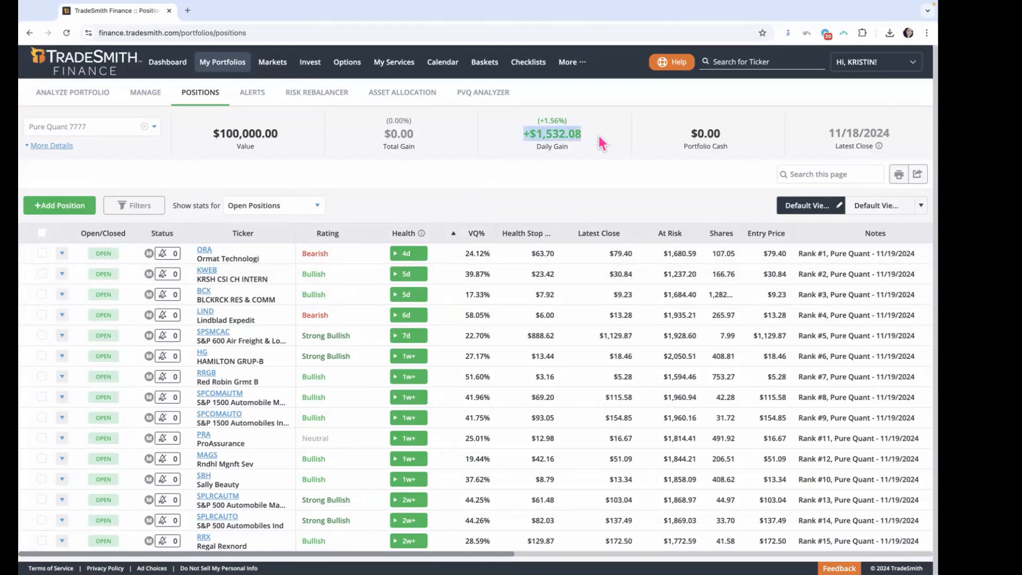
pyautogui.click(545, 188)
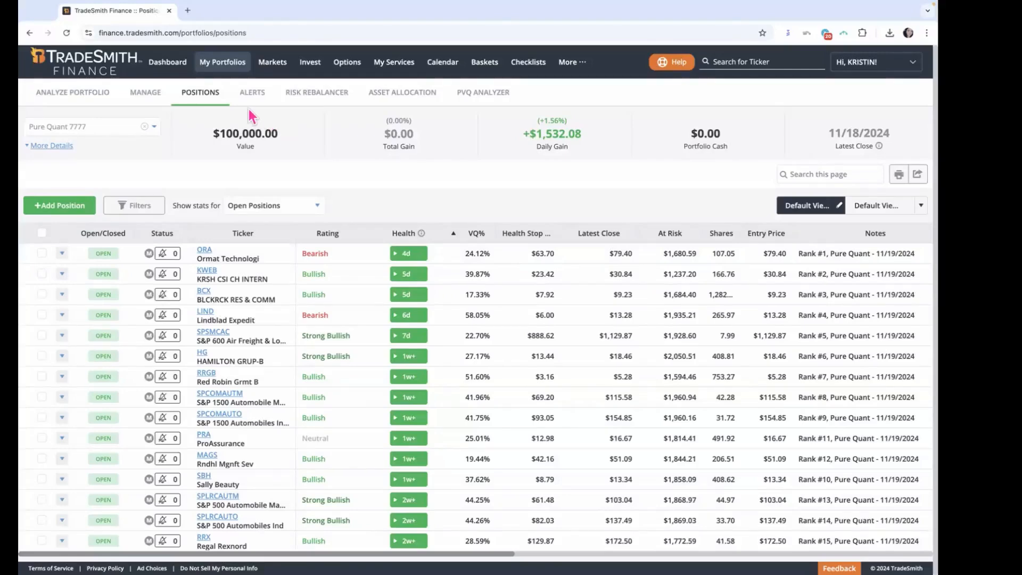
# Step: Return to the Pure Quant run list and view the sources used for the 11/19/2024, 1:35 PM run
pyautogui.click(319, 66)
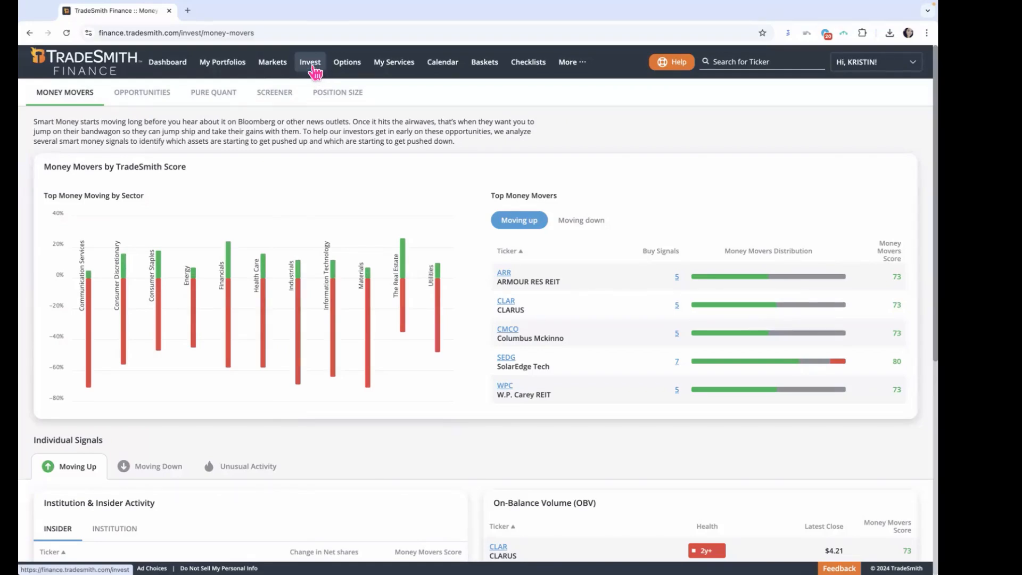
pyautogui.click(214, 92)
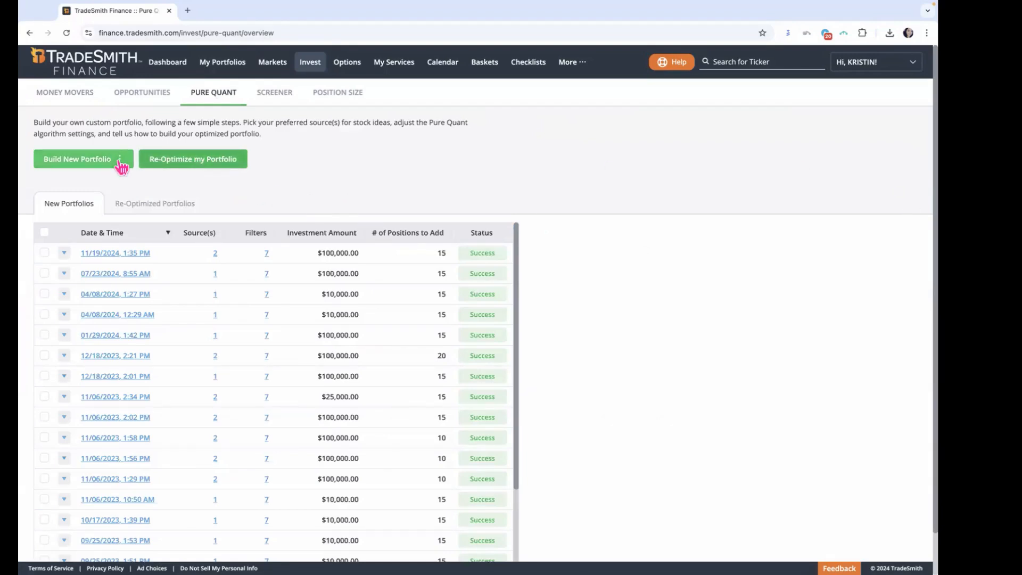
pyautogui.click(215, 254)
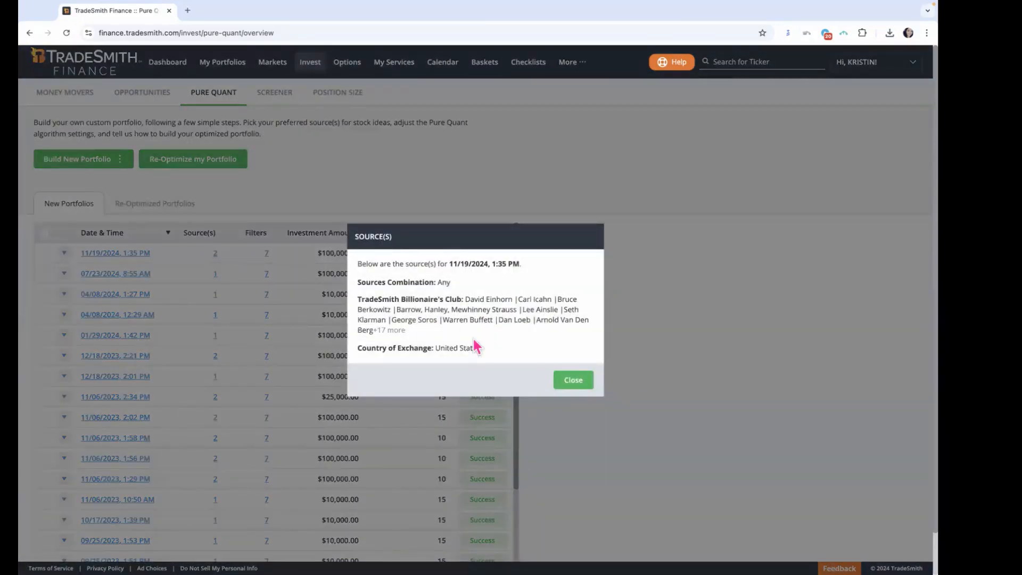
pyautogui.click(587, 382)
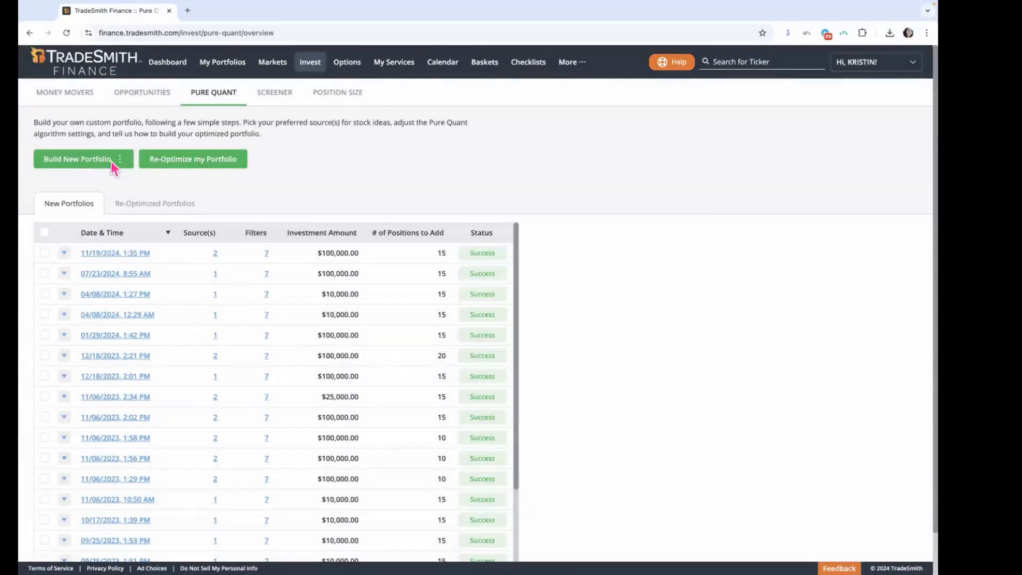
# Step: Start building a new Pure Quant portfolio from scratch and look through the available source types
pyautogui.click(113, 161)
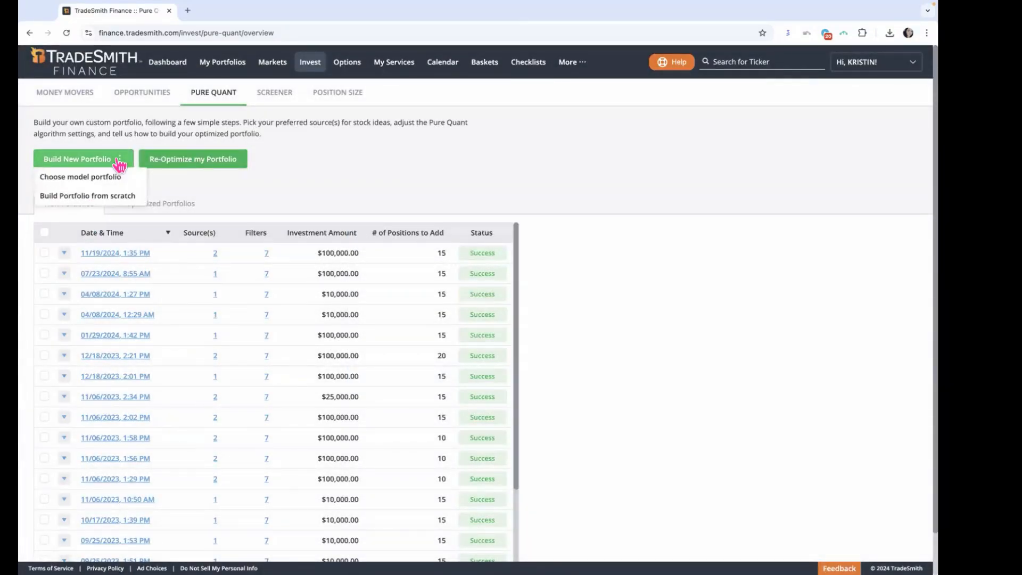
pyautogui.click(103, 196)
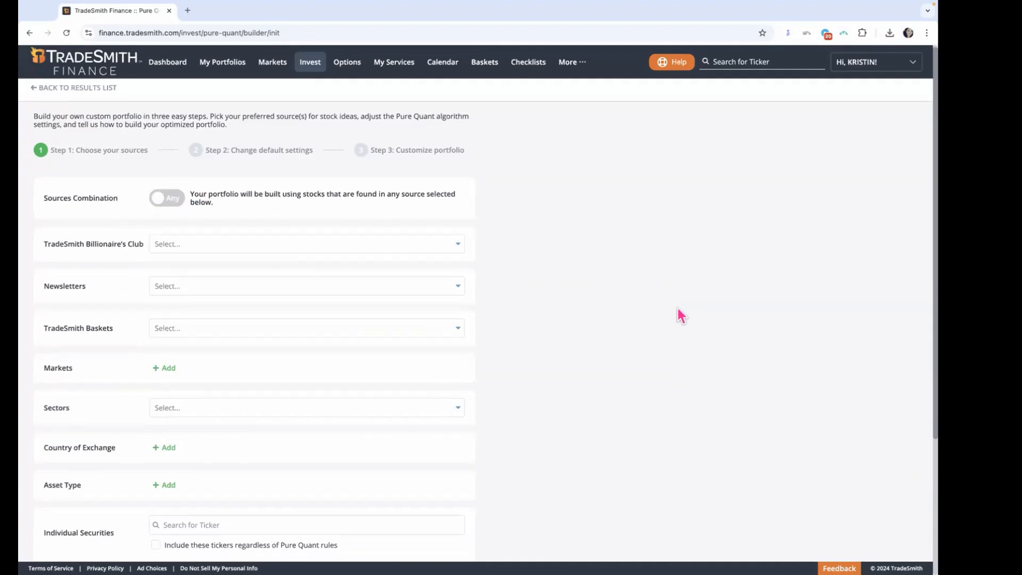
pyautogui.scroll(-1, 679, 309)
pyautogui.scroll(-4, 564, 367)
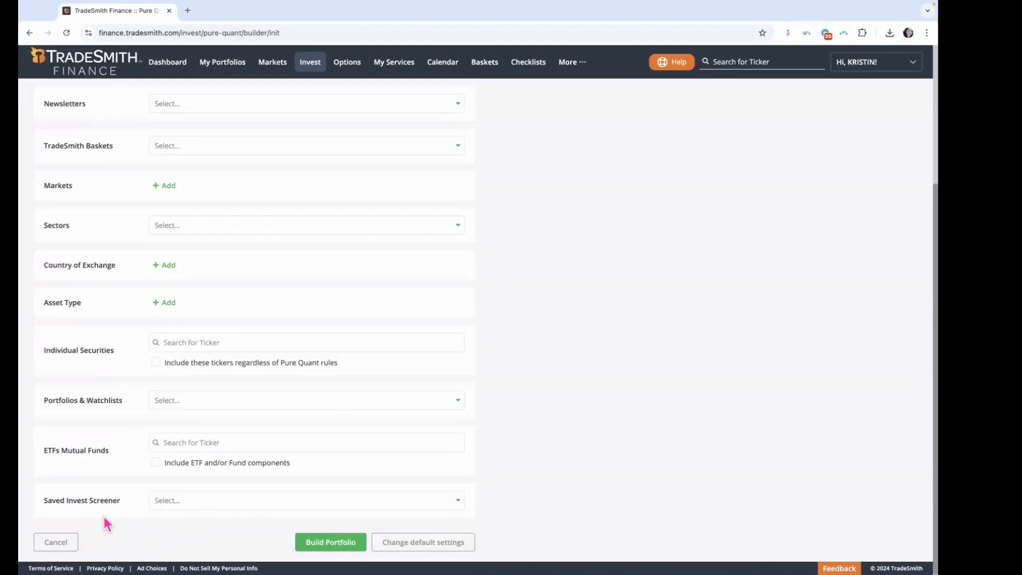
# Step: Choose Dividend Growers Newsletters picks as the Saved Invest Screener source
pyautogui.moveTo(43, 499); pyautogui.dragTo(120, 504)
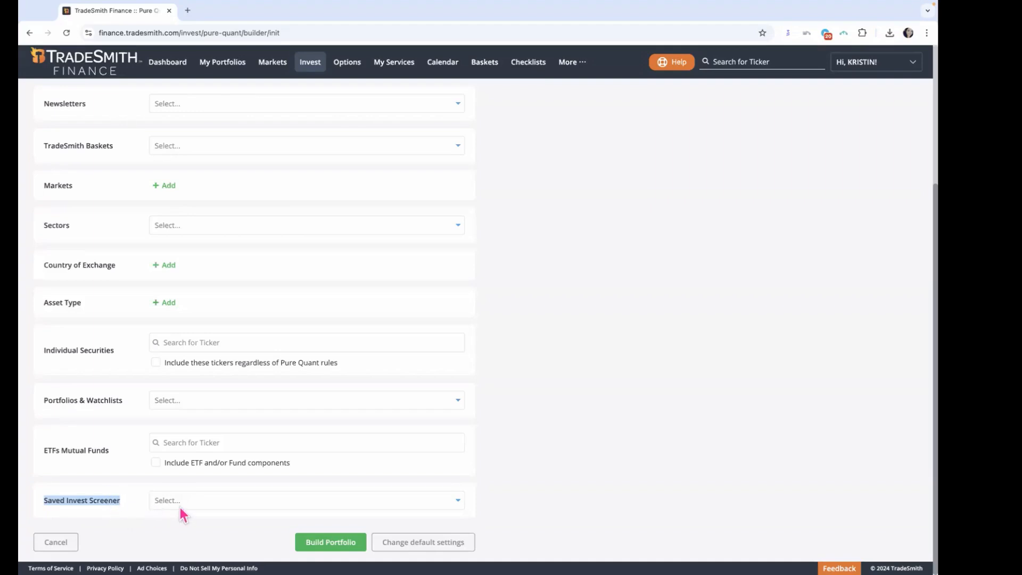
pyautogui.click(457, 502)
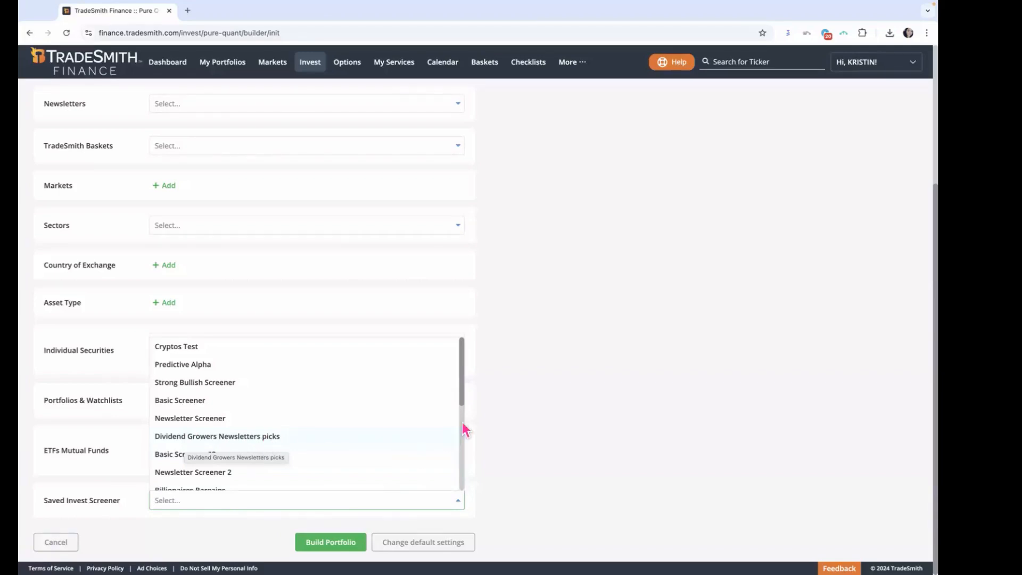
pyautogui.moveTo(461, 397); pyautogui.dragTo(463, 479)
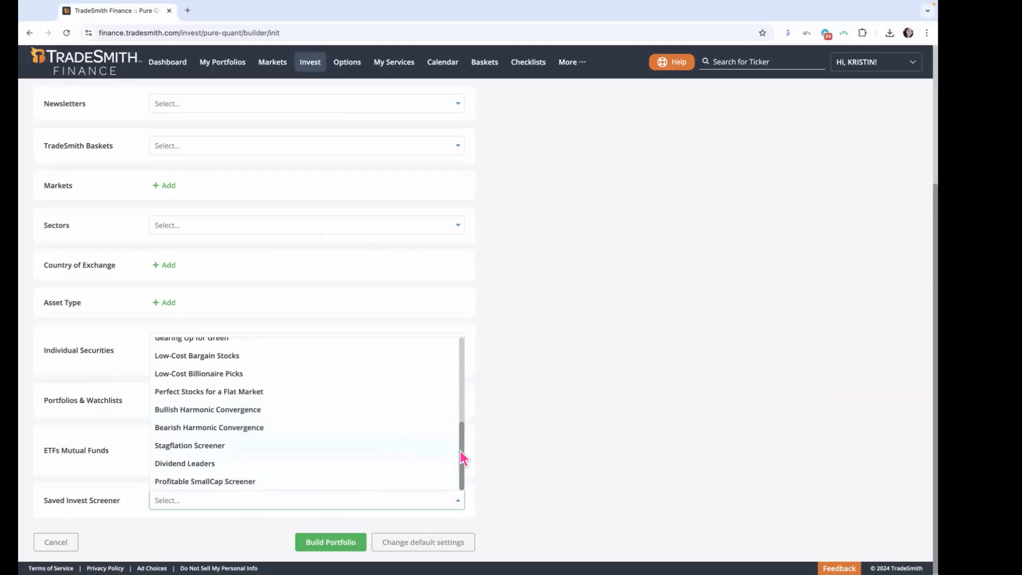
pyautogui.click(456, 447)
pyautogui.click(458, 503)
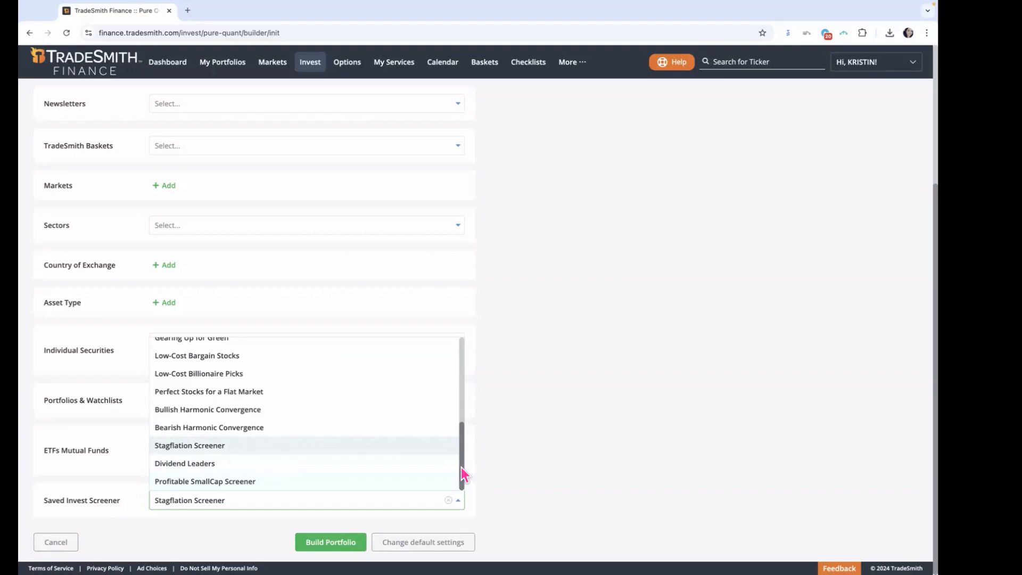
pyautogui.moveTo(462, 465); pyautogui.dragTo(475, 418)
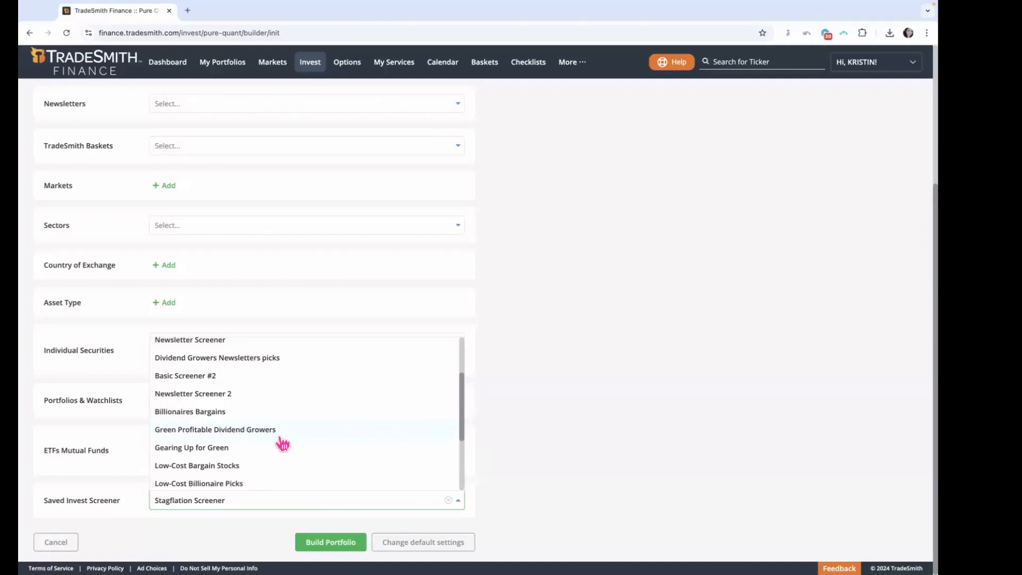
pyautogui.click(250, 363)
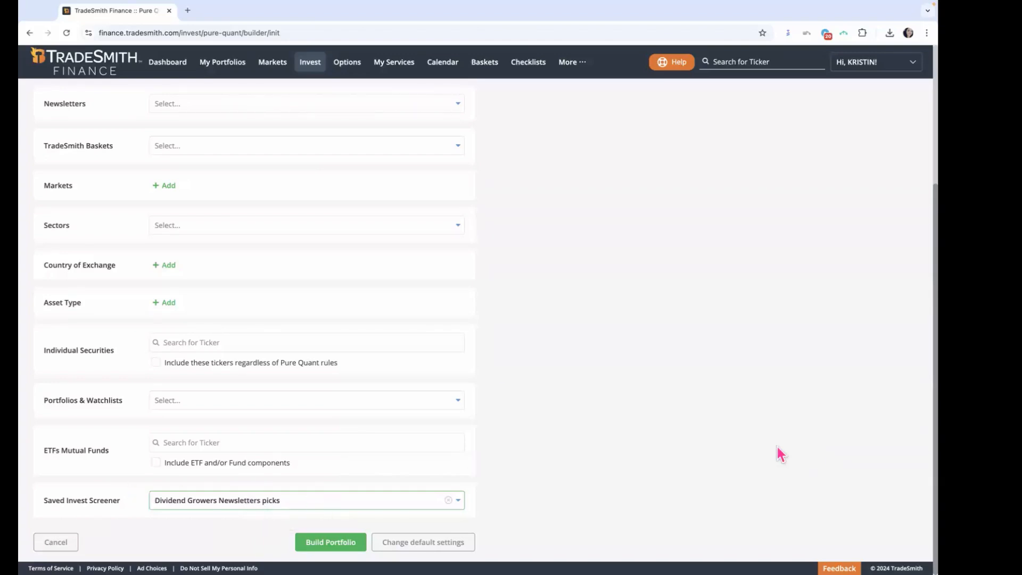
# Step: Set the Country of Exchange source to United States and the Asset Type to Stock
pyautogui.scroll(4, 762, 450)
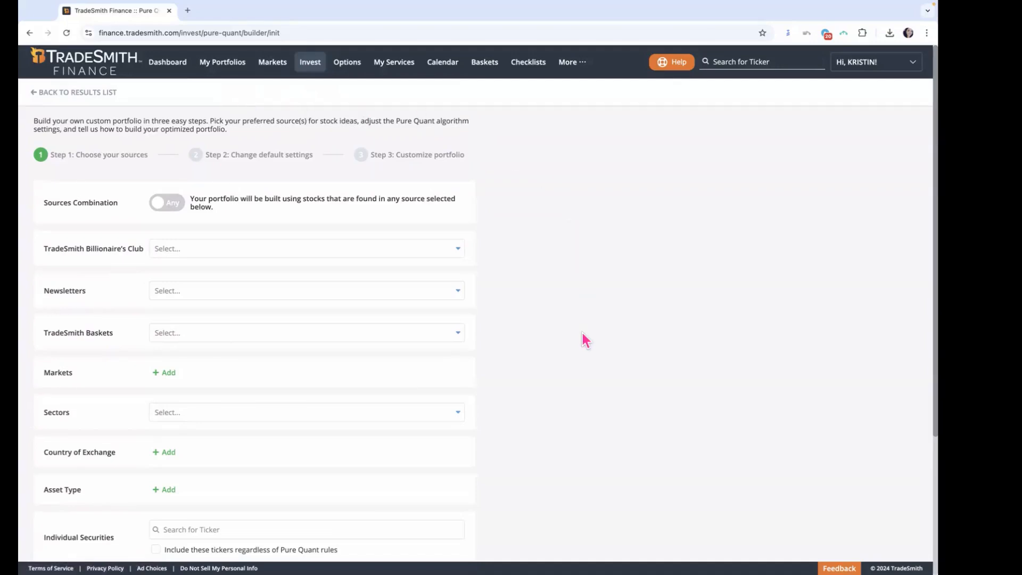
pyautogui.scroll(-2, 585, 340)
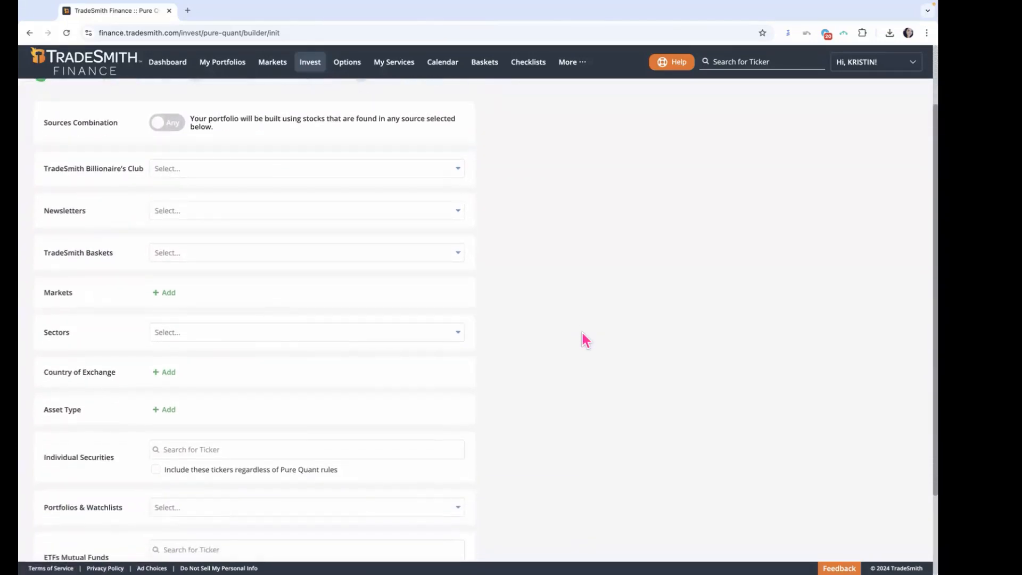
pyautogui.scroll(-3, 585, 340)
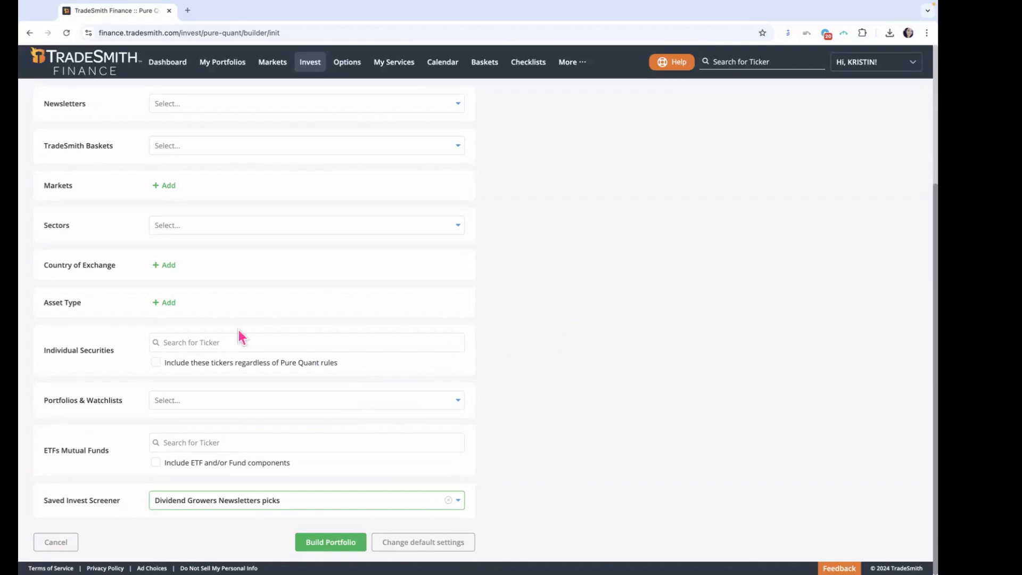
pyautogui.click(165, 266)
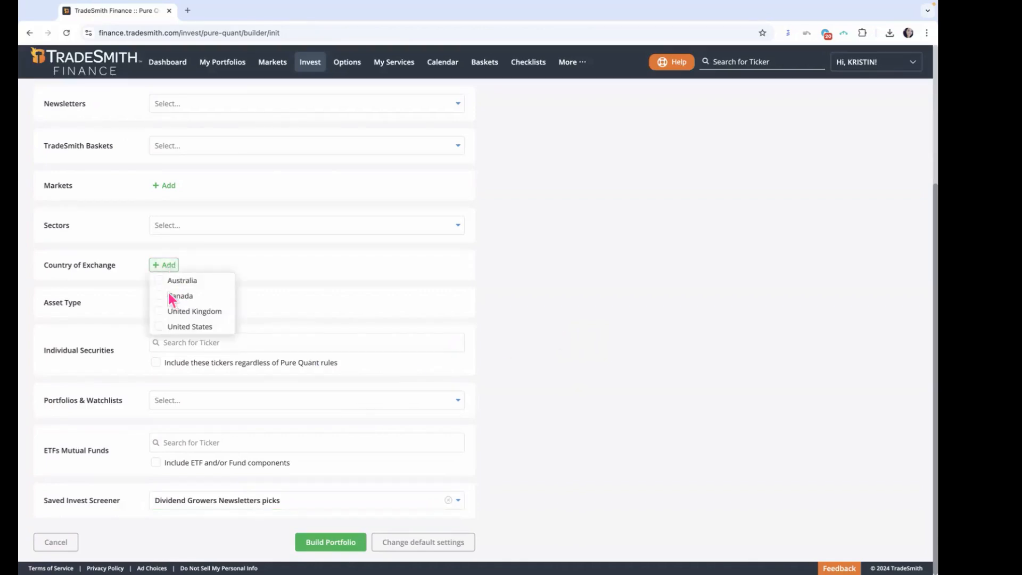
pyautogui.click(162, 327)
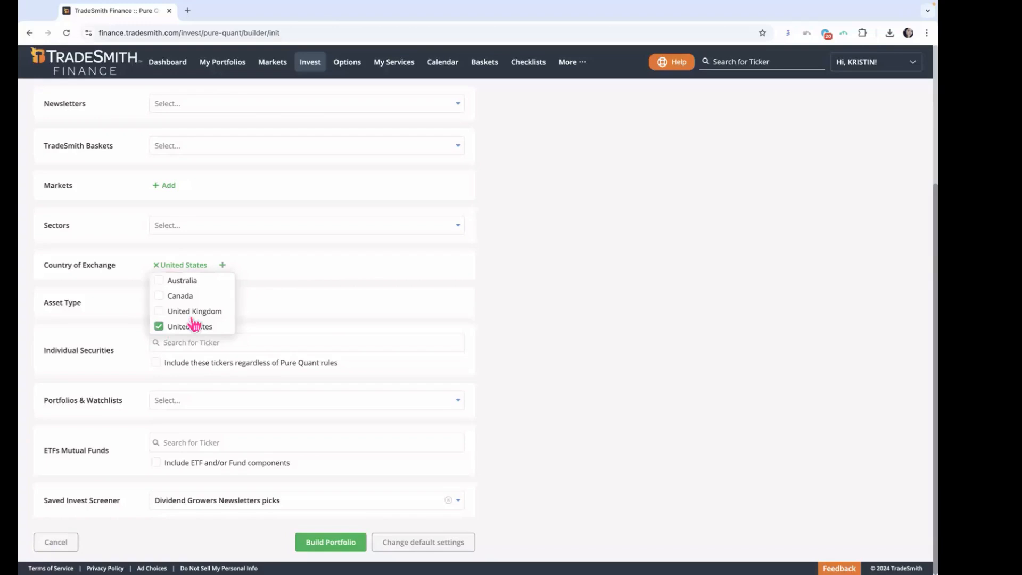
pyautogui.click(297, 291)
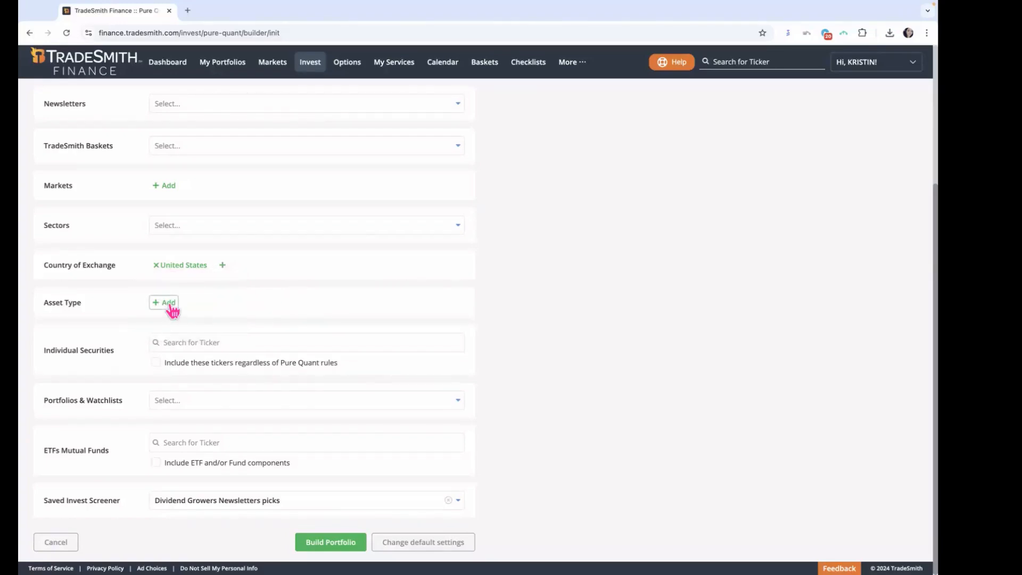
pyautogui.click(171, 309)
pyautogui.click(161, 319)
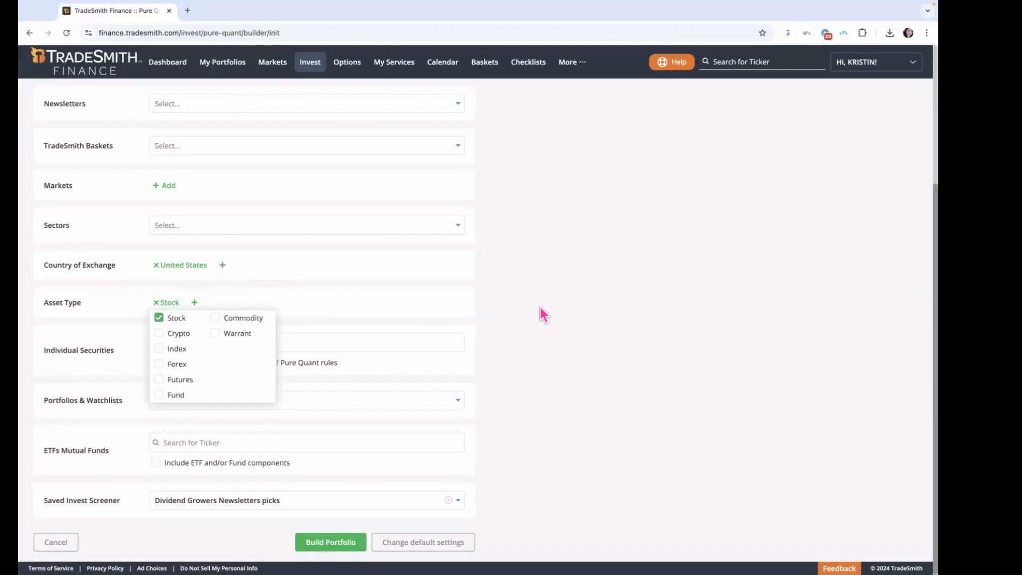
pyautogui.click(540, 309)
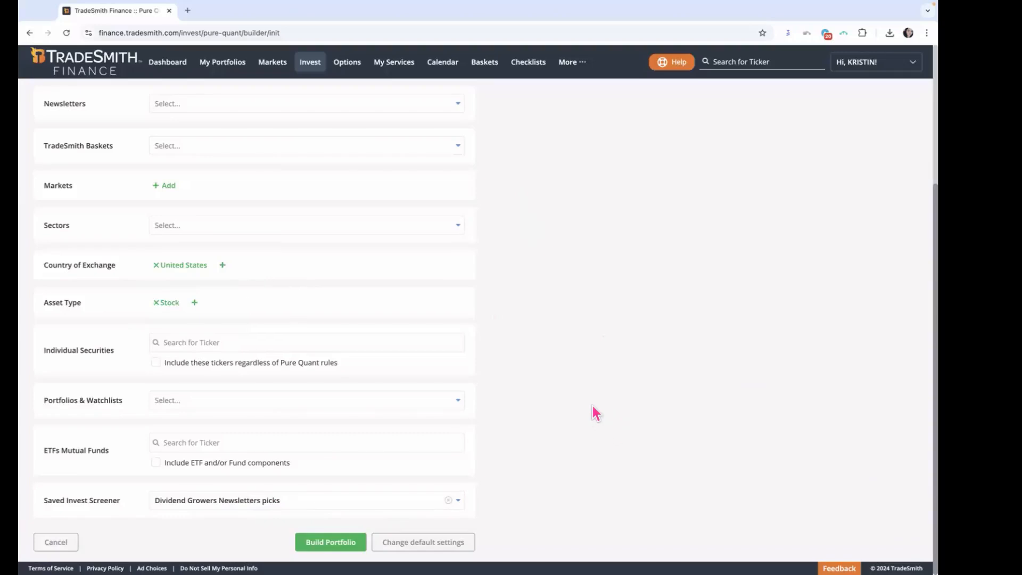
# Step: In the Customize portfolio step, set the investment amount to 100,000 USD and keep 15 positions
pyautogui.scroll(3, 593, 413)
pyautogui.click(417, 124)
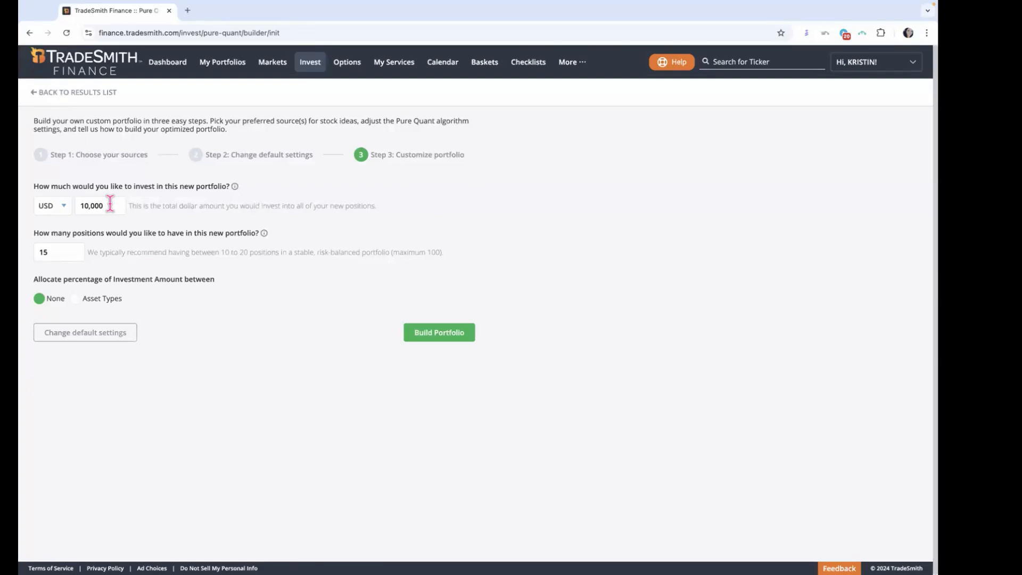
pyautogui.click(109, 205)
pyautogui.click(89, 206)
pyautogui.write('0')
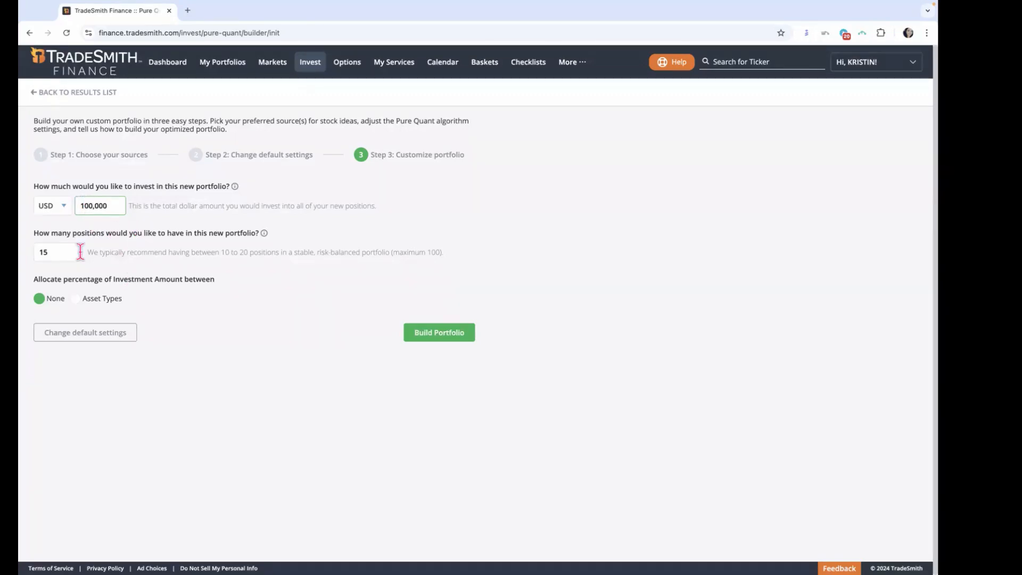
pyautogui.click(64, 253)
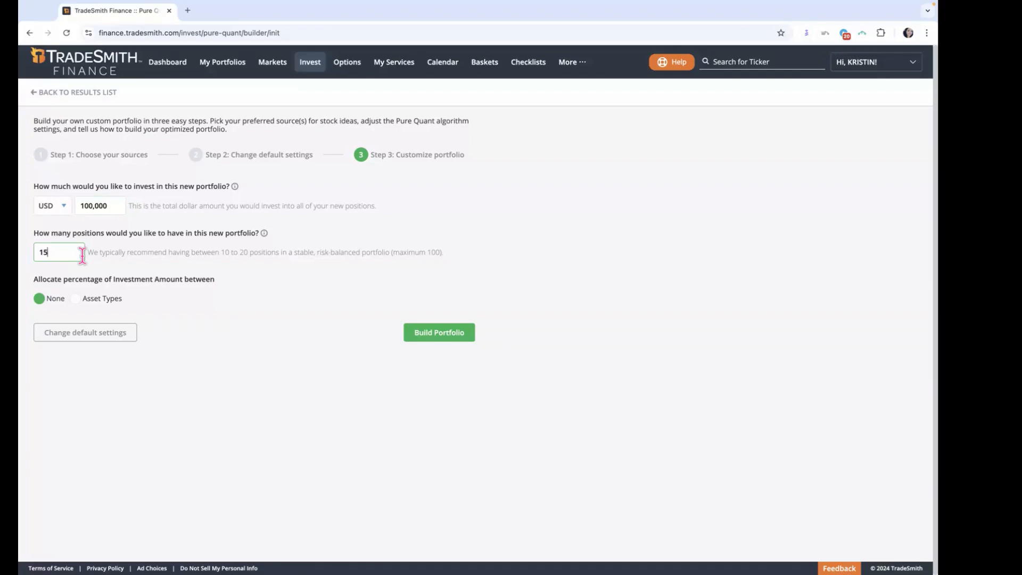
# Step: Try allocating the investment amount between asset types, examine the allocation rows, and switch the allocation back to None
pyautogui.moveTo(33, 278); pyautogui.dragTo(237, 290)
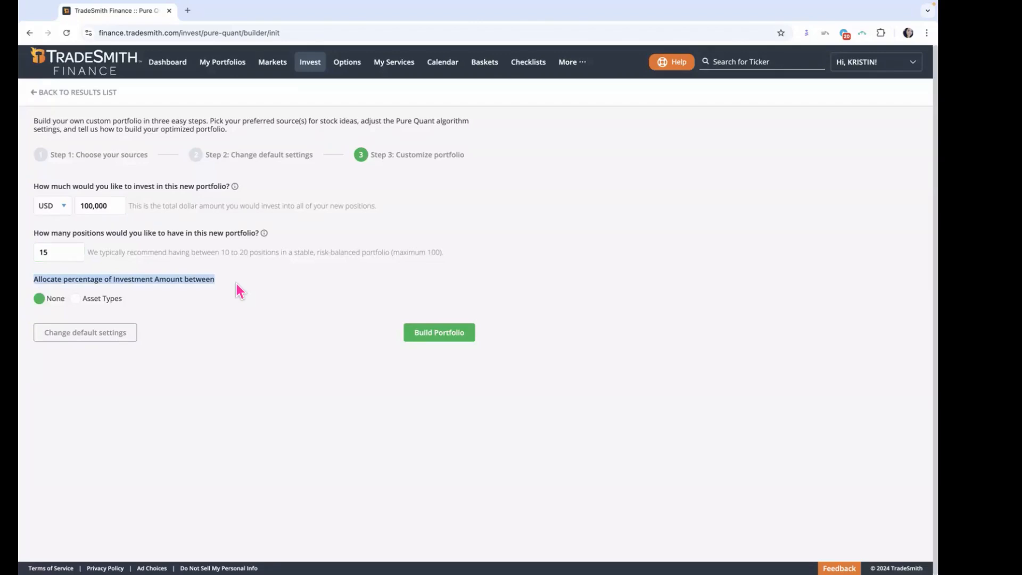
pyautogui.click(78, 299)
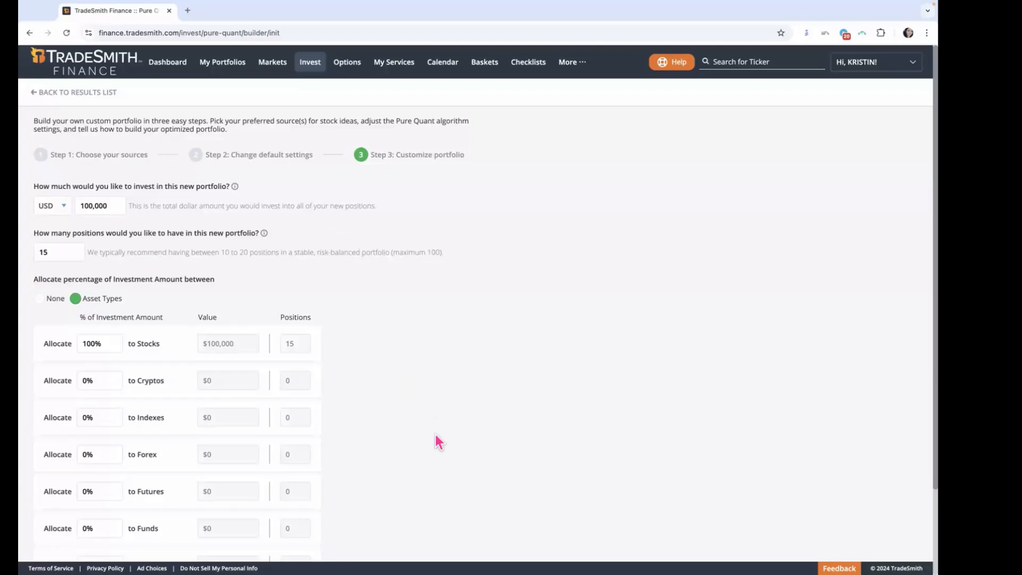
pyautogui.scroll(-1, 436, 434)
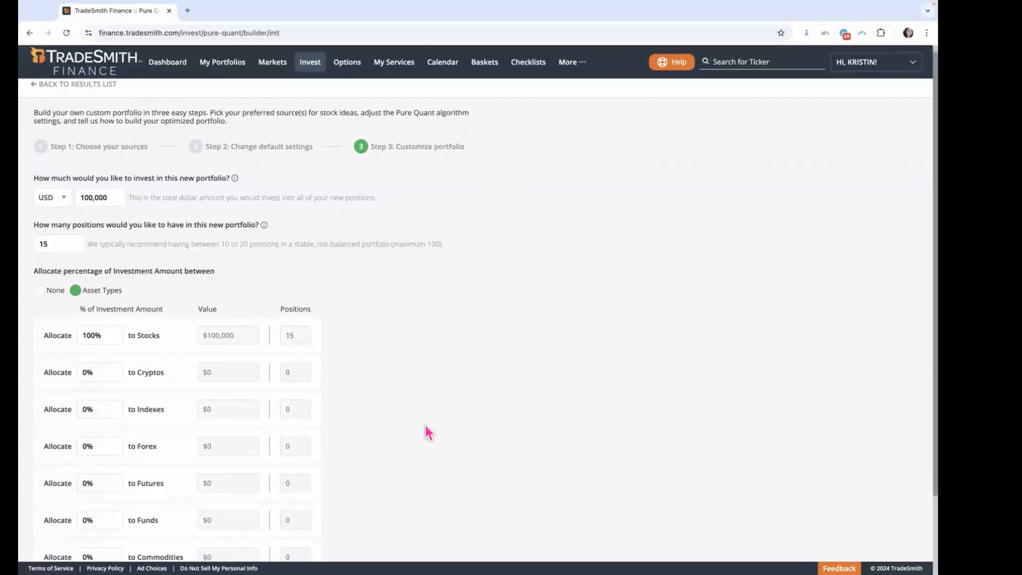
pyautogui.moveTo(108, 197); pyautogui.dragTo(74, 199)
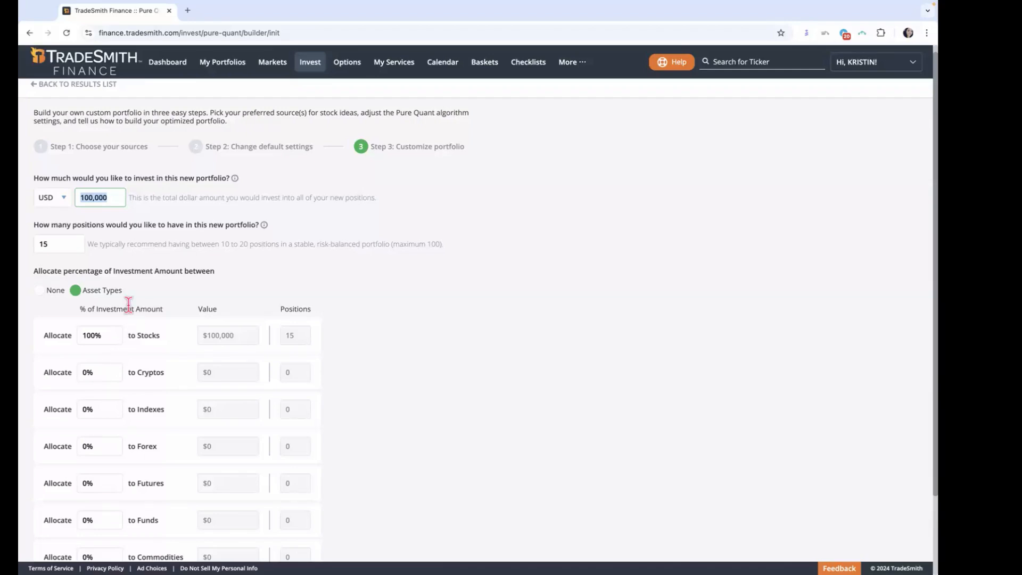
pyautogui.click(51, 292)
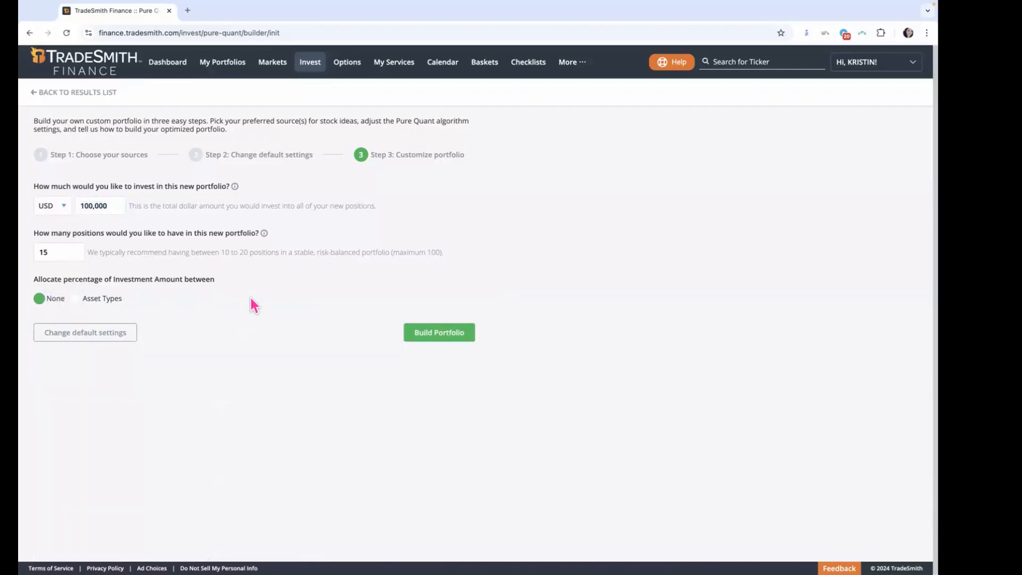
# Step: Review the Pure Quant default settings, from health status and VQ limits to volume filters and market capitalization
pyautogui.click(96, 338)
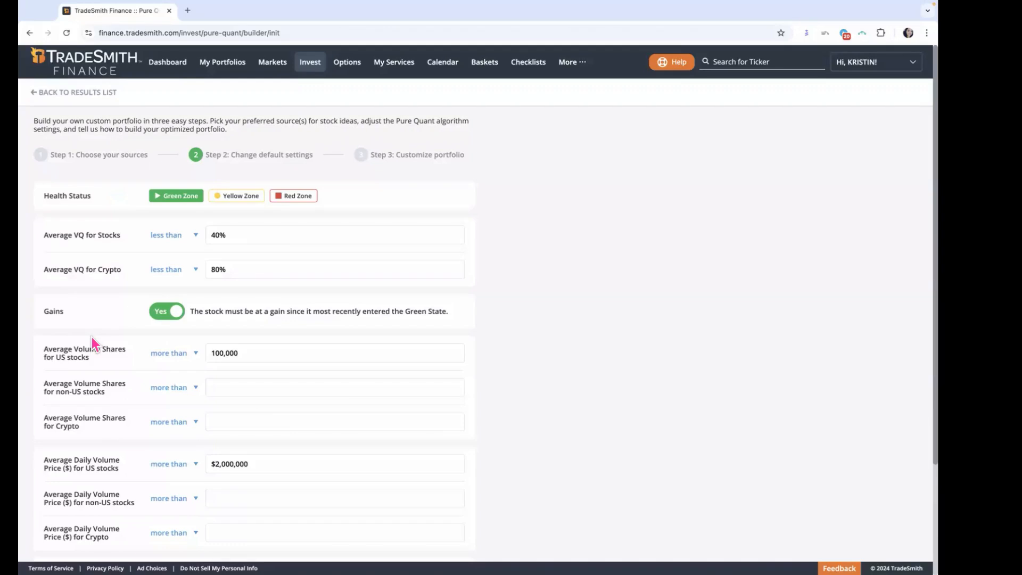
pyautogui.moveTo(324, 159); pyautogui.dragTo(189, 162)
pyautogui.scroll(-3, 542, 380)
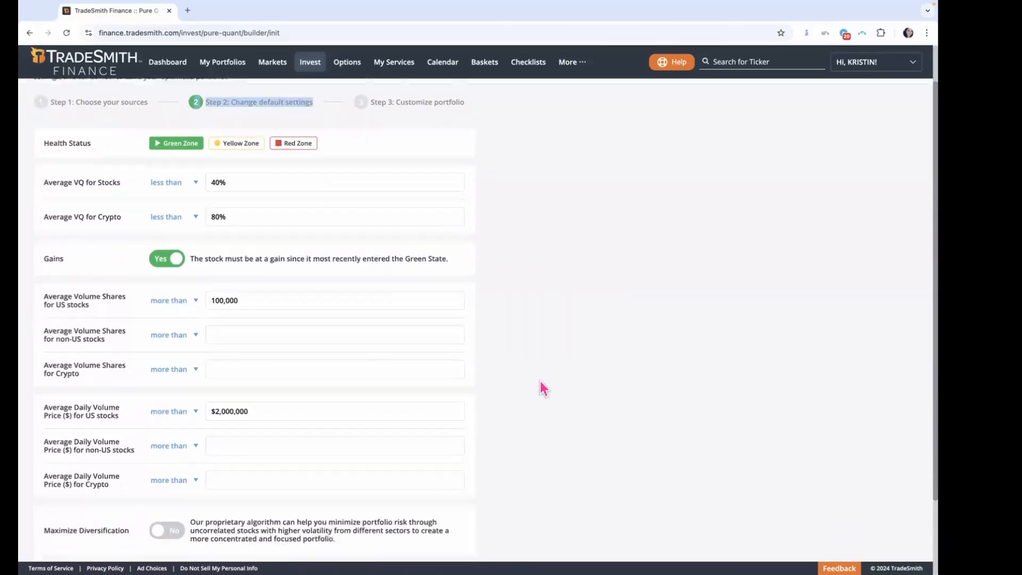
pyautogui.scroll(3, 543, 381)
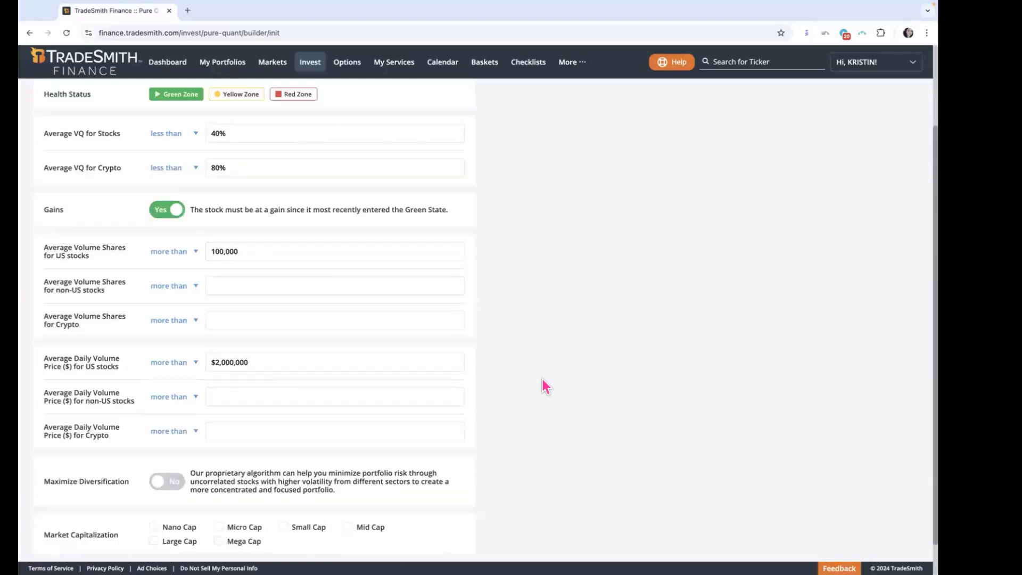
pyautogui.scroll(1, 542, 379)
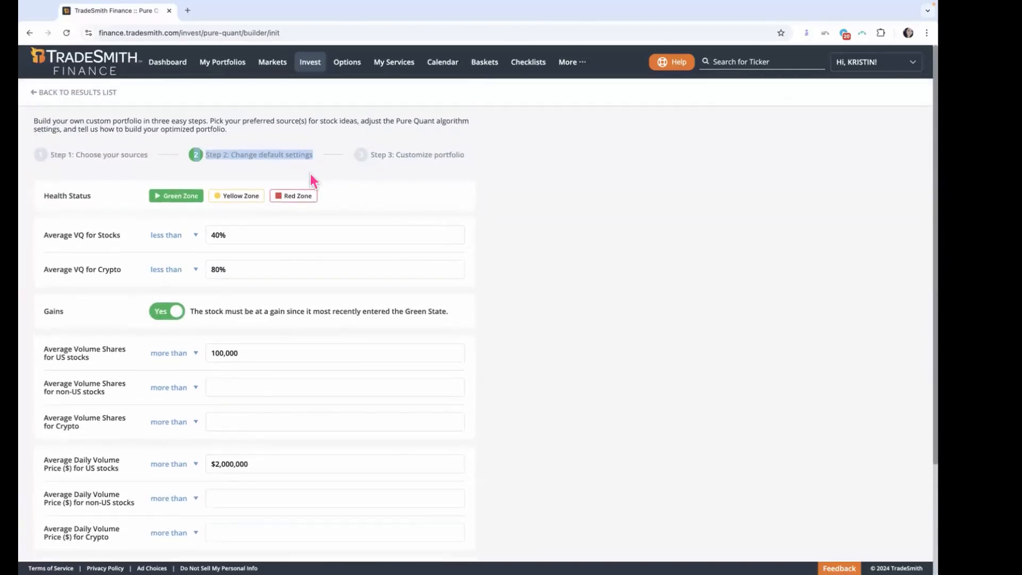
# Step: Return to the Customize portfolio step, build the portfolio, and open its Pure Quant results
pyautogui.click(405, 160)
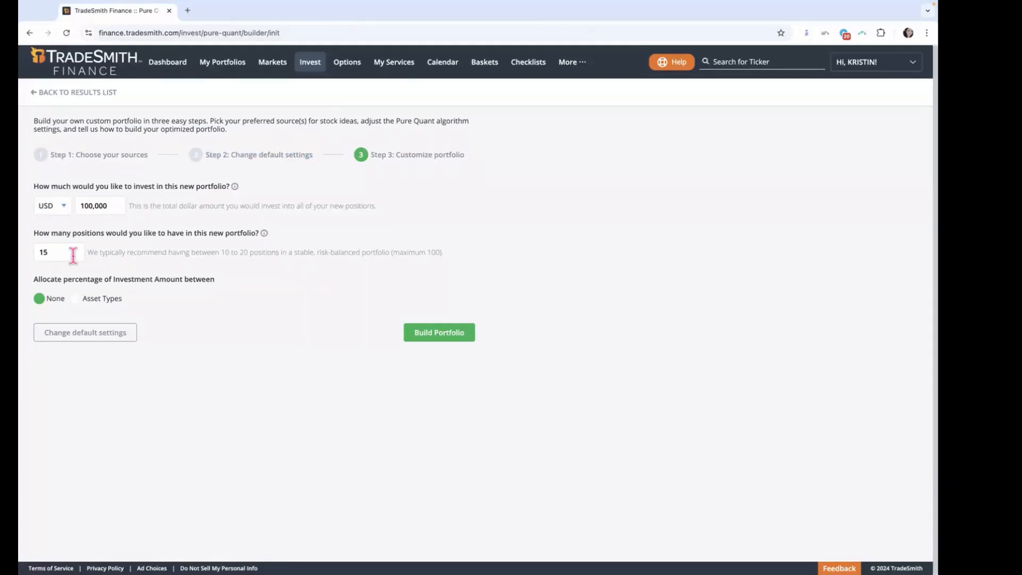
pyautogui.click(462, 343)
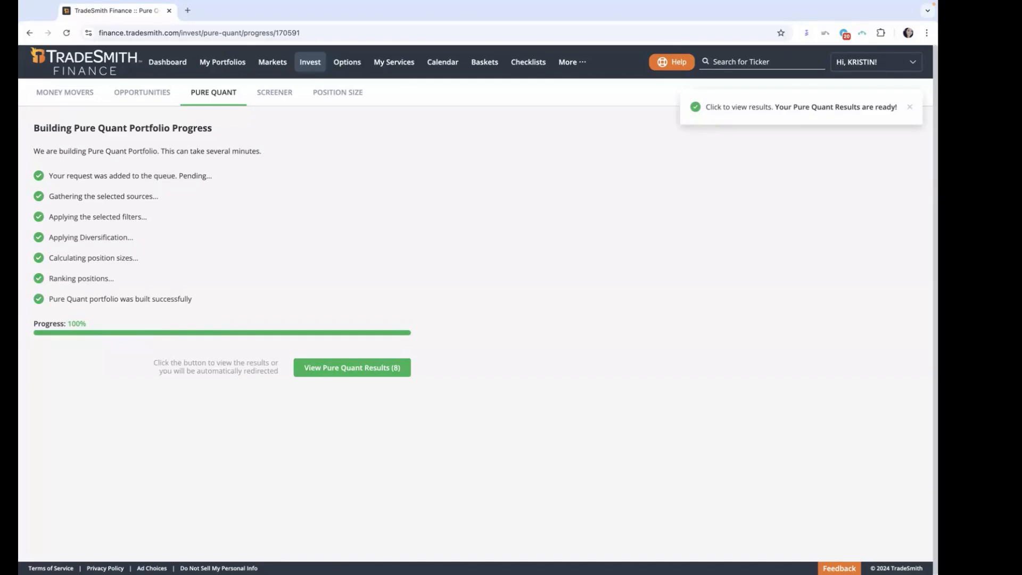
pyautogui.click(376, 372)
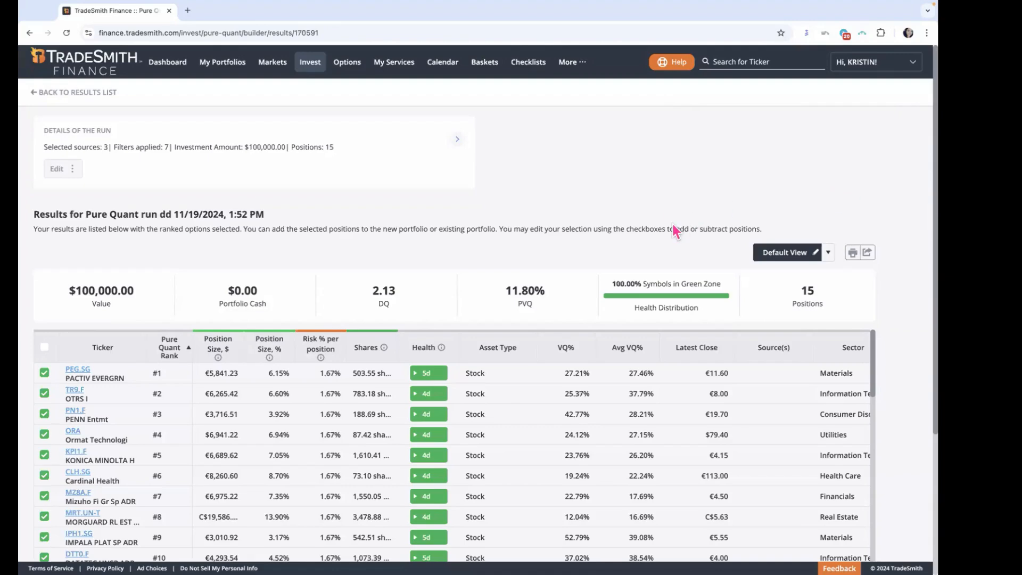
# Step: Examine the 15 ranked positions and the portfolio value in the new run's results, and return to the run details
pyautogui.scroll(-2, 673, 225)
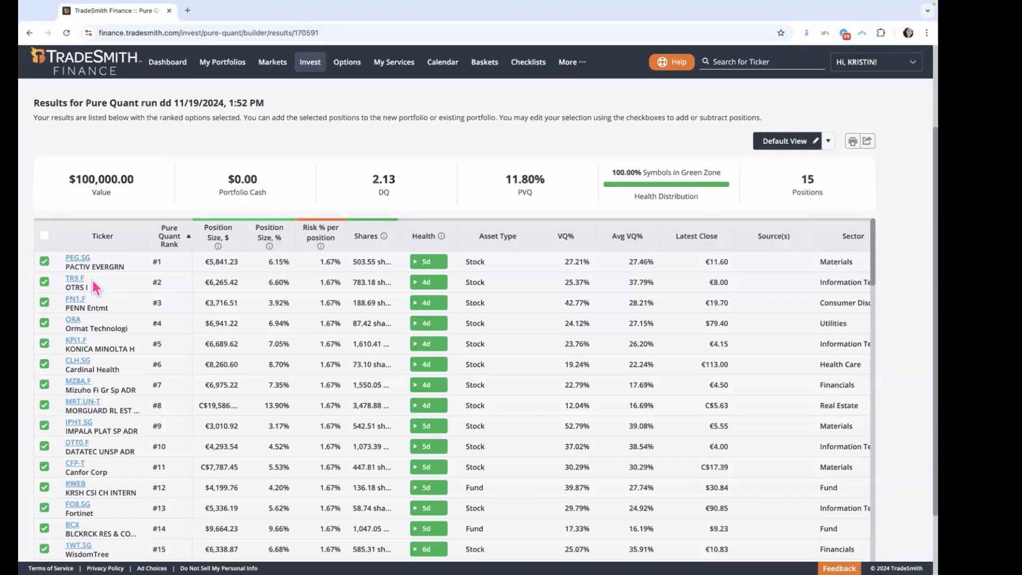
pyautogui.moveTo(76, 179); pyautogui.dragTo(138, 178)
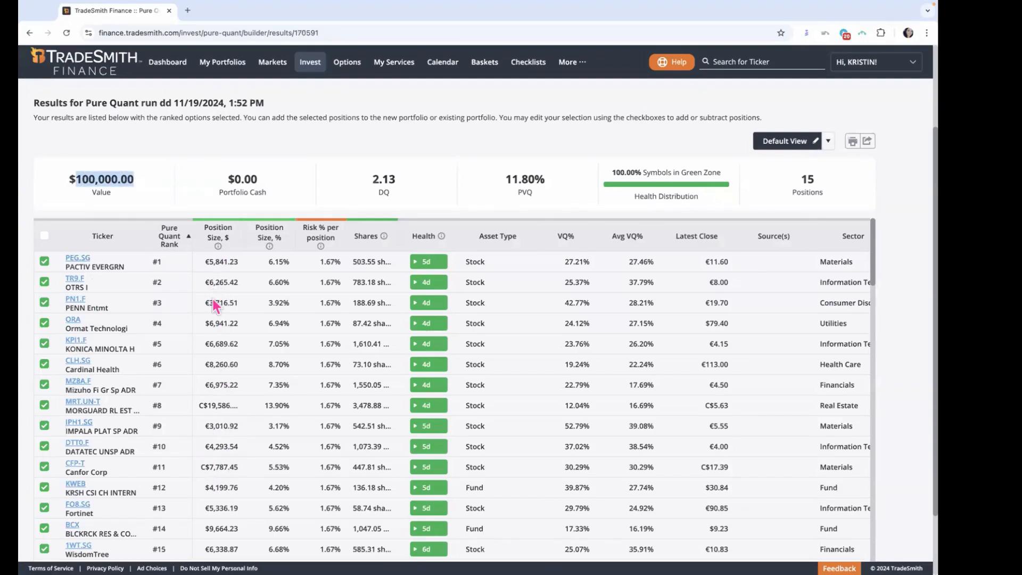
pyautogui.scroll(2, 327, 168)
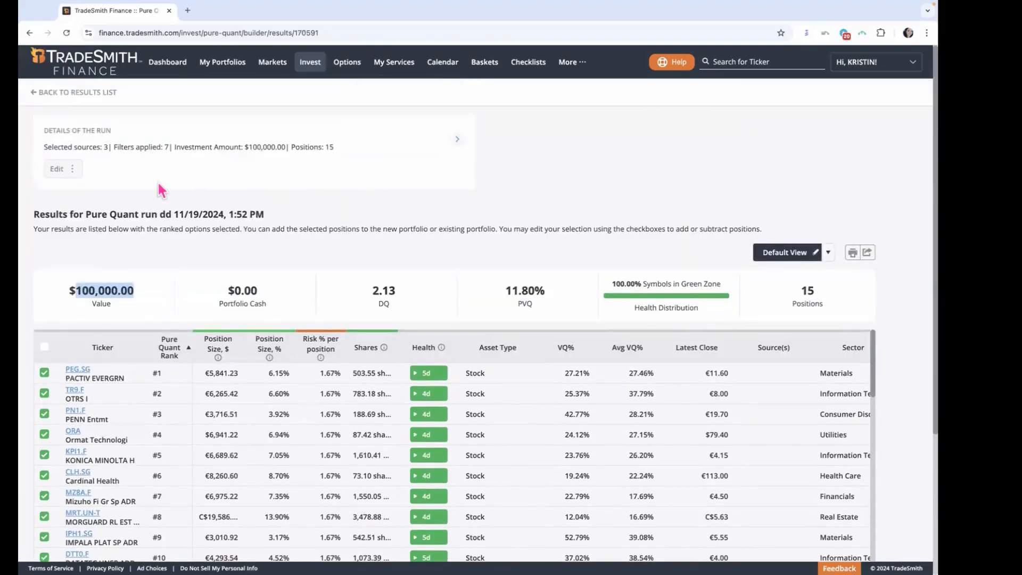
# Step: Reopen the run to change all filters, sources and settings, and review its country, asset type and saved screener sources
pyautogui.click(78, 171)
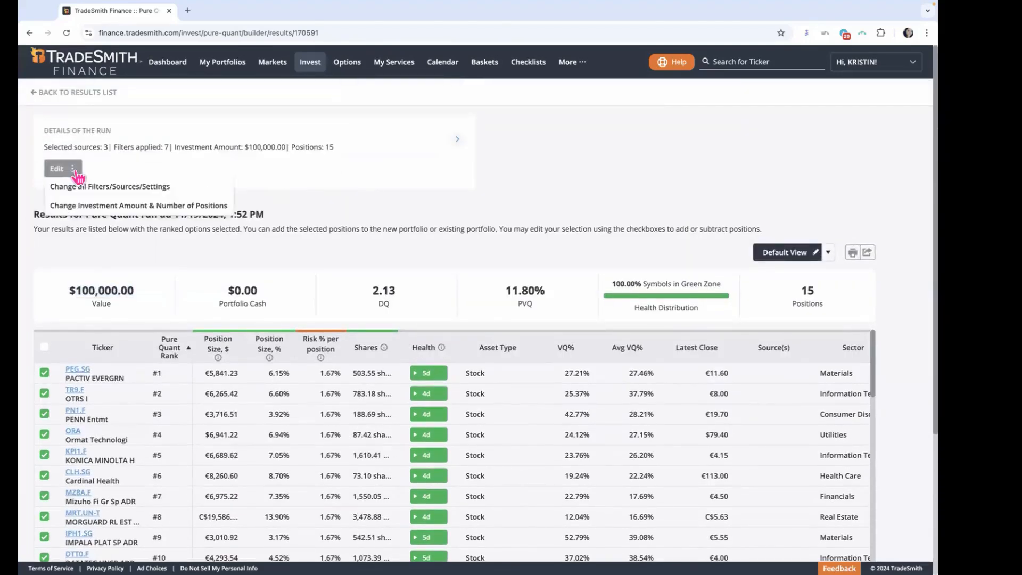
pyautogui.click(80, 187)
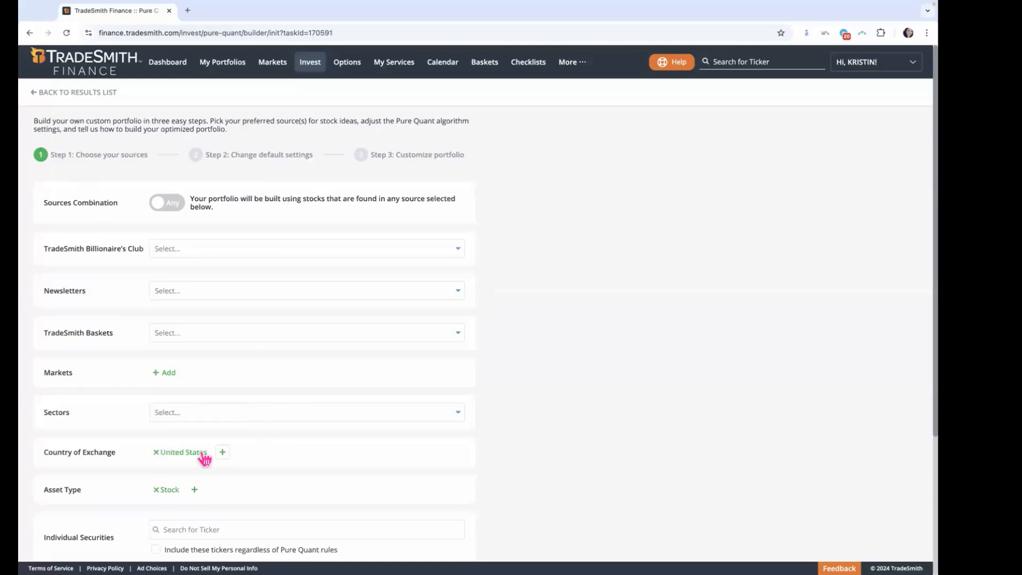
pyautogui.scroll(-2, 544, 459)
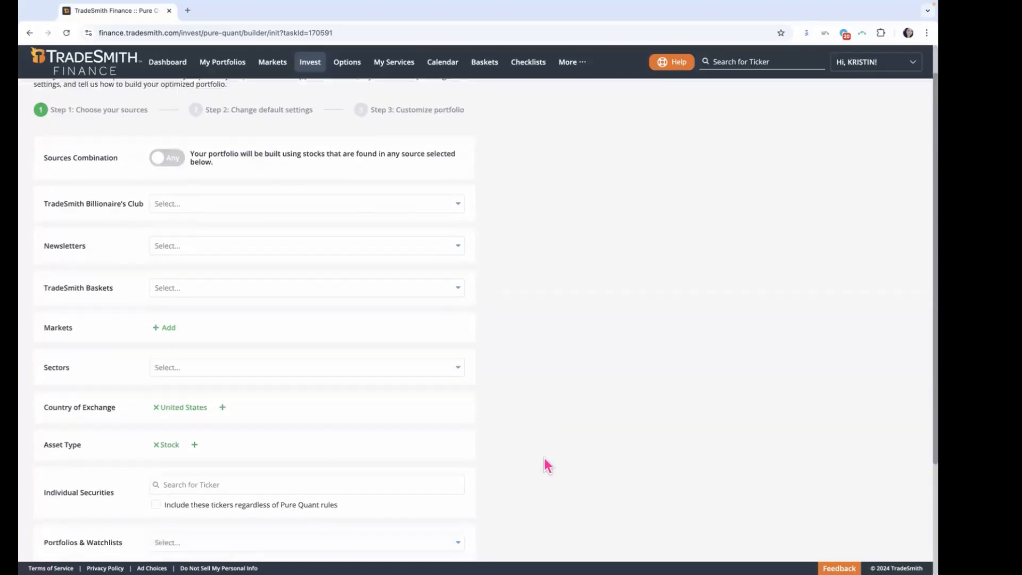
pyautogui.scroll(2, 544, 459)
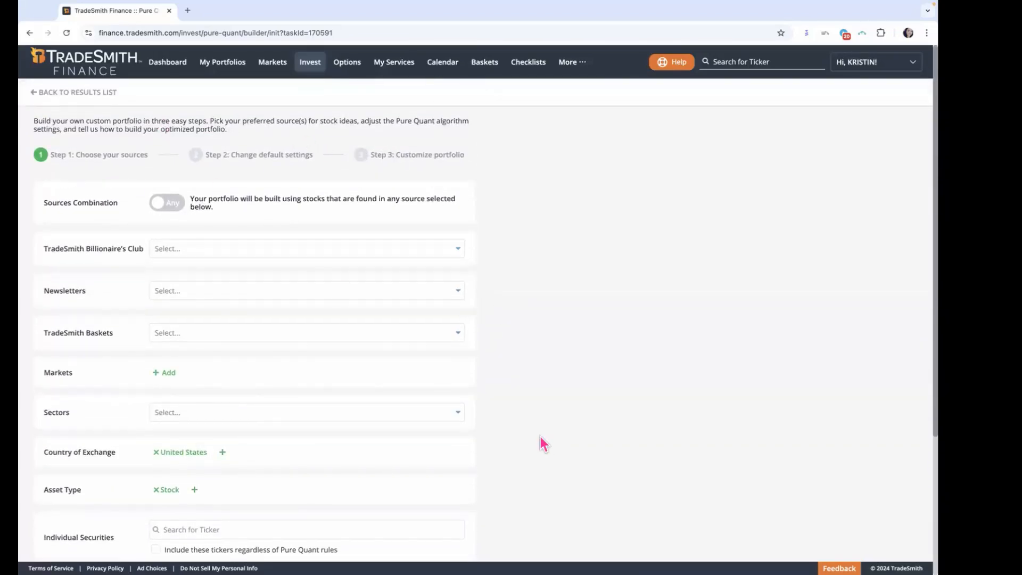
pyautogui.scroll(-4, 542, 438)
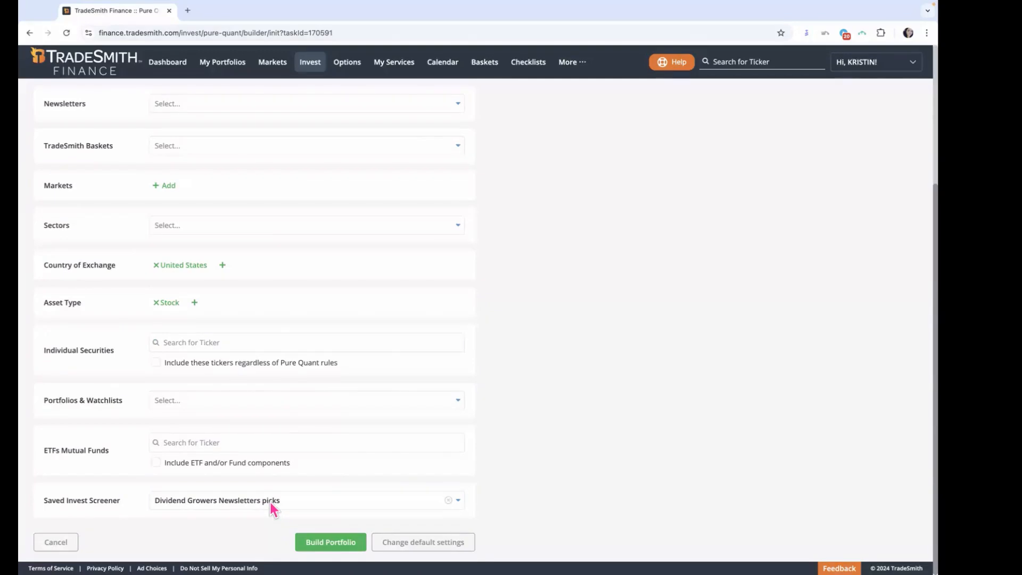
pyautogui.scroll(4, 604, 422)
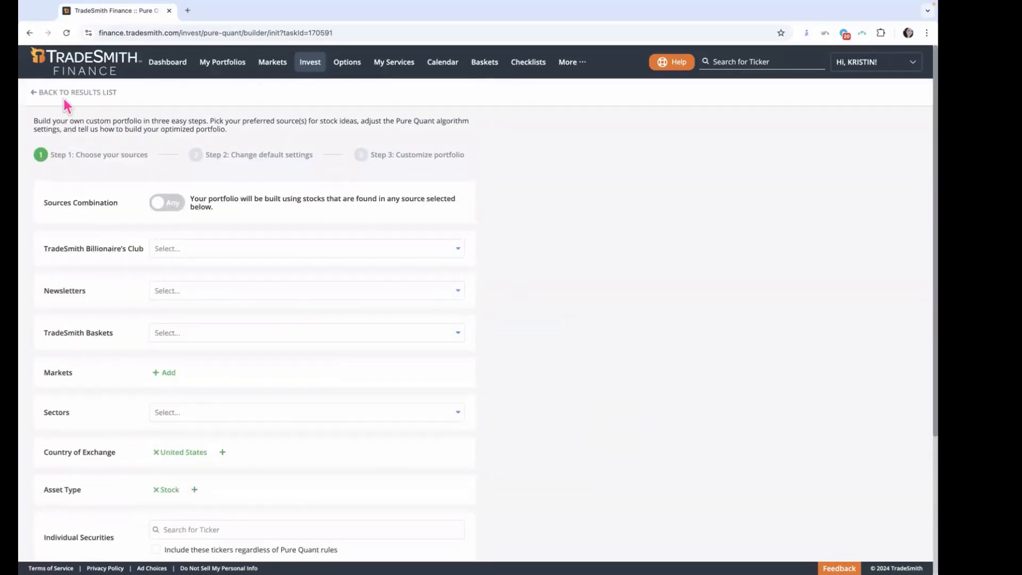
# Step: Rebuild the portfolio from the same sources with the default settings and open its Pure Quant results
pyautogui.scroll(-4, 510, 326)
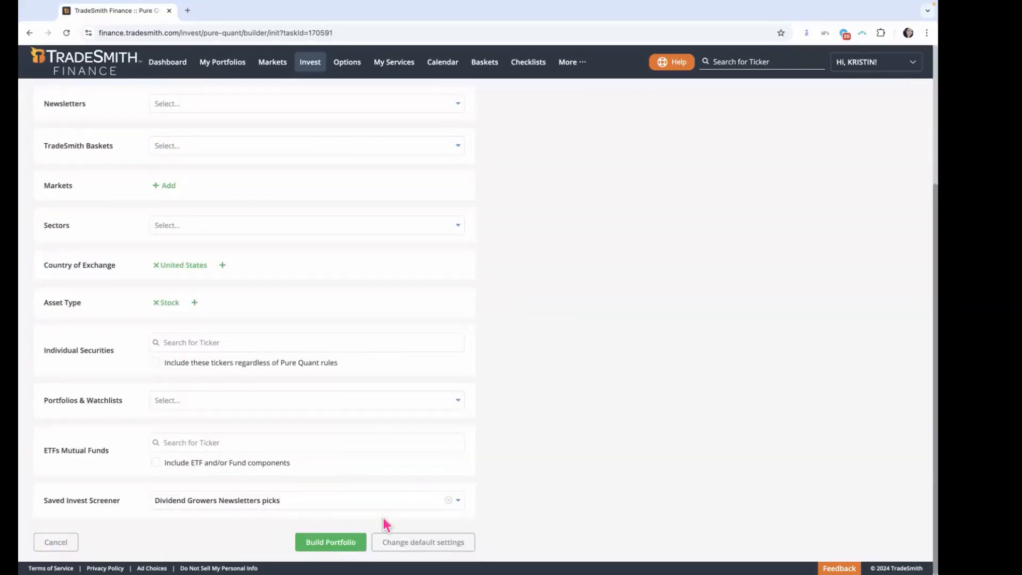
pyautogui.click(336, 544)
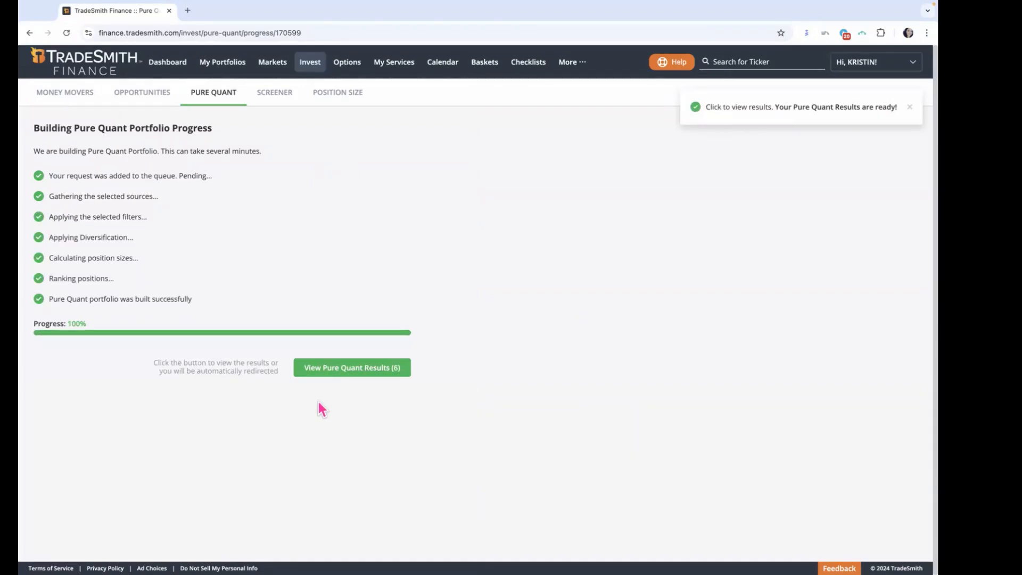
pyautogui.click(354, 367)
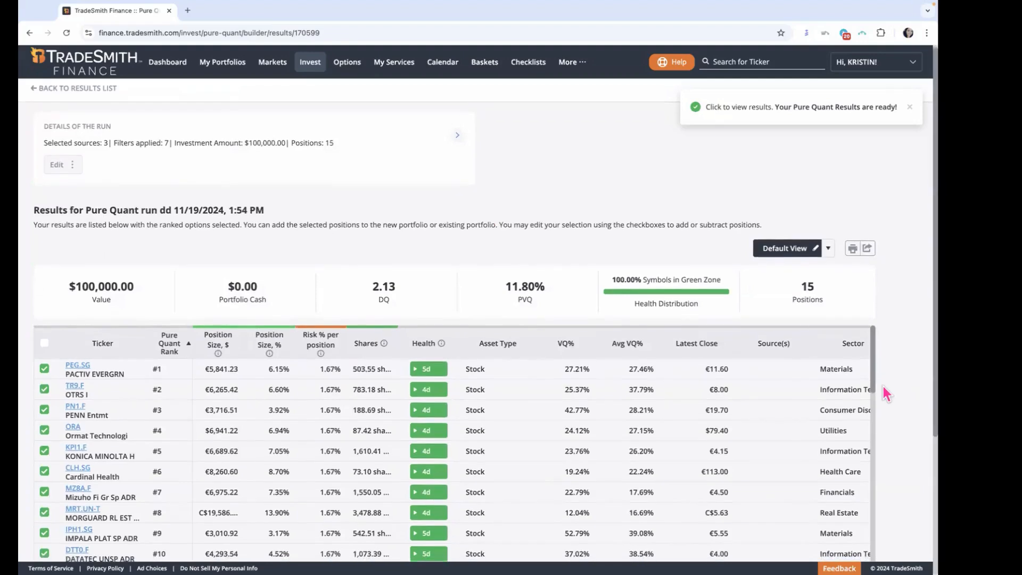
# Step: Examine the full ranked list in the new results, from the selected positions through the unselected ones to rank 100
pyautogui.scroll(-3, 913, 388)
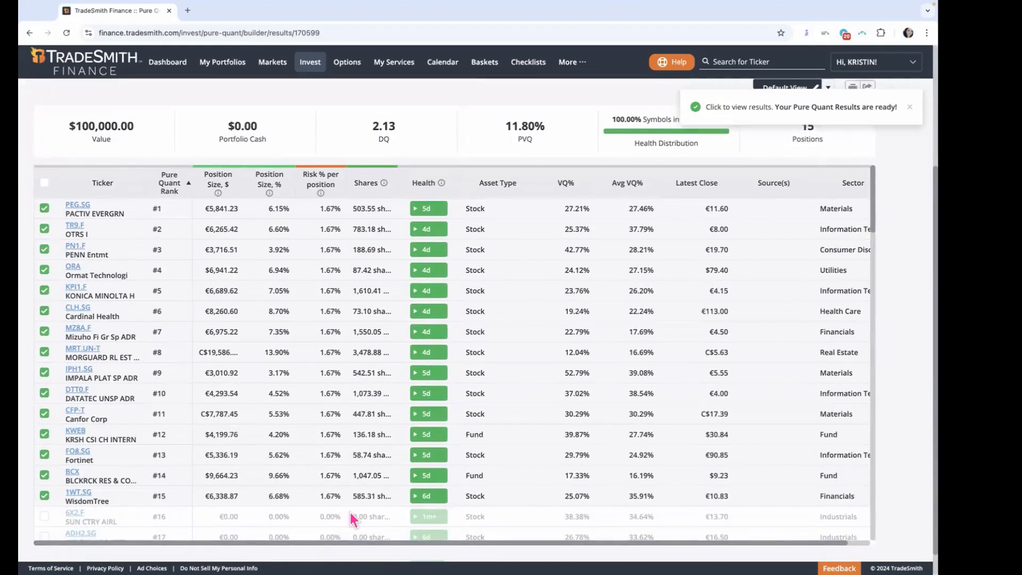
pyautogui.scroll(-3, 601, 512)
pyautogui.scroll(-1, 913, 444)
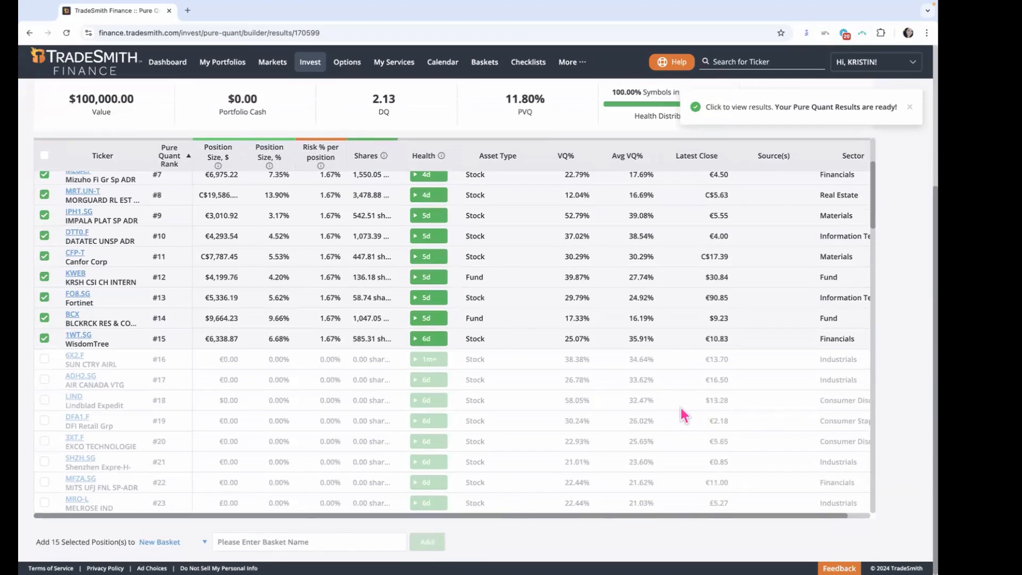
pyautogui.scroll(-4, 682, 408)
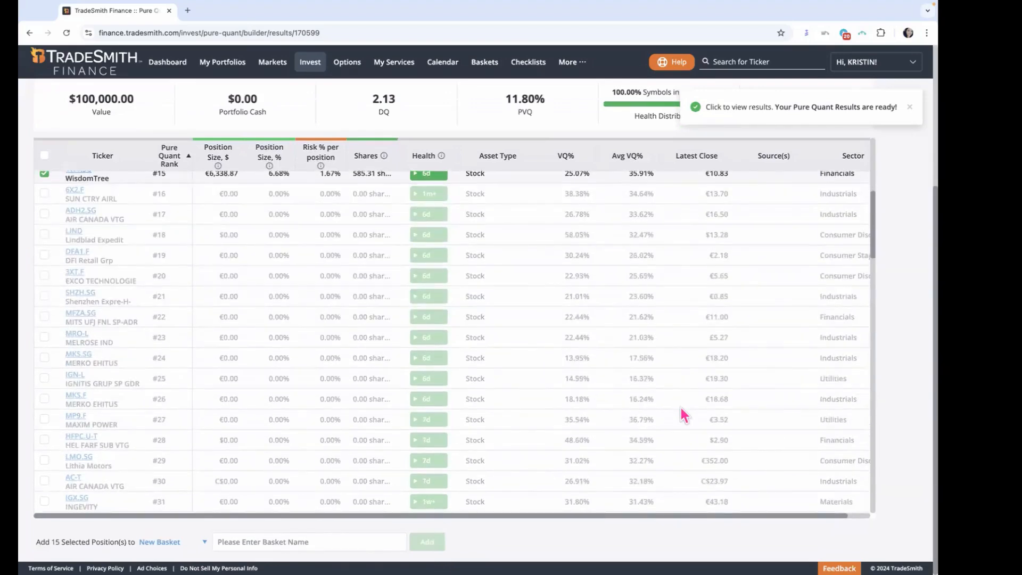
pyautogui.scroll(-10, 681, 408)
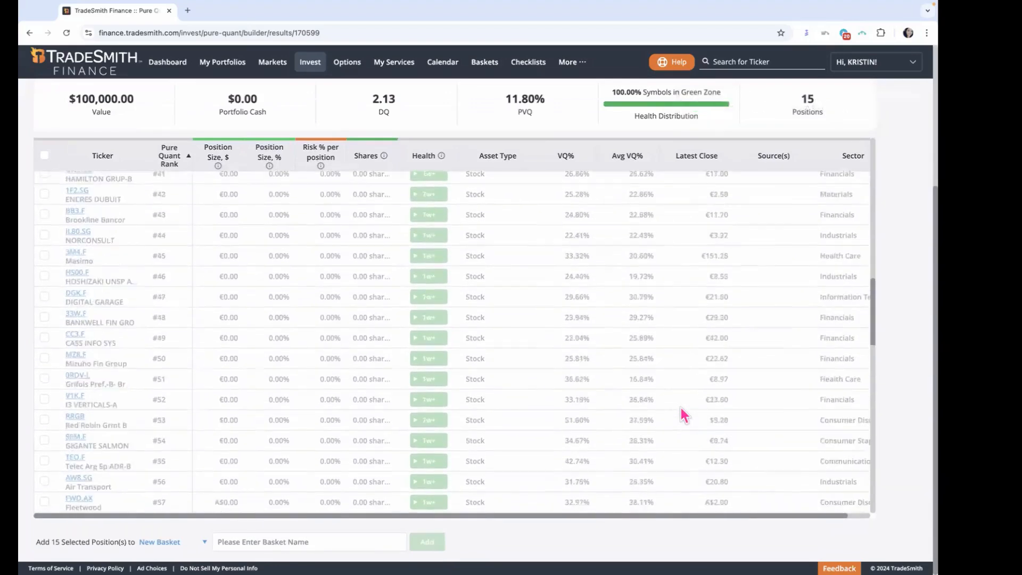
pyautogui.scroll(-16, 681, 407)
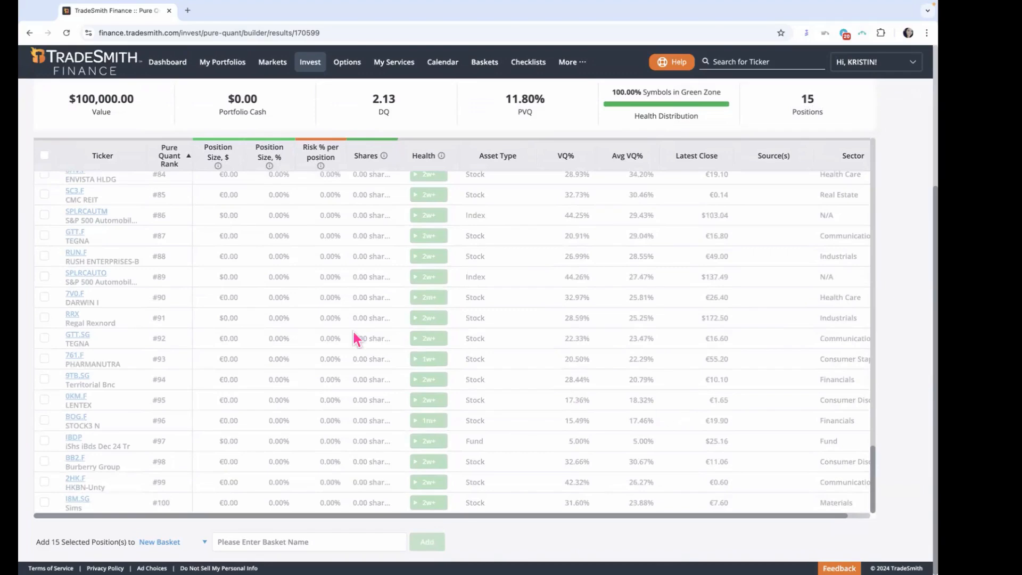
pyautogui.scroll(5, 369, 350)
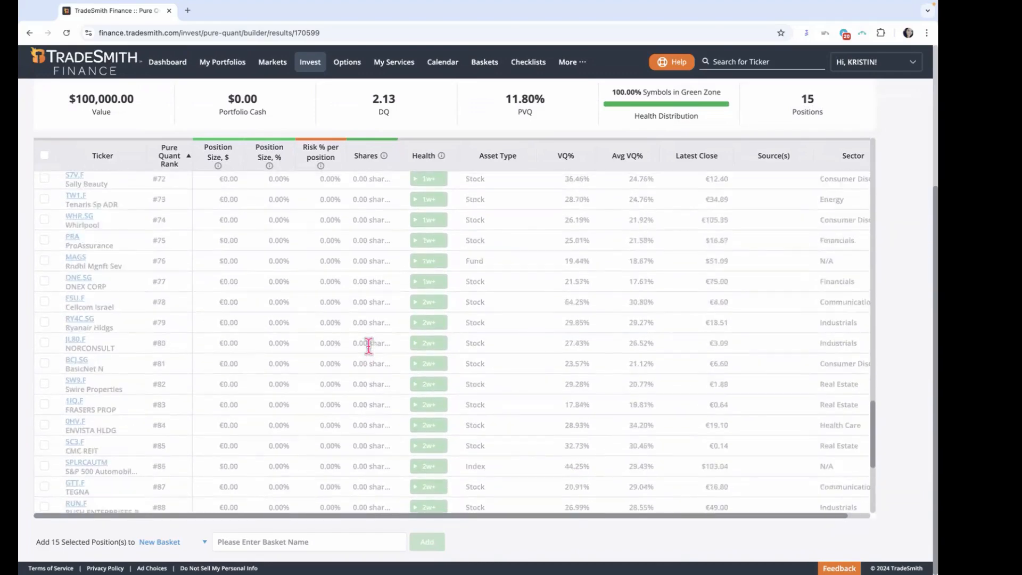
pyautogui.scroll(6, 369, 346)
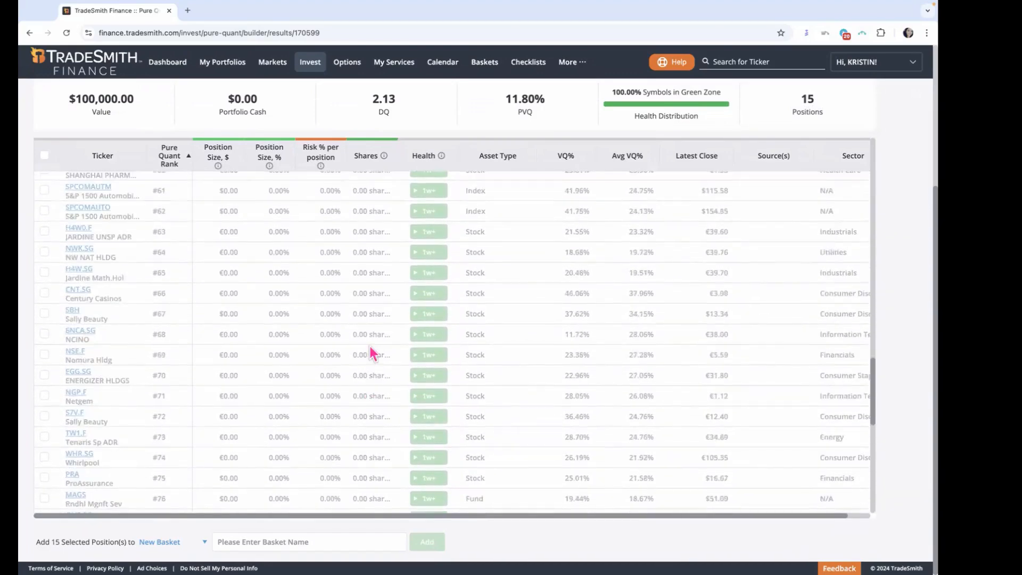
pyautogui.scroll(7, 370, 346)
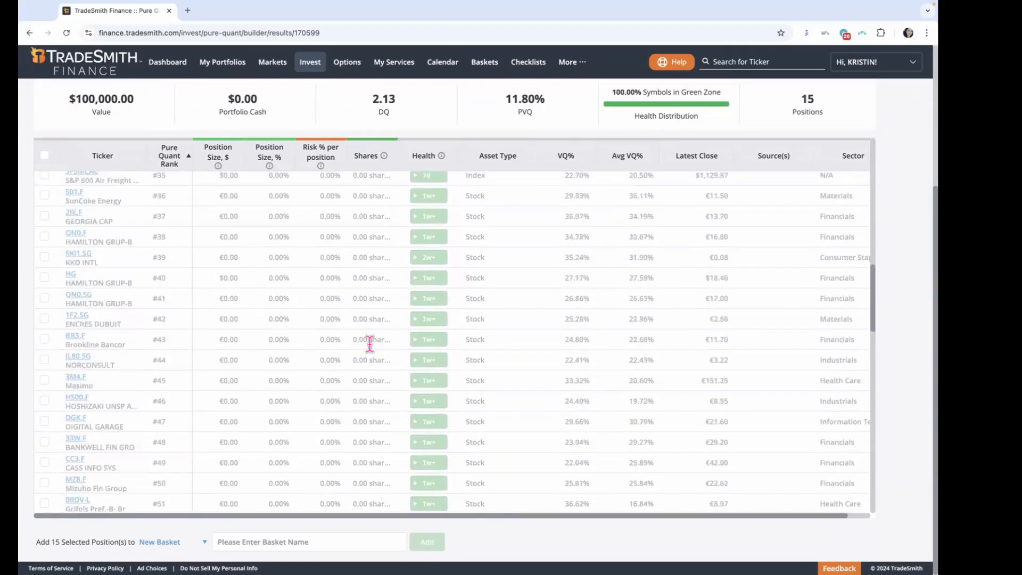
pyautogui.scroll(6, 370, 346)
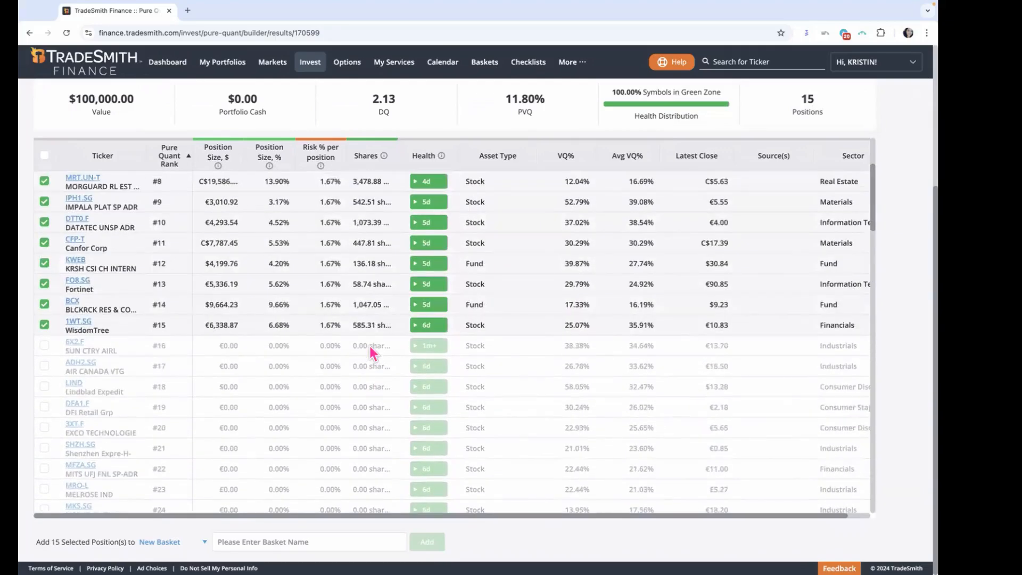
# Step: Review the health and risk percentage per position of the selected holdings, alongside the portfolio summary
pyautogui.scroll(3, 369, 346)
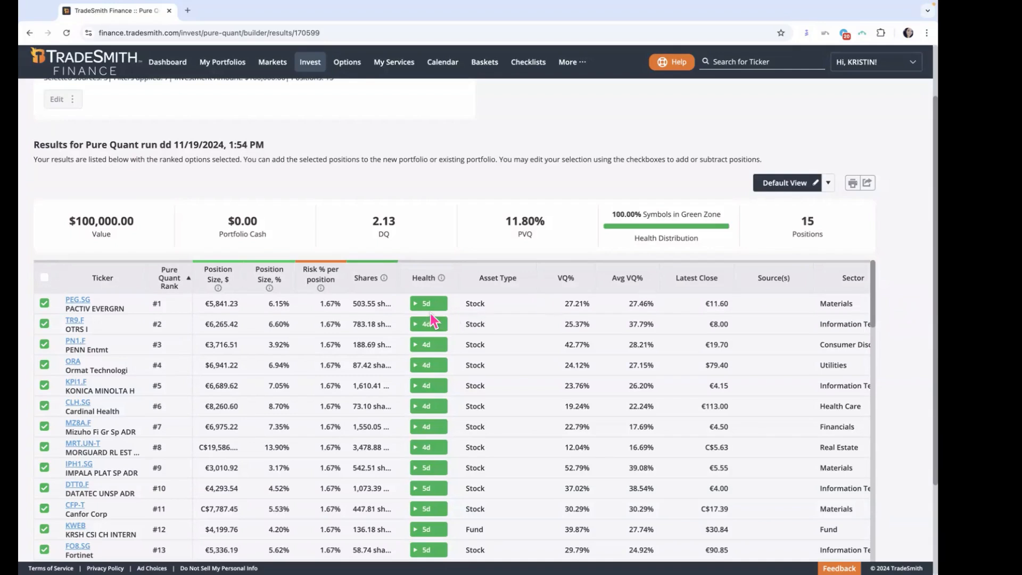
pyautogui.scroll(-1, 317, 319)
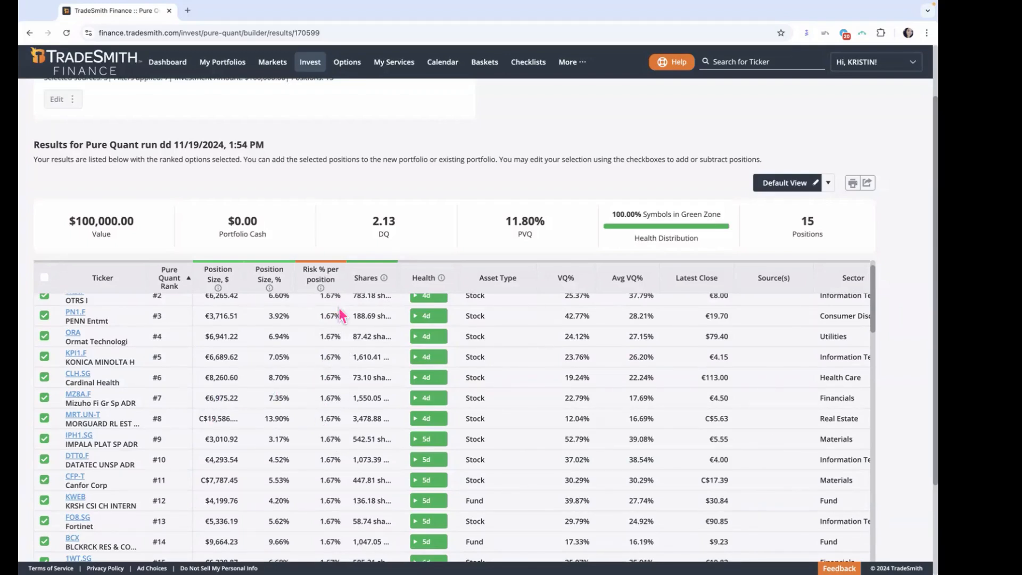
pyautogui.scroll(-1, 349, 479)
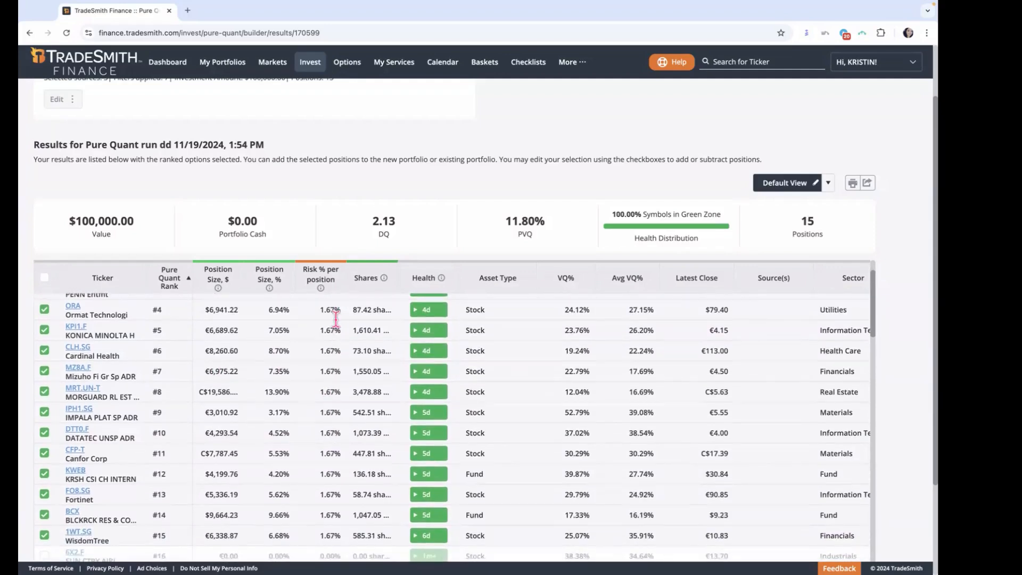
pyautogui.scroll(2, 336, 318)
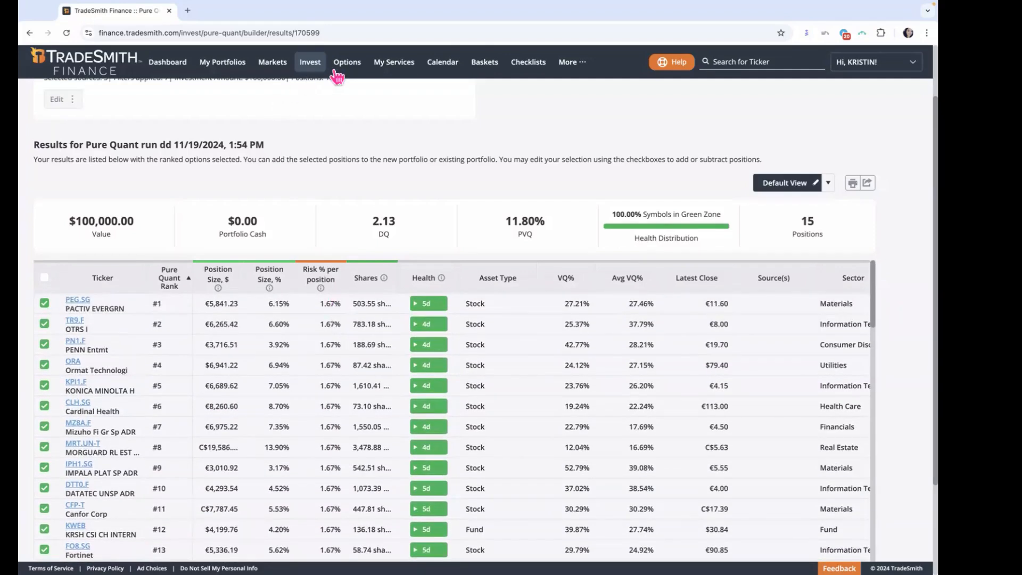